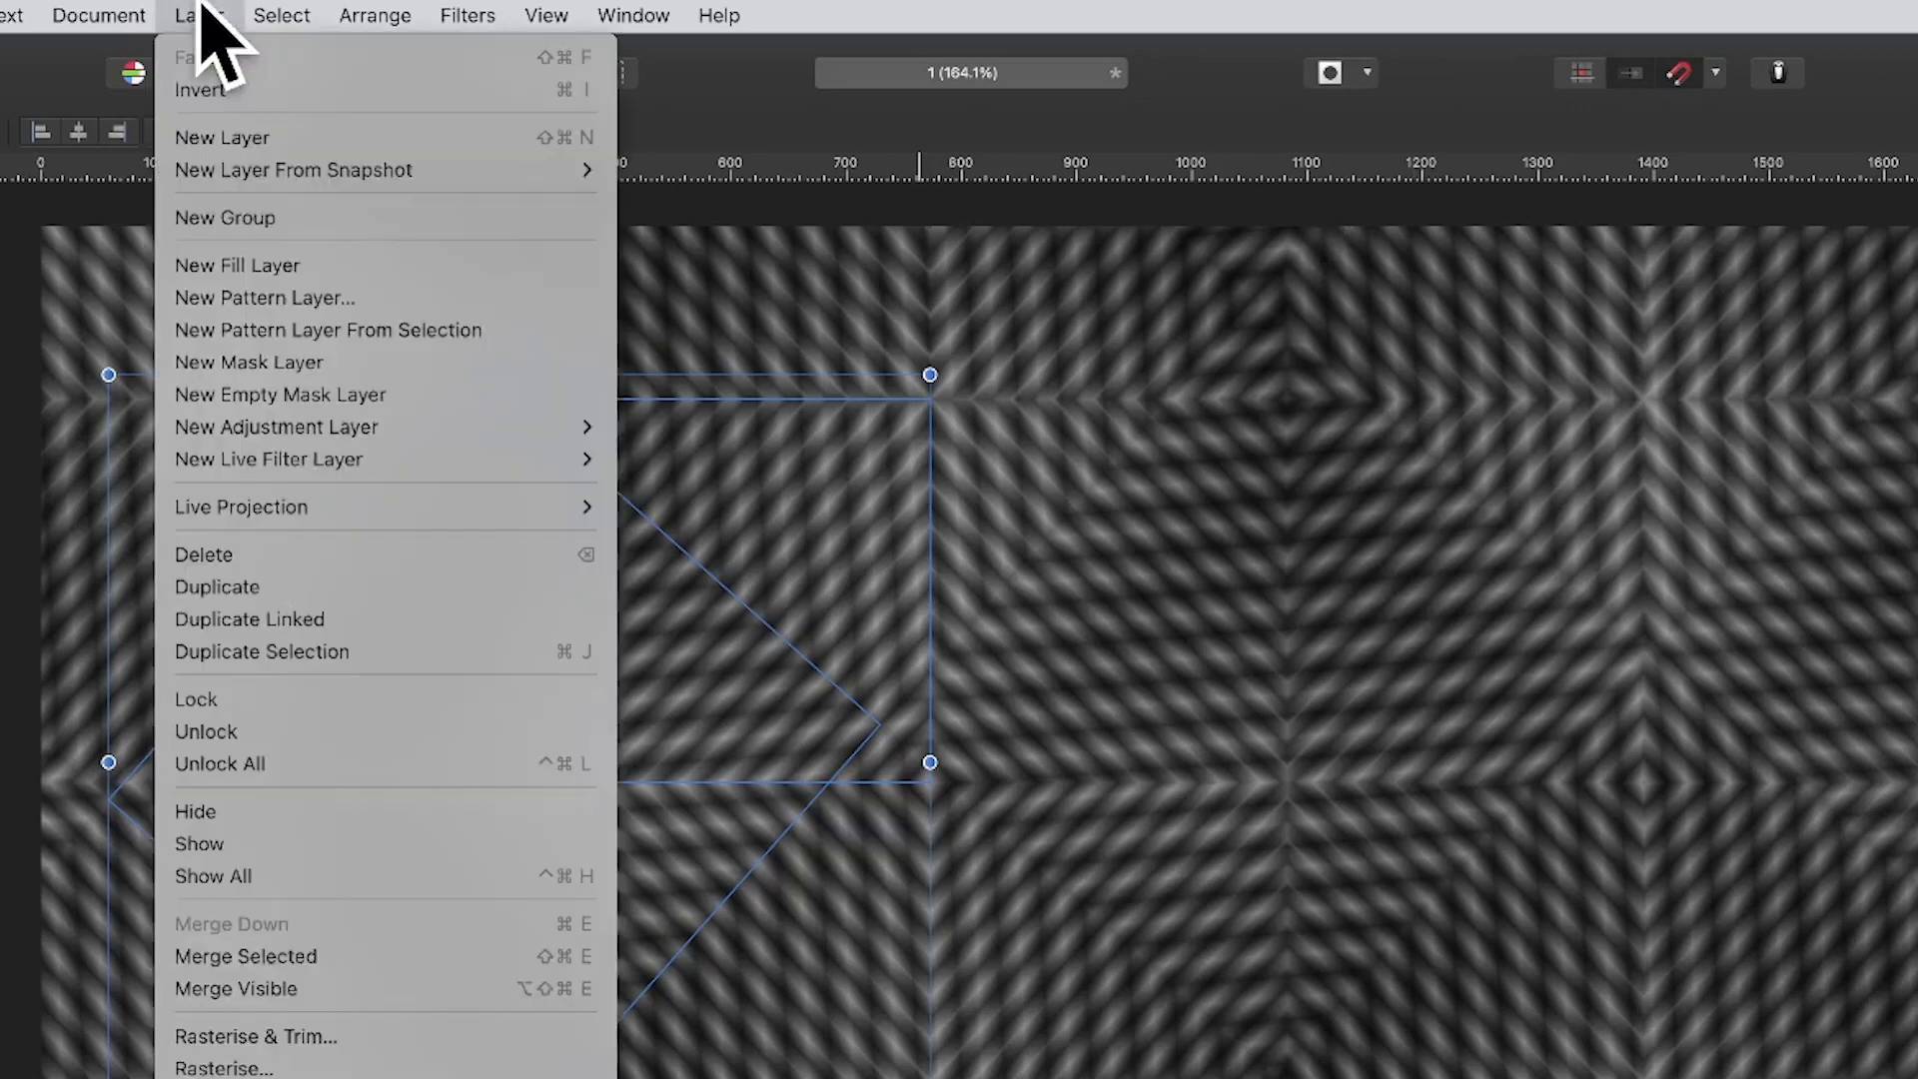
Step: Merge the selected layers into one pattern layer, then shrink its repeating tile from the tile's upper-left corner
click(263, 956)
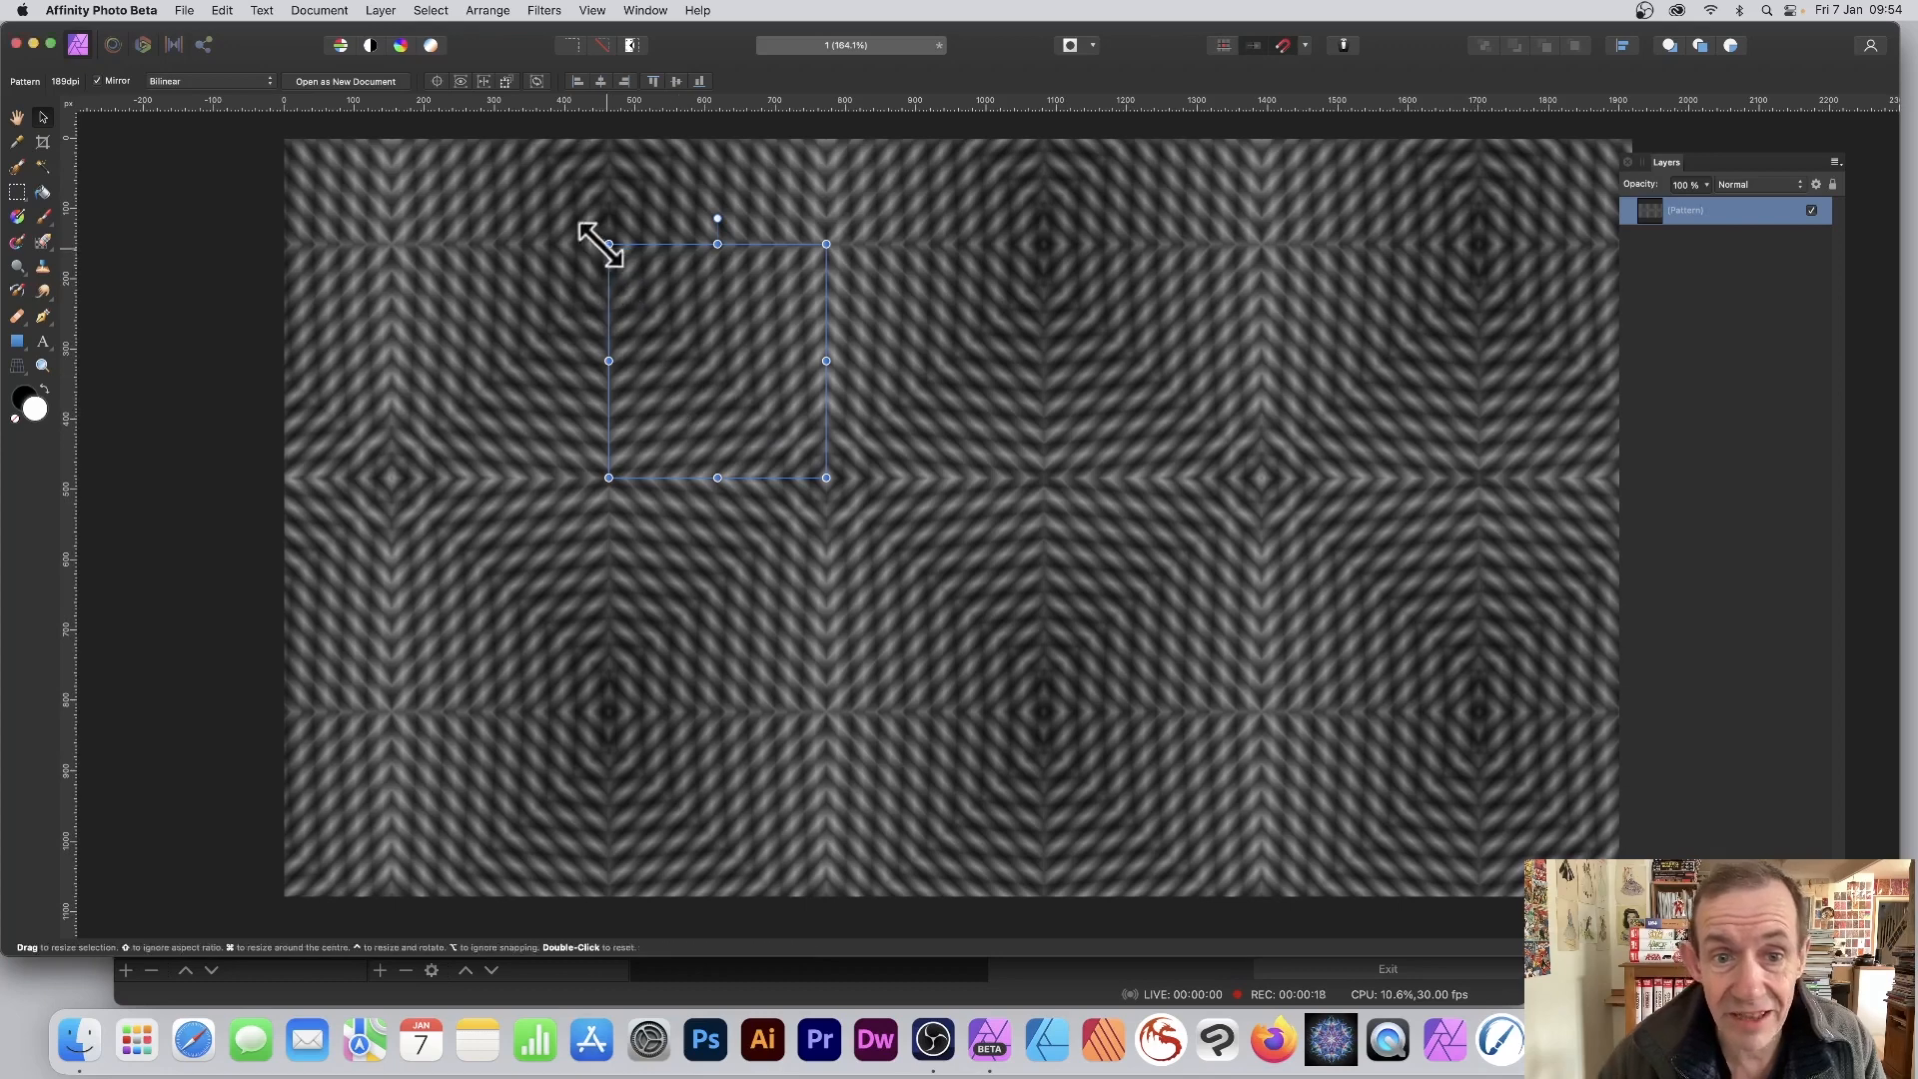
drag(599, 243, 645, 292)
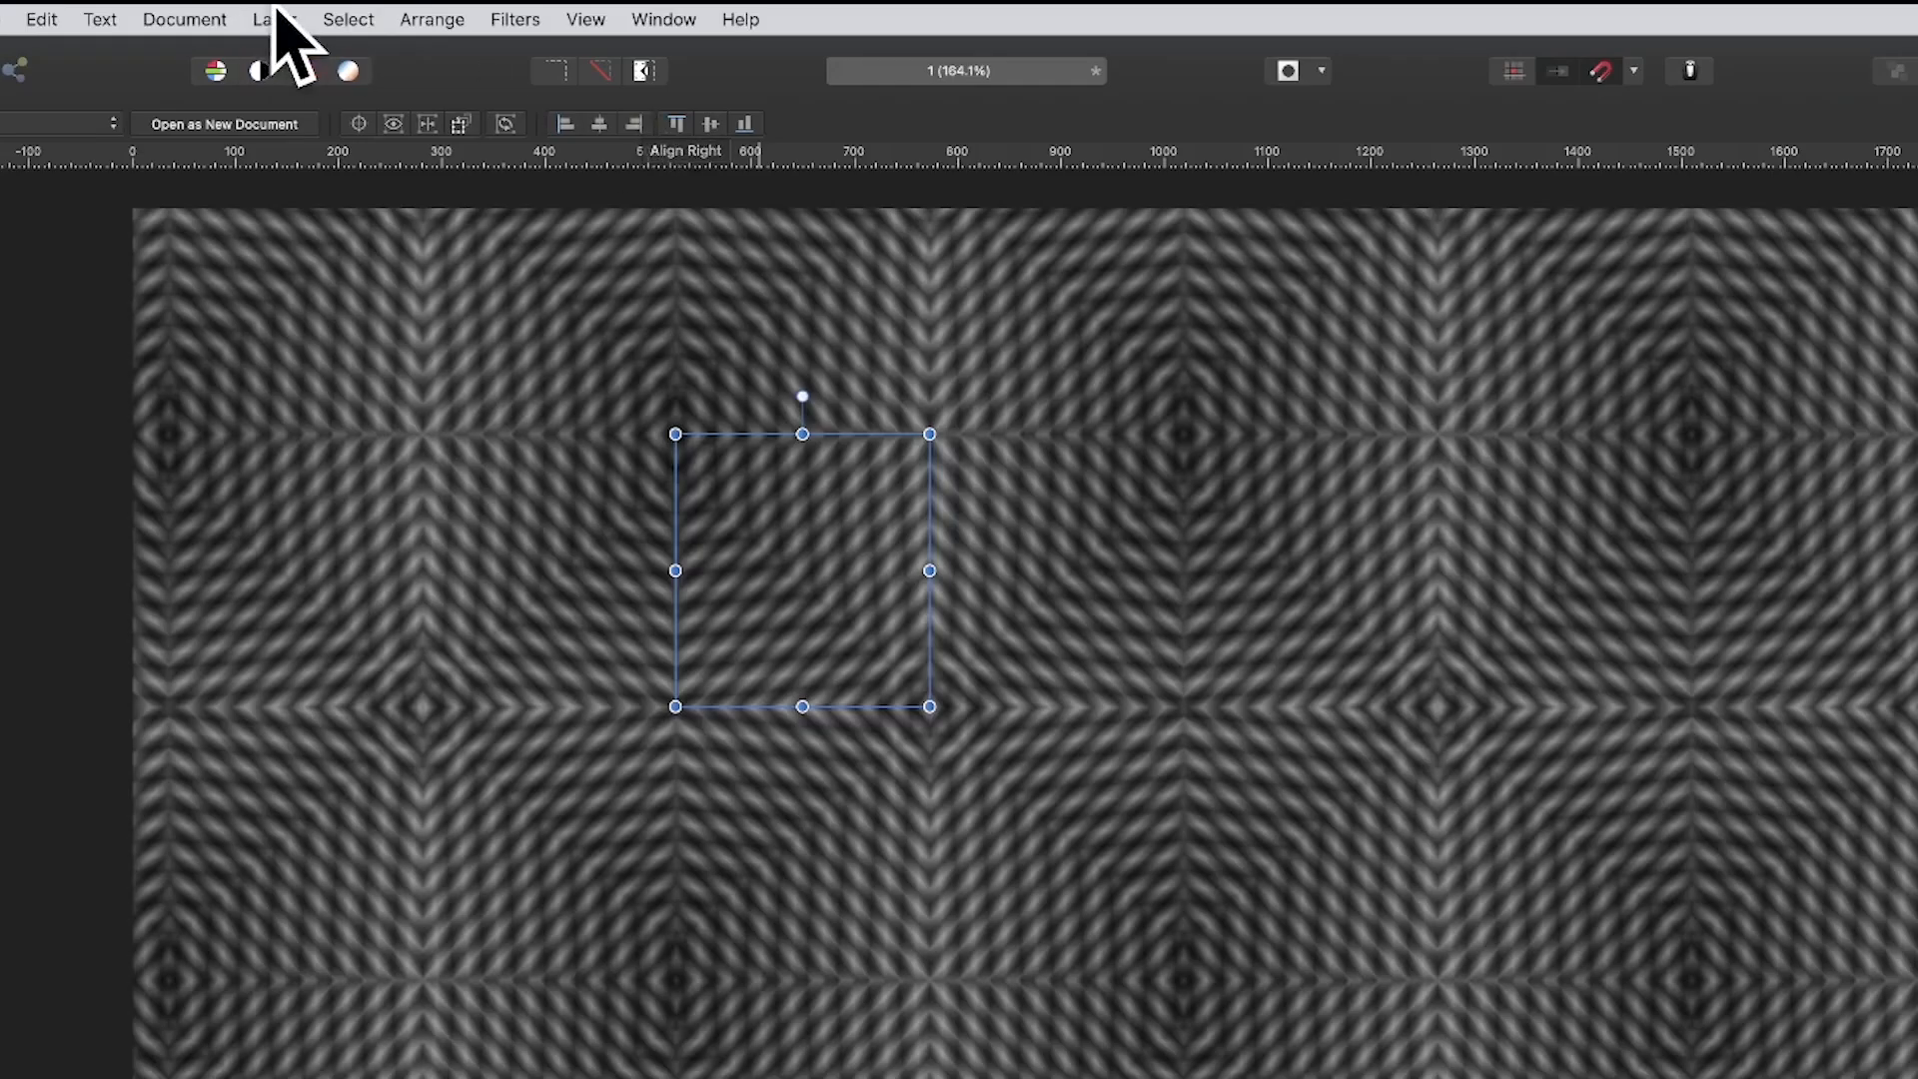
Step: Rasterise the pattern layer and apply Auto Levels to it
click(274, 19)
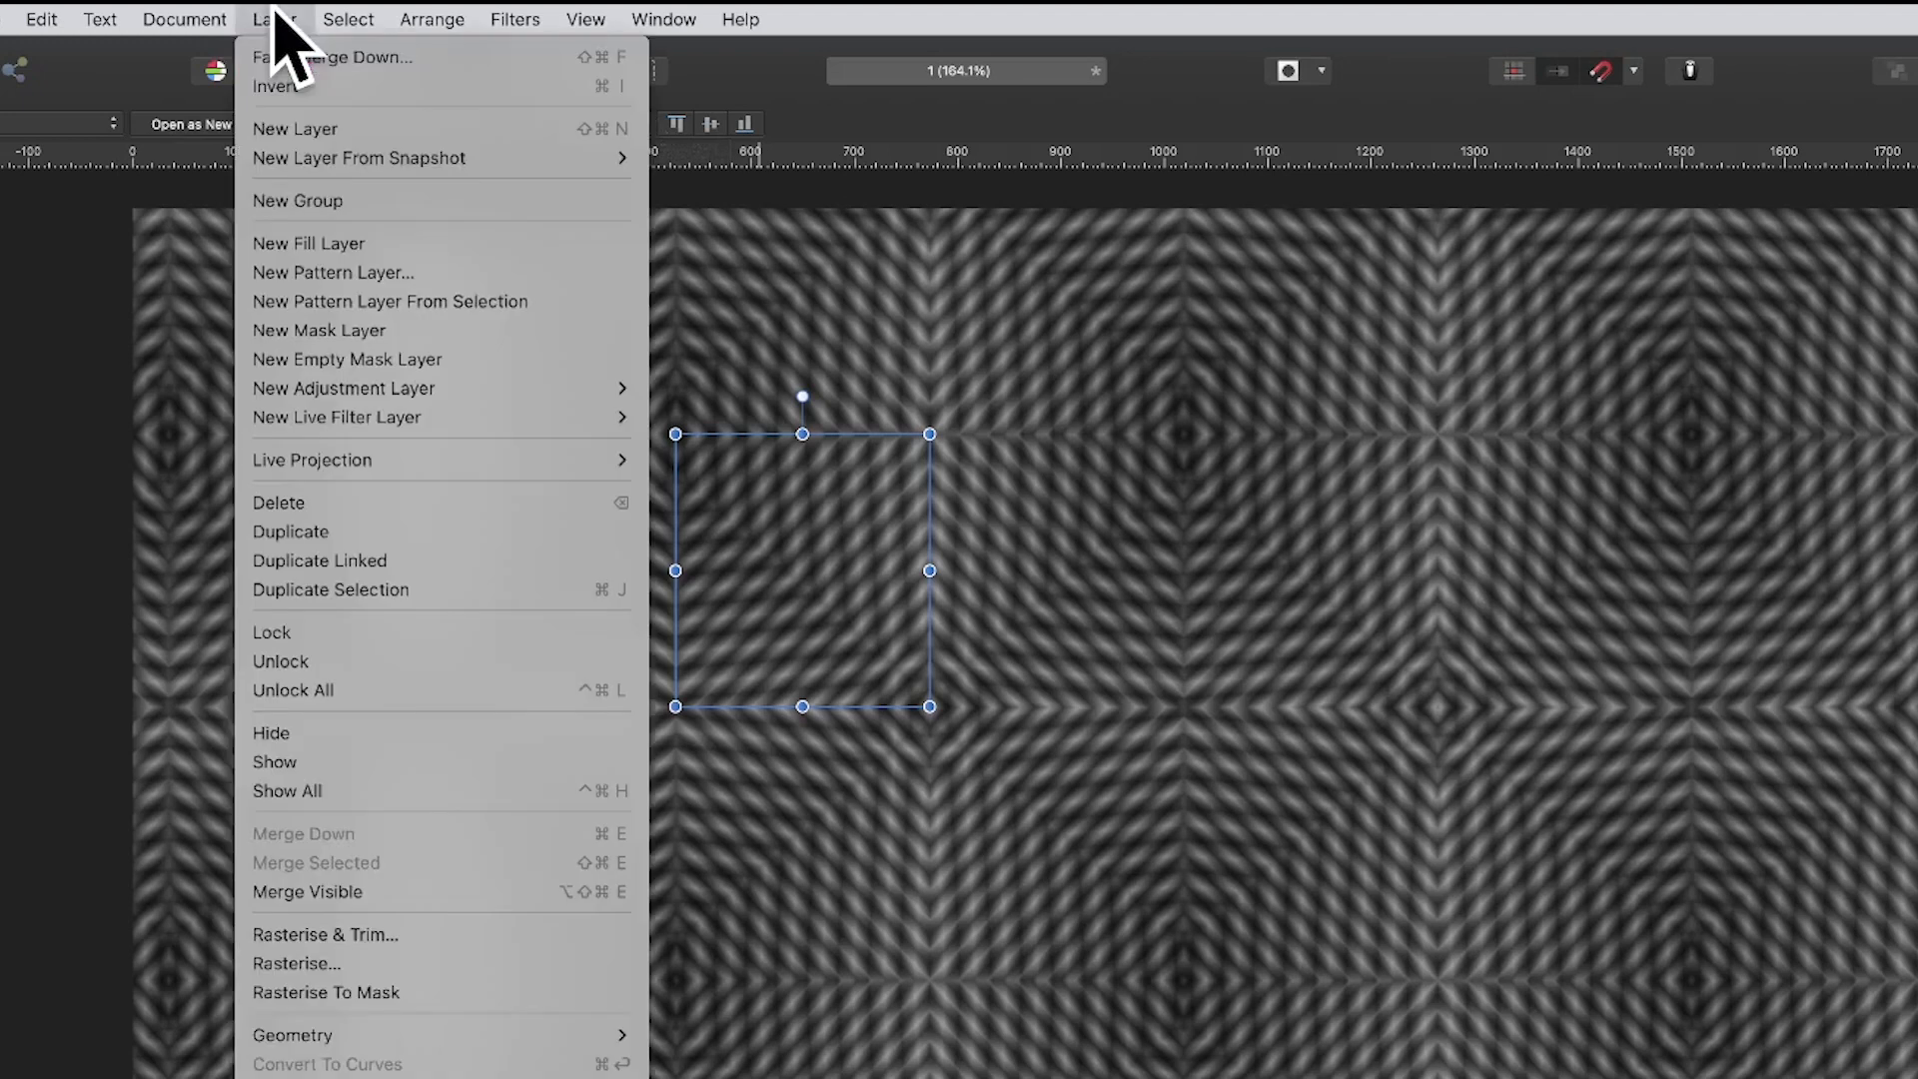
click(333, 963)
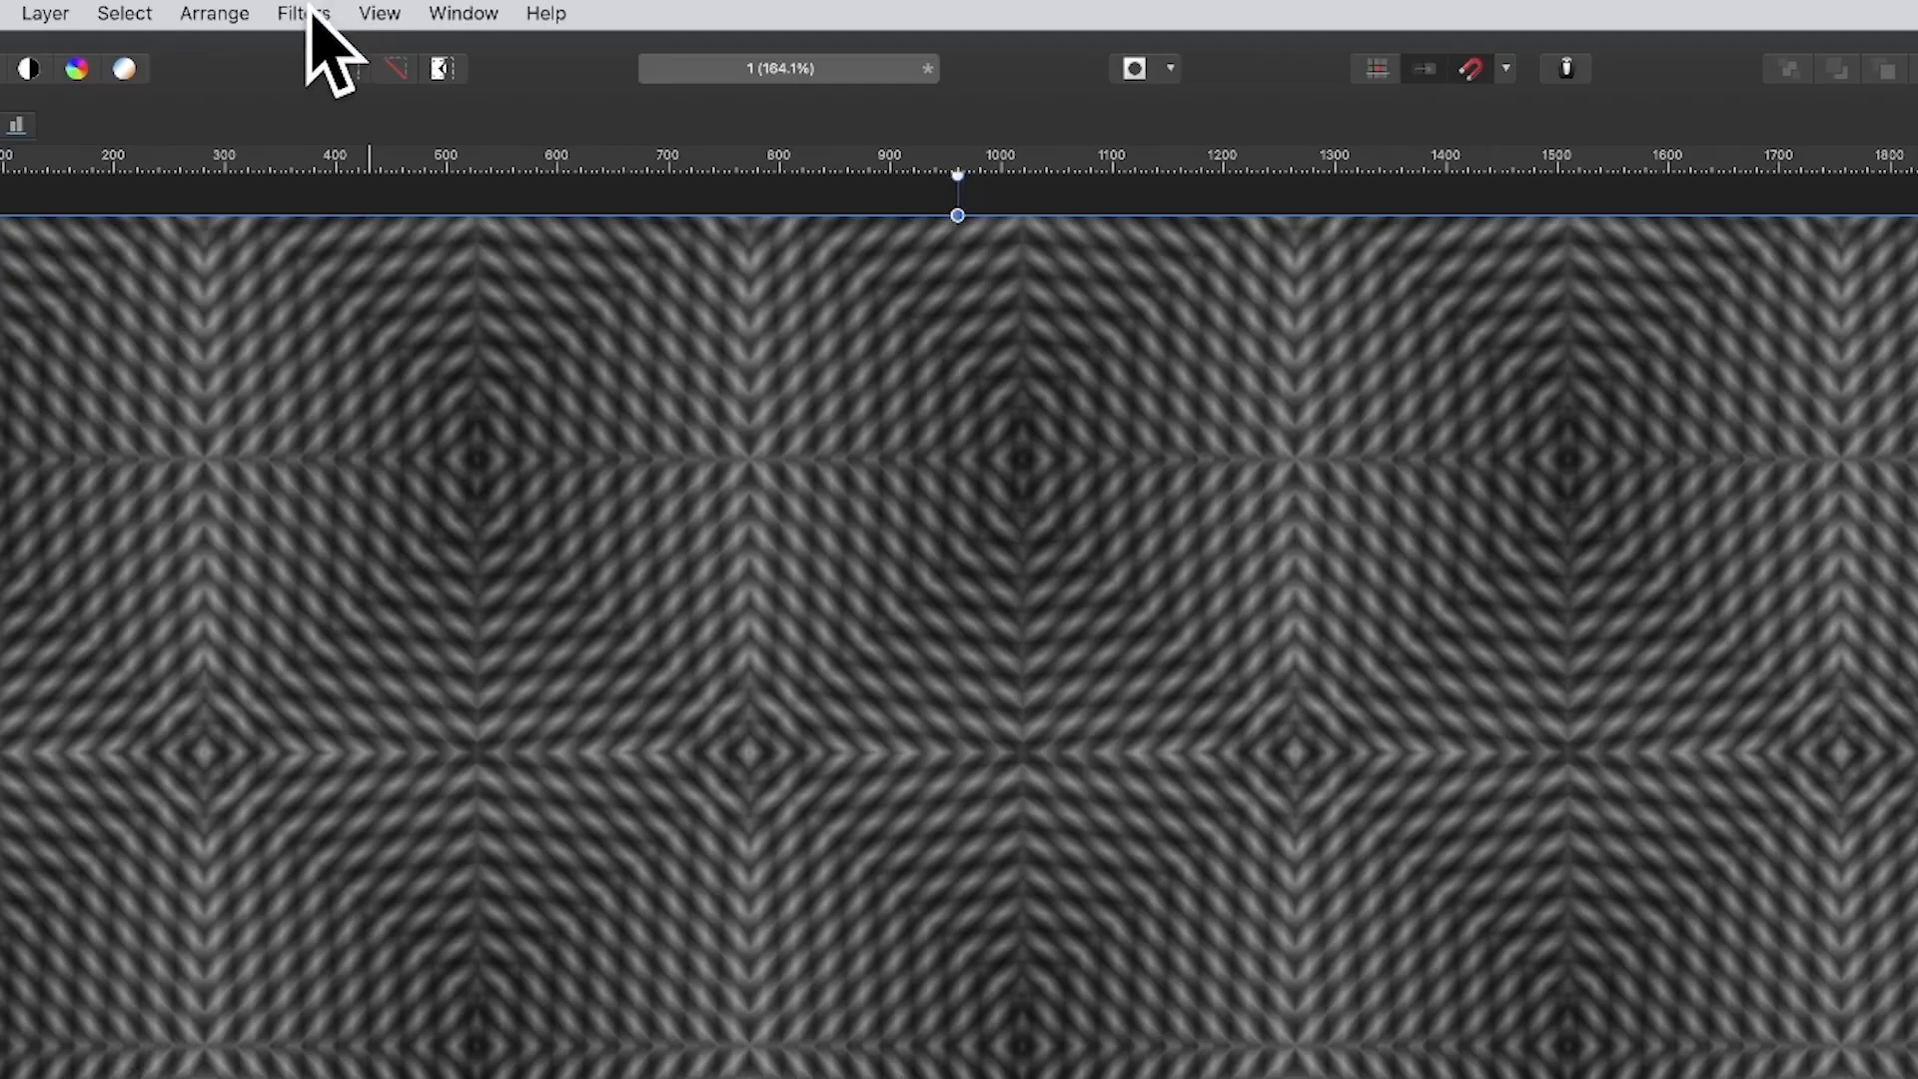
click(307, 12)
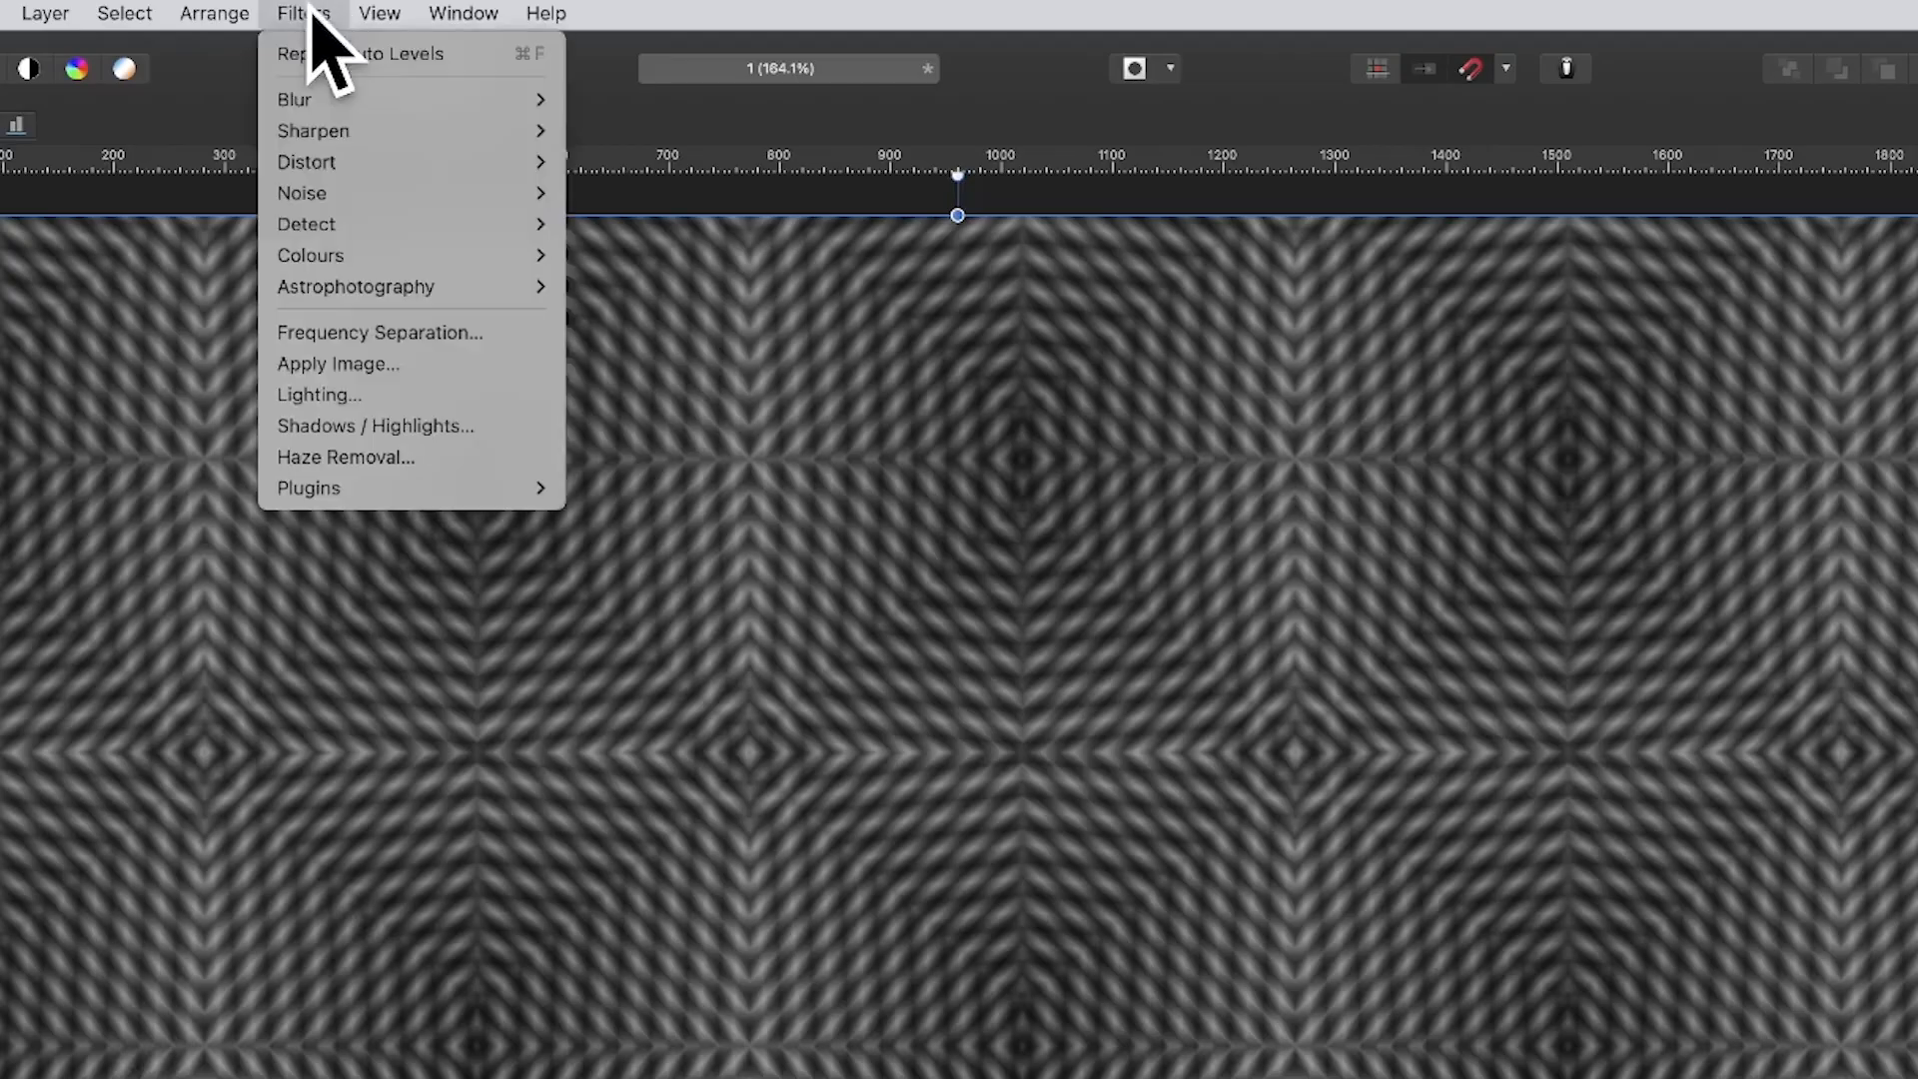
mouse_move(322, 262)
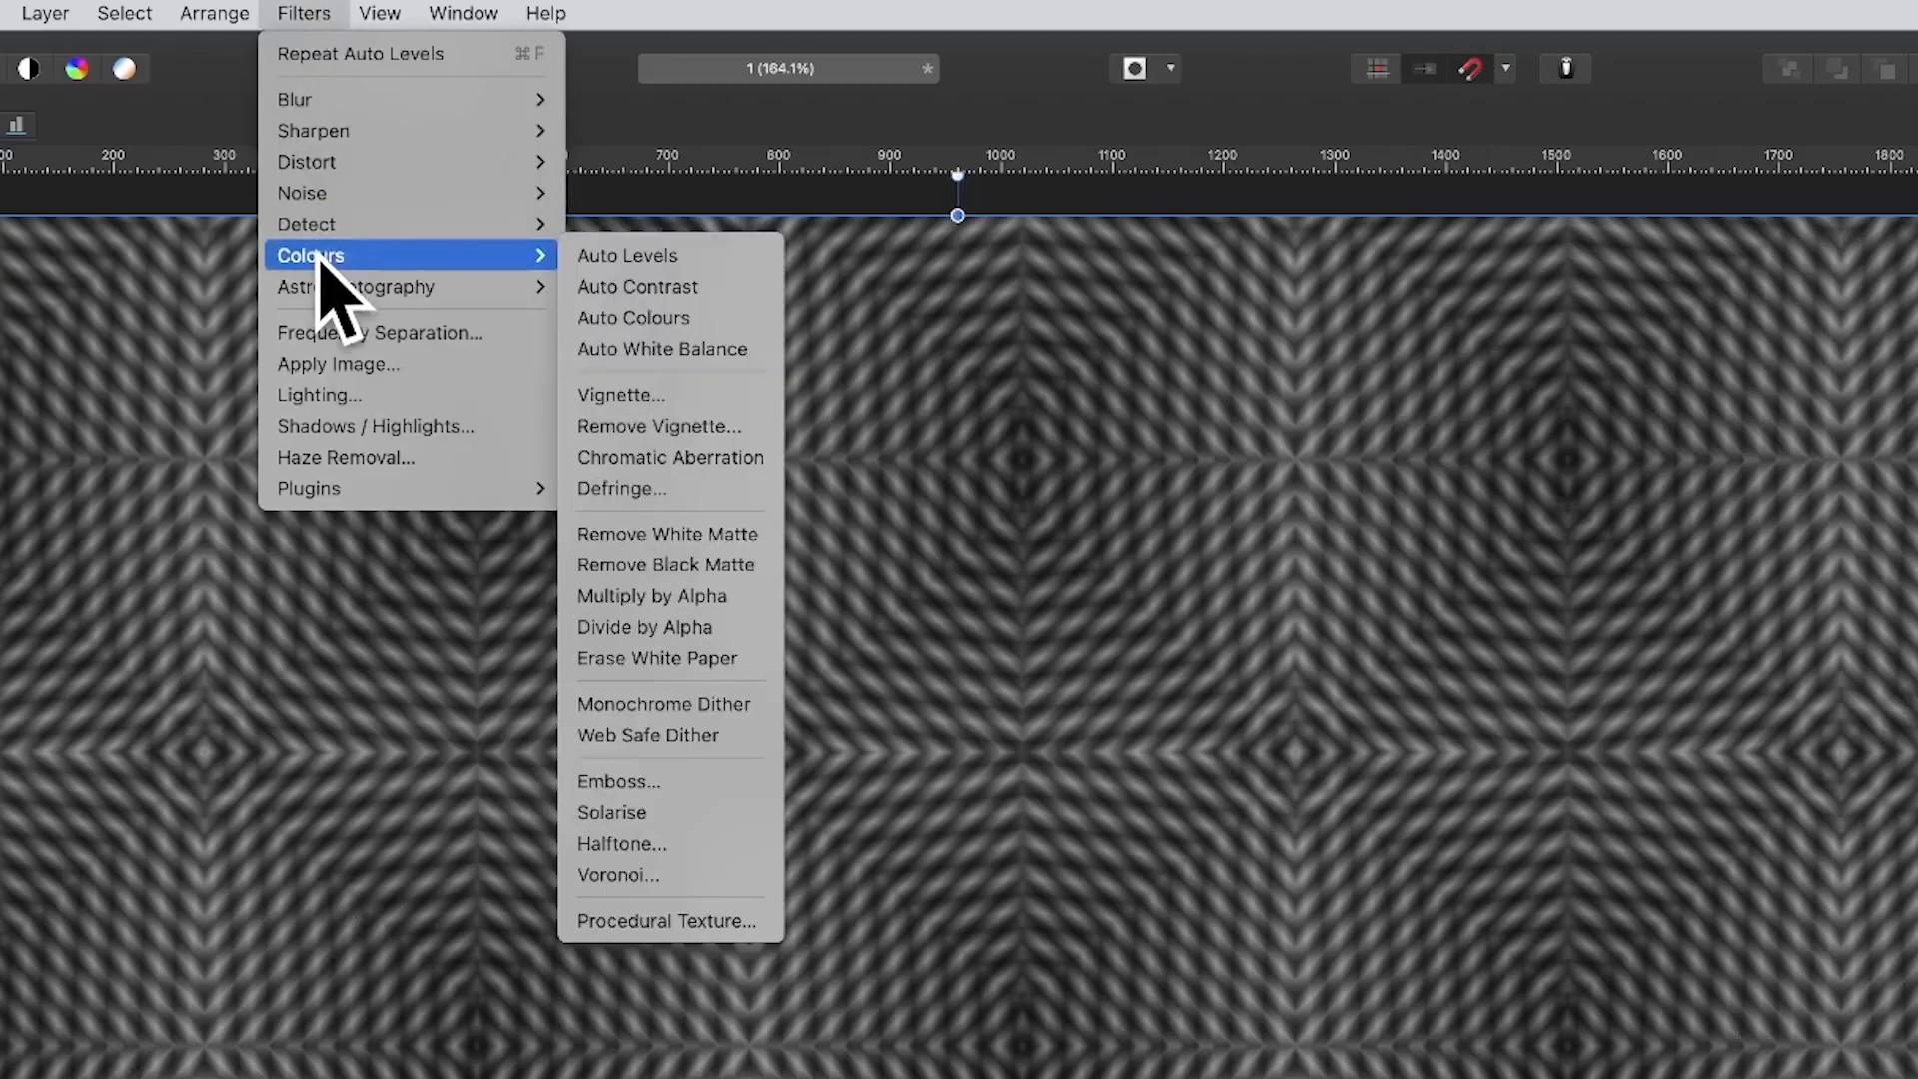
click(708, 261)
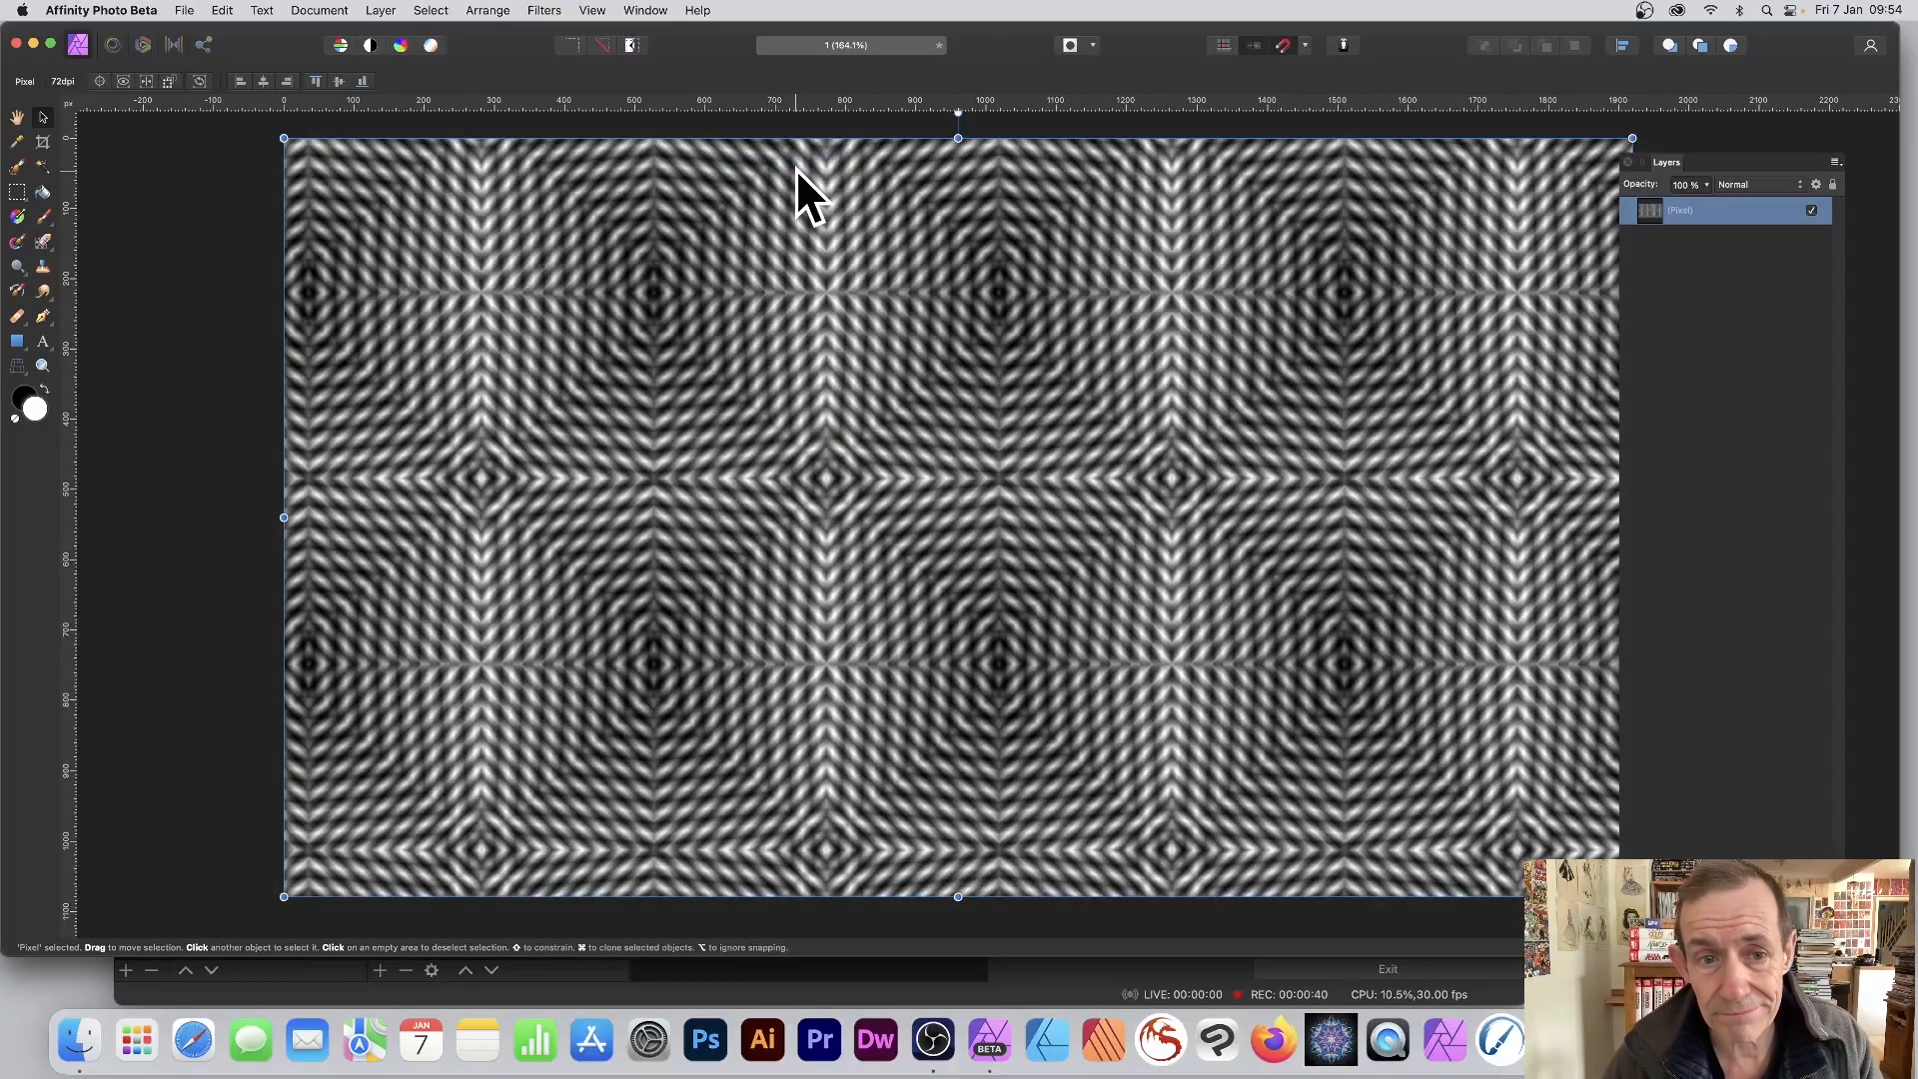
Step: Scale the rasterised layer down to about 1475 × 830 px and place it with white canvas margins all around
drag(284, 138, 505, 266)
drag(789, 471, 670, 406)
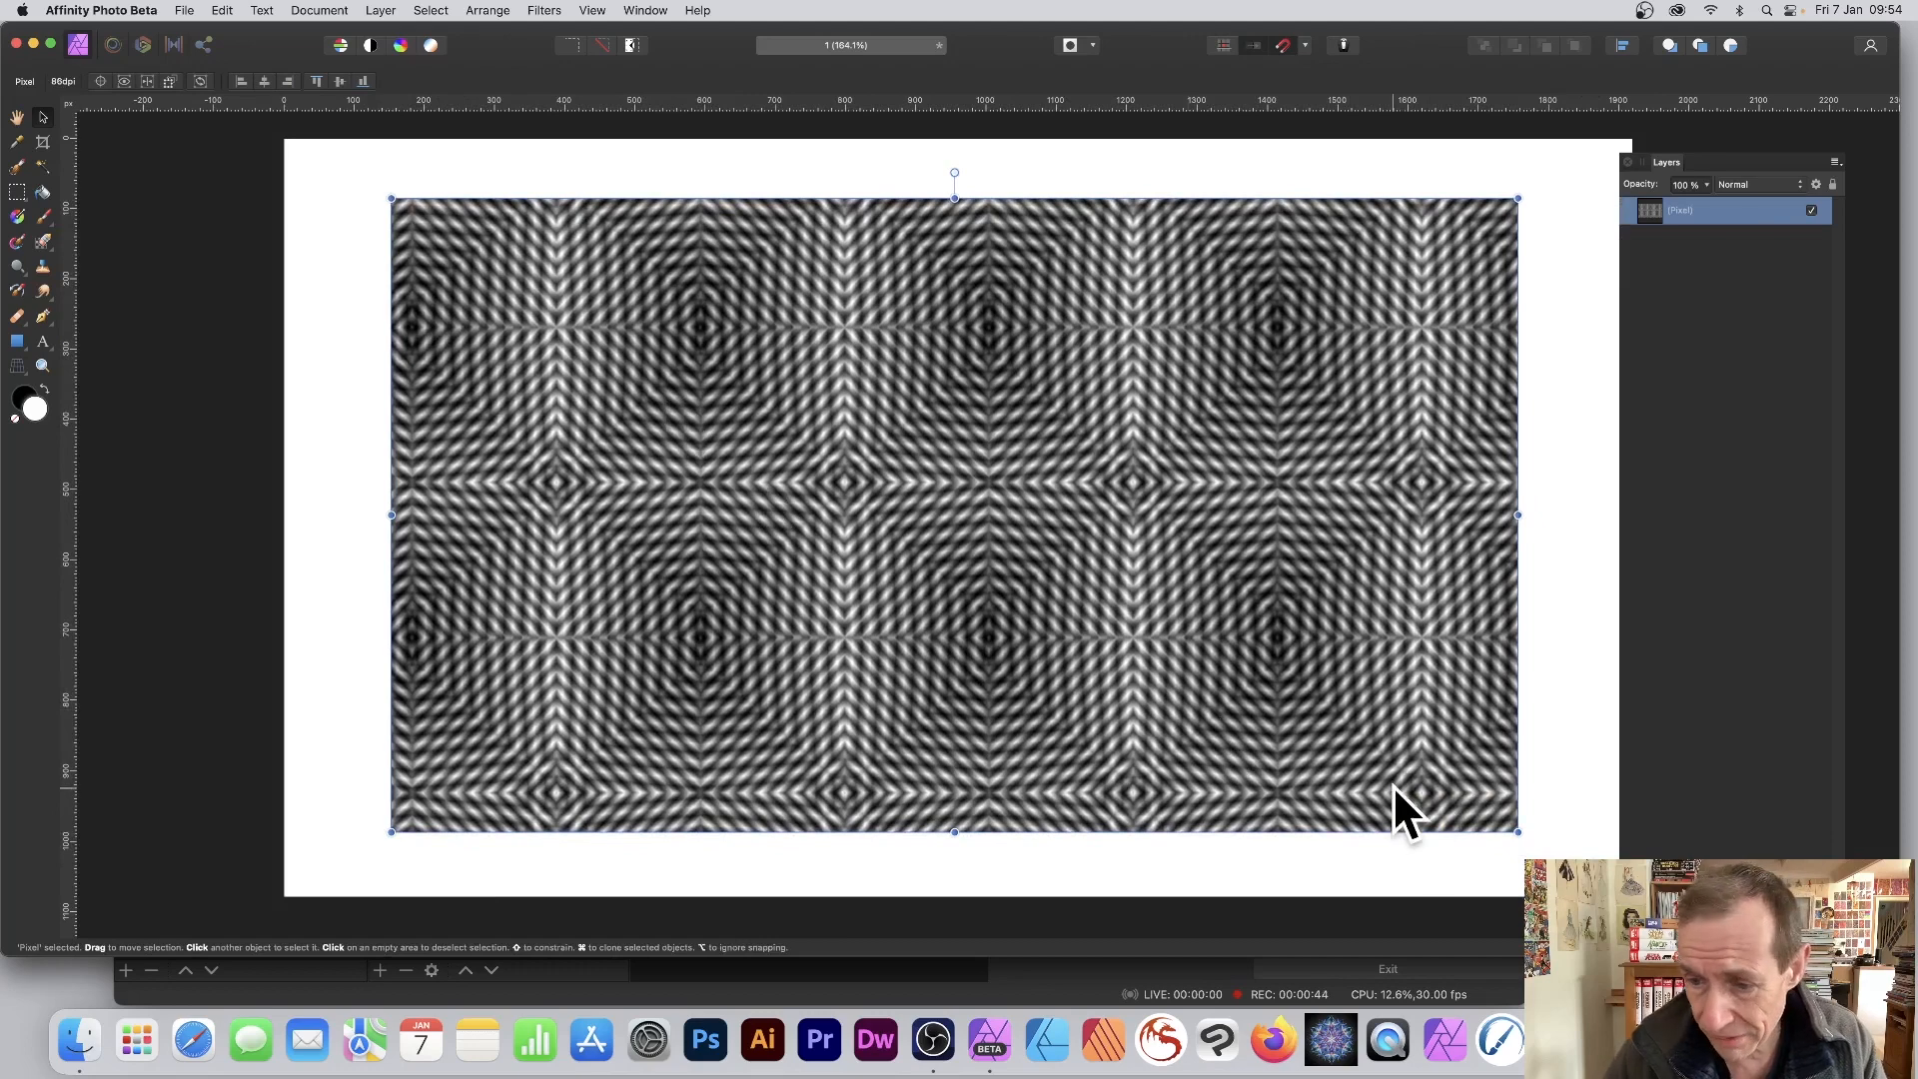
drag(1517, 828, 1434, 787)
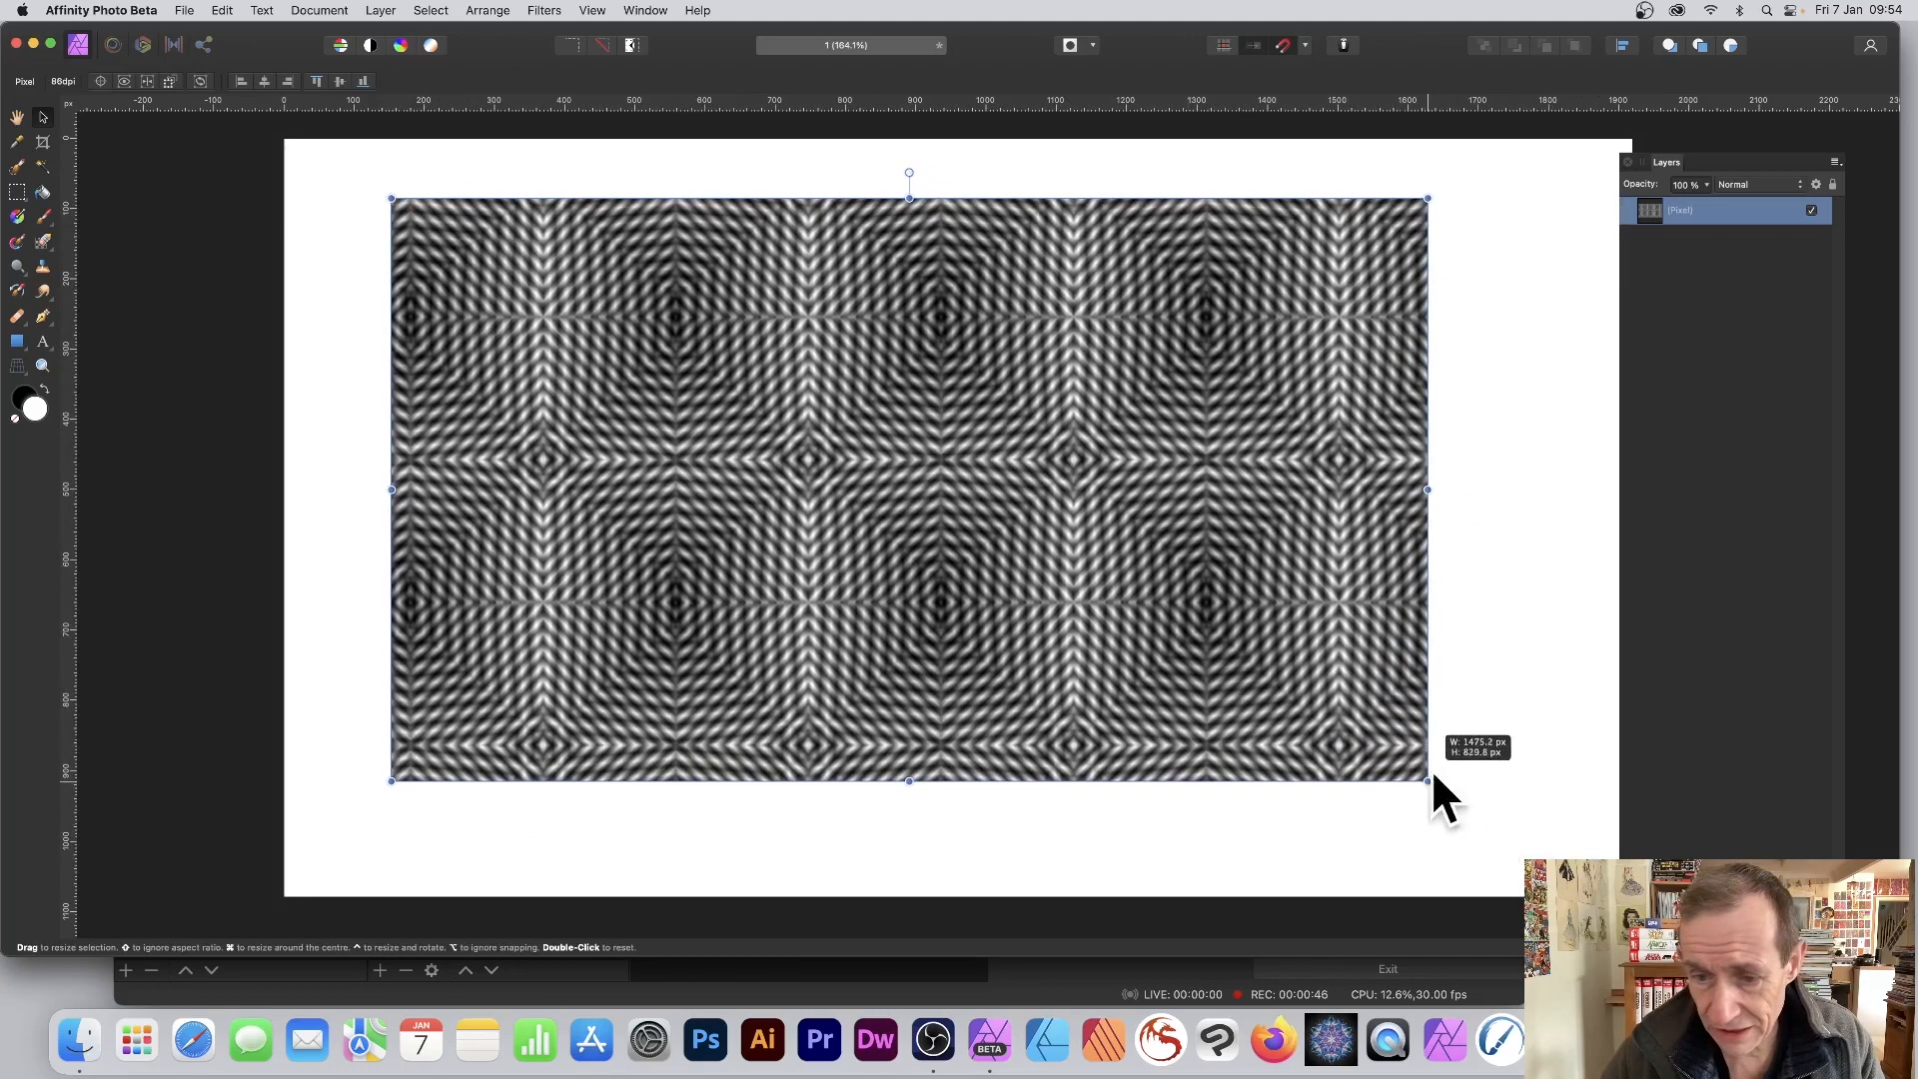
mouse_move(1189, 626)
mouse_down()
mouse_move(1220, 634)
mouse_move(1177, 621)
mouse_up()
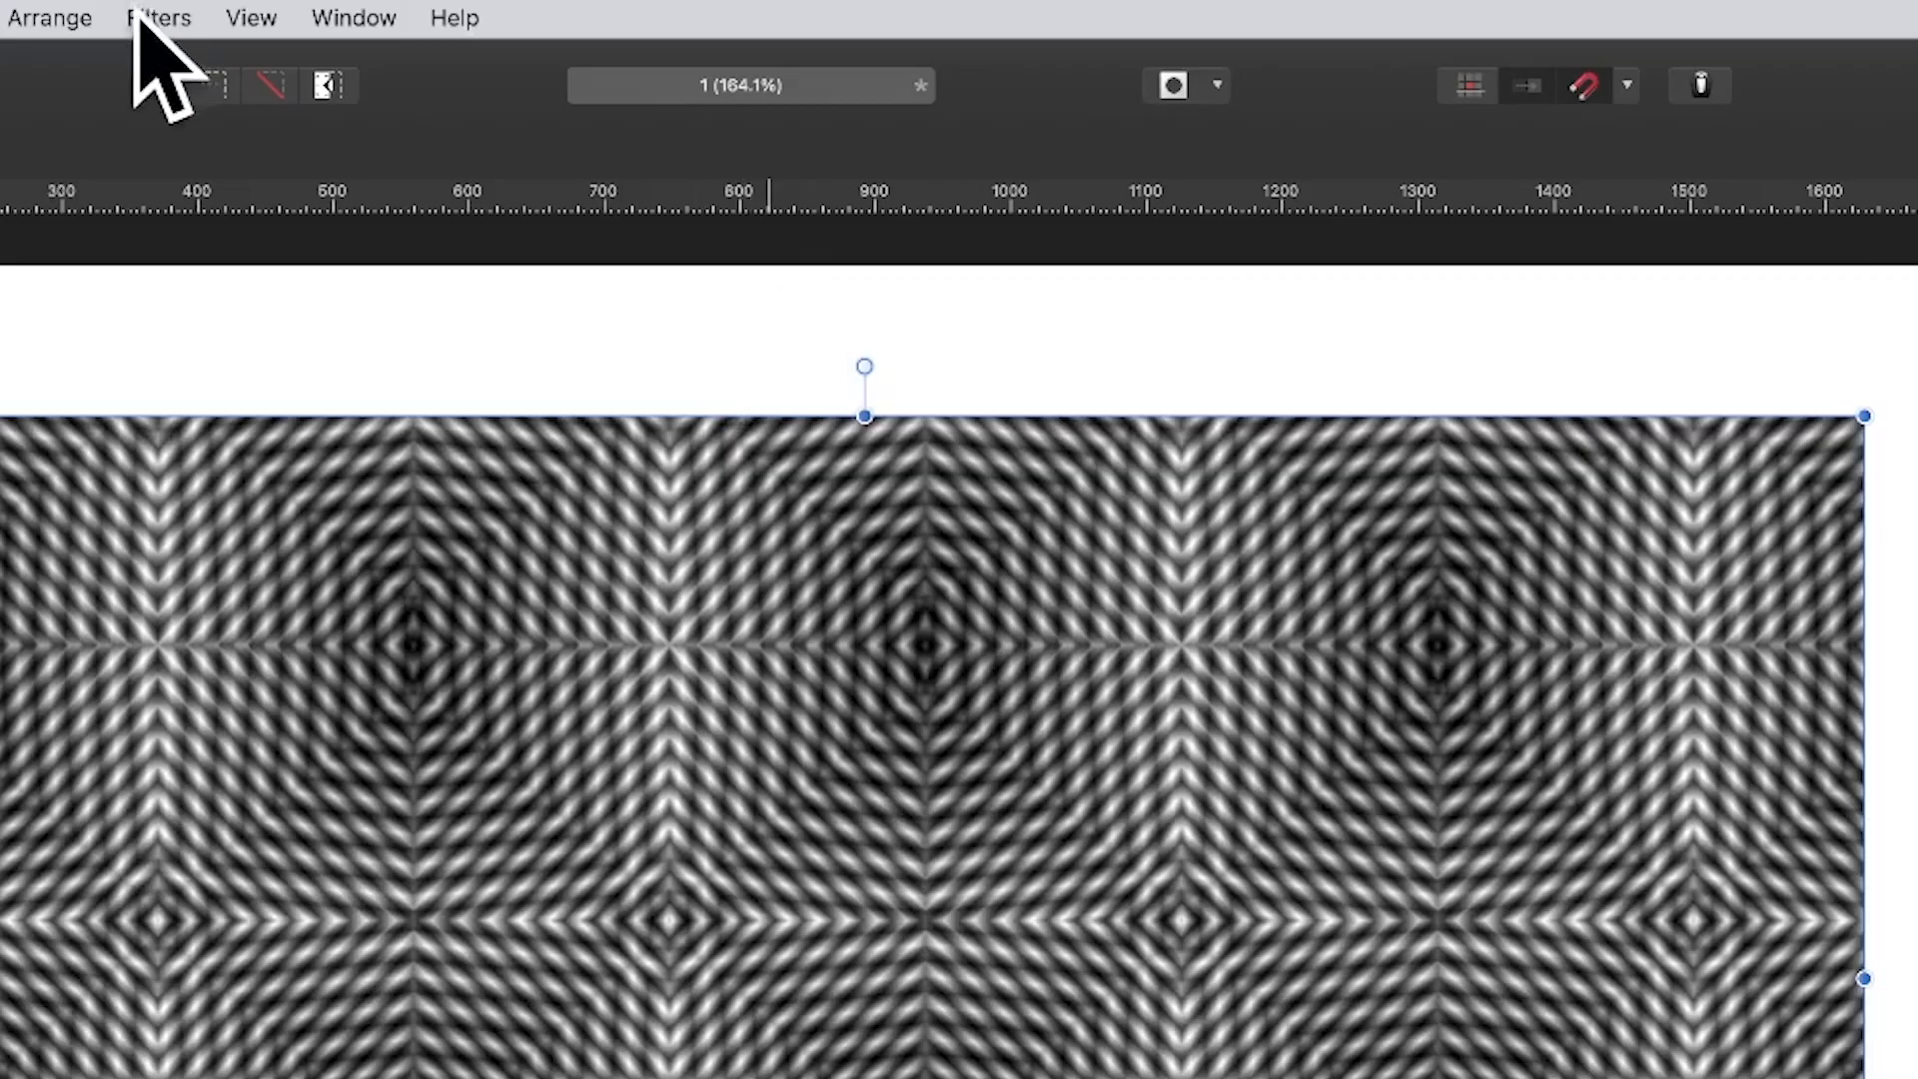
Step: Start the Deform distortion filter on the layer and set its linear constraints to Similarity
click(545, 11)
mouse_move(164, 205)
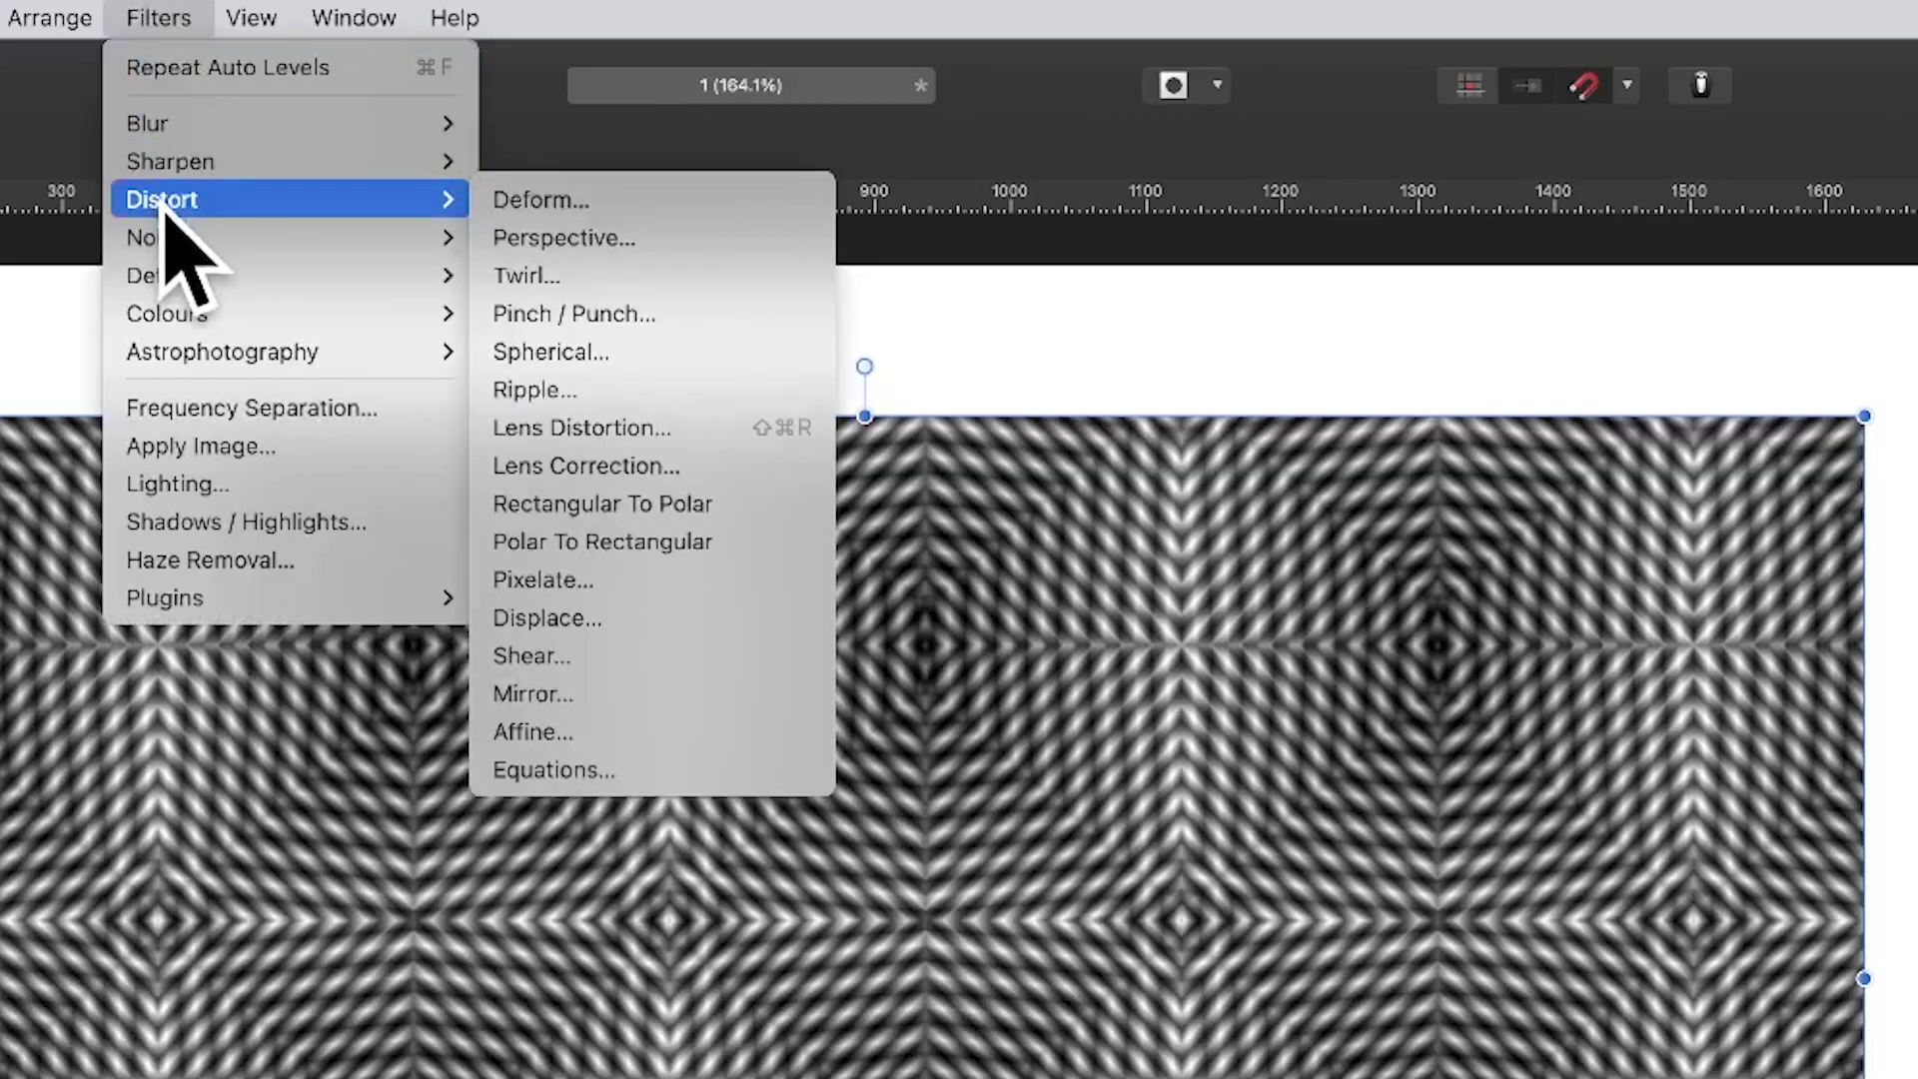
click(546, 195)
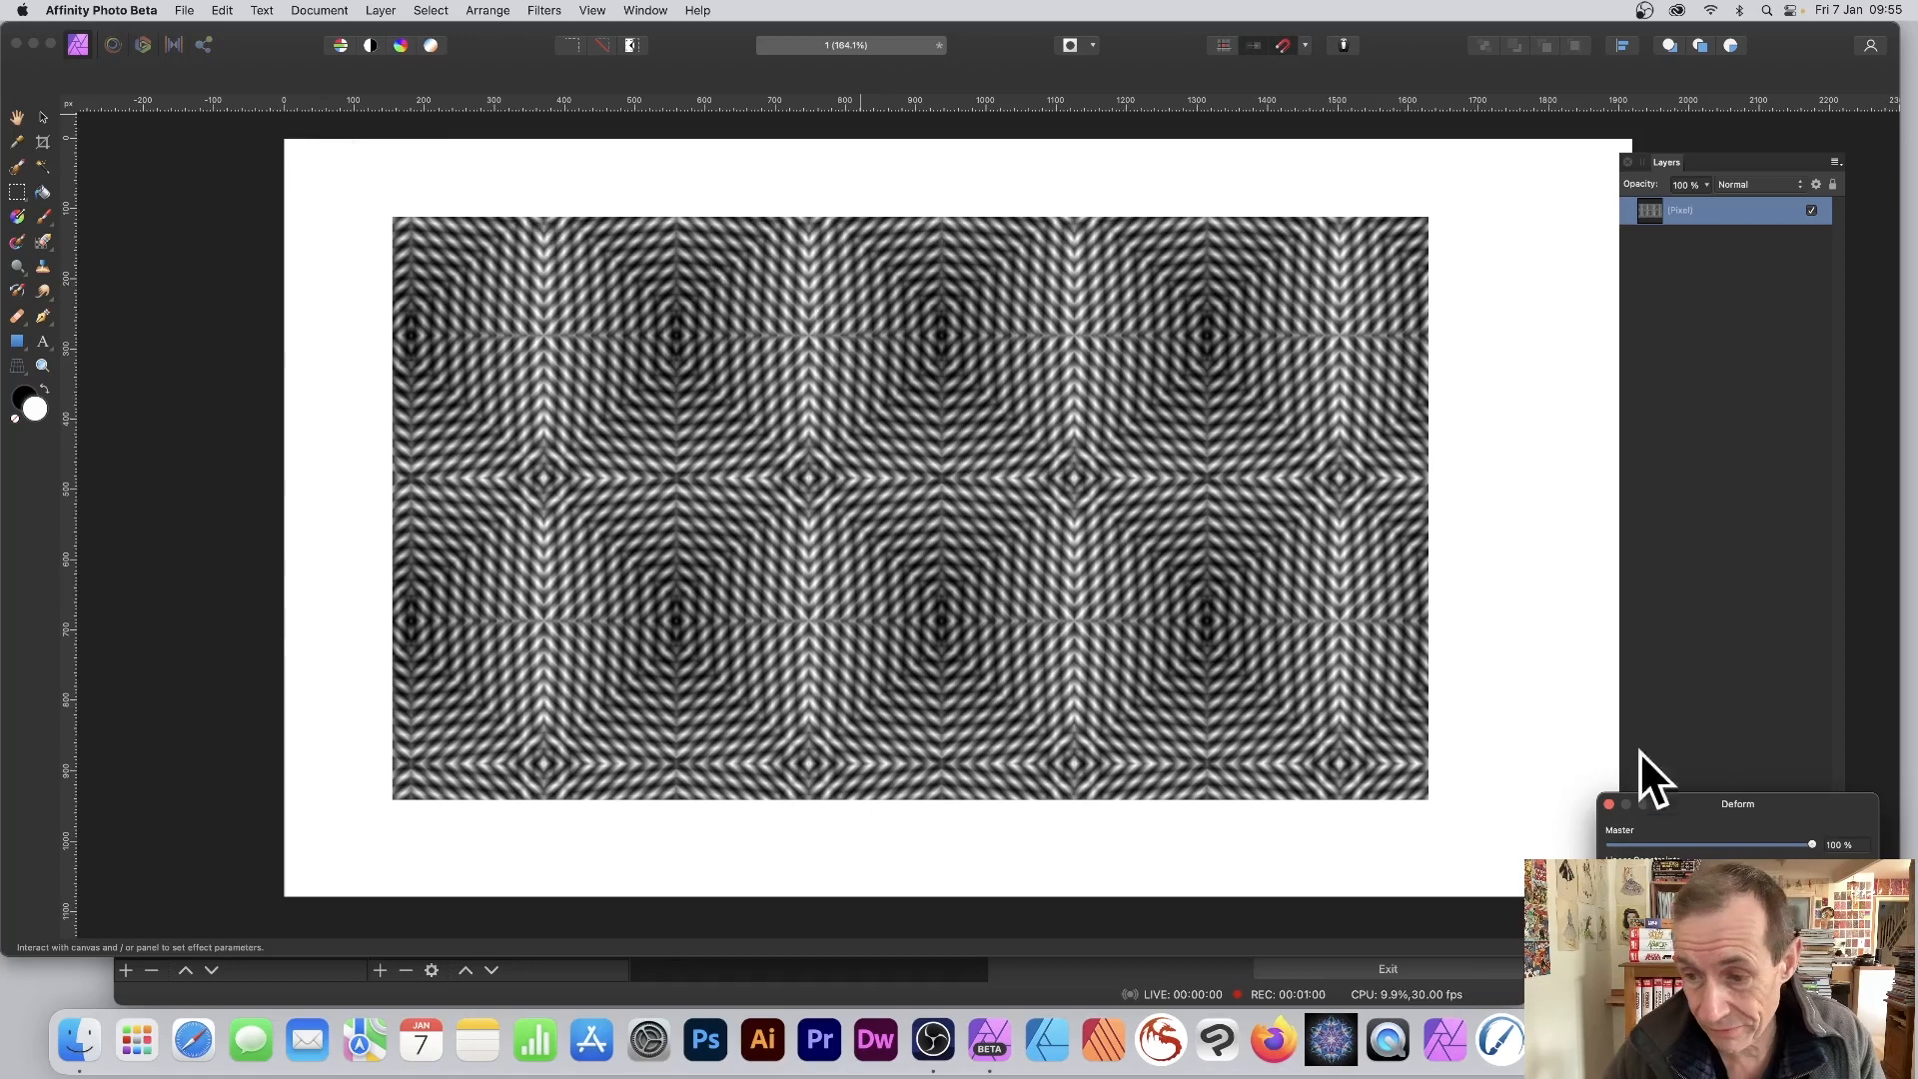
drag(1752, 807, 1412, 533)
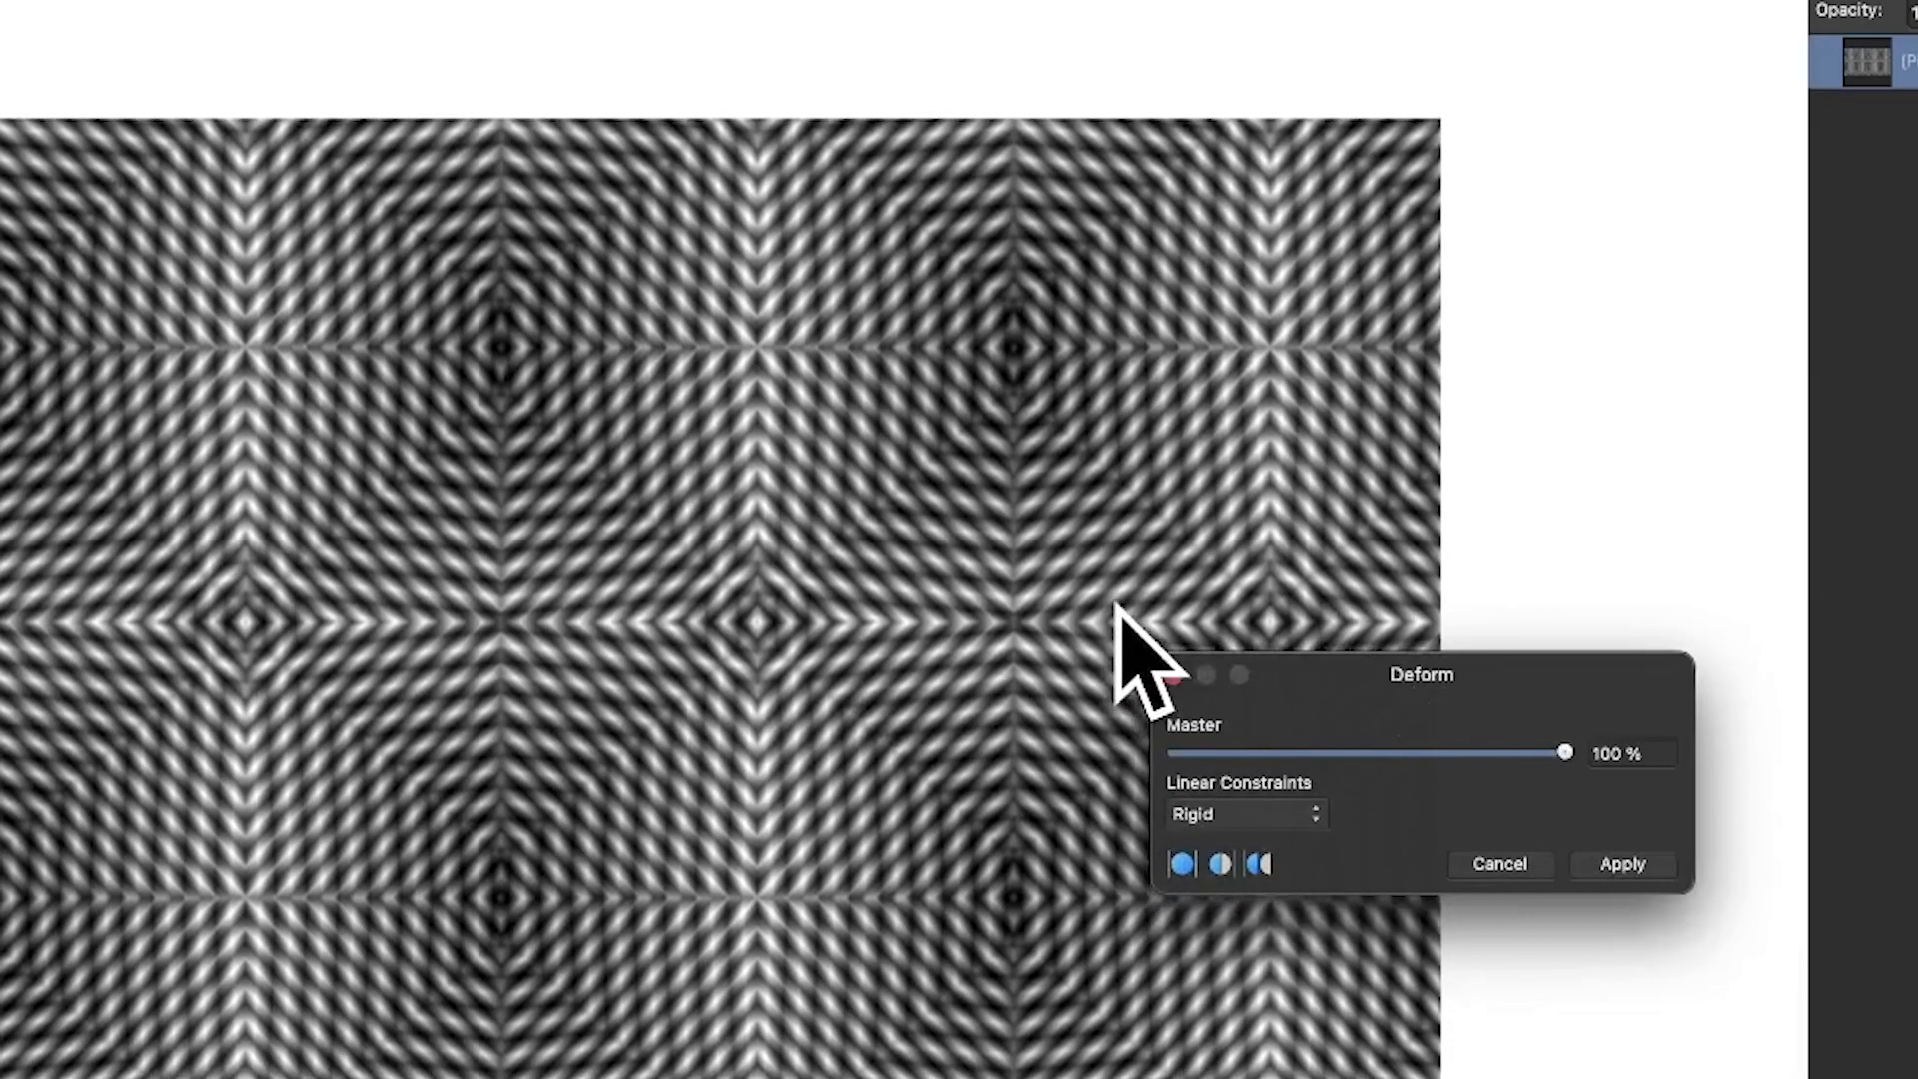
click(1284, 815)
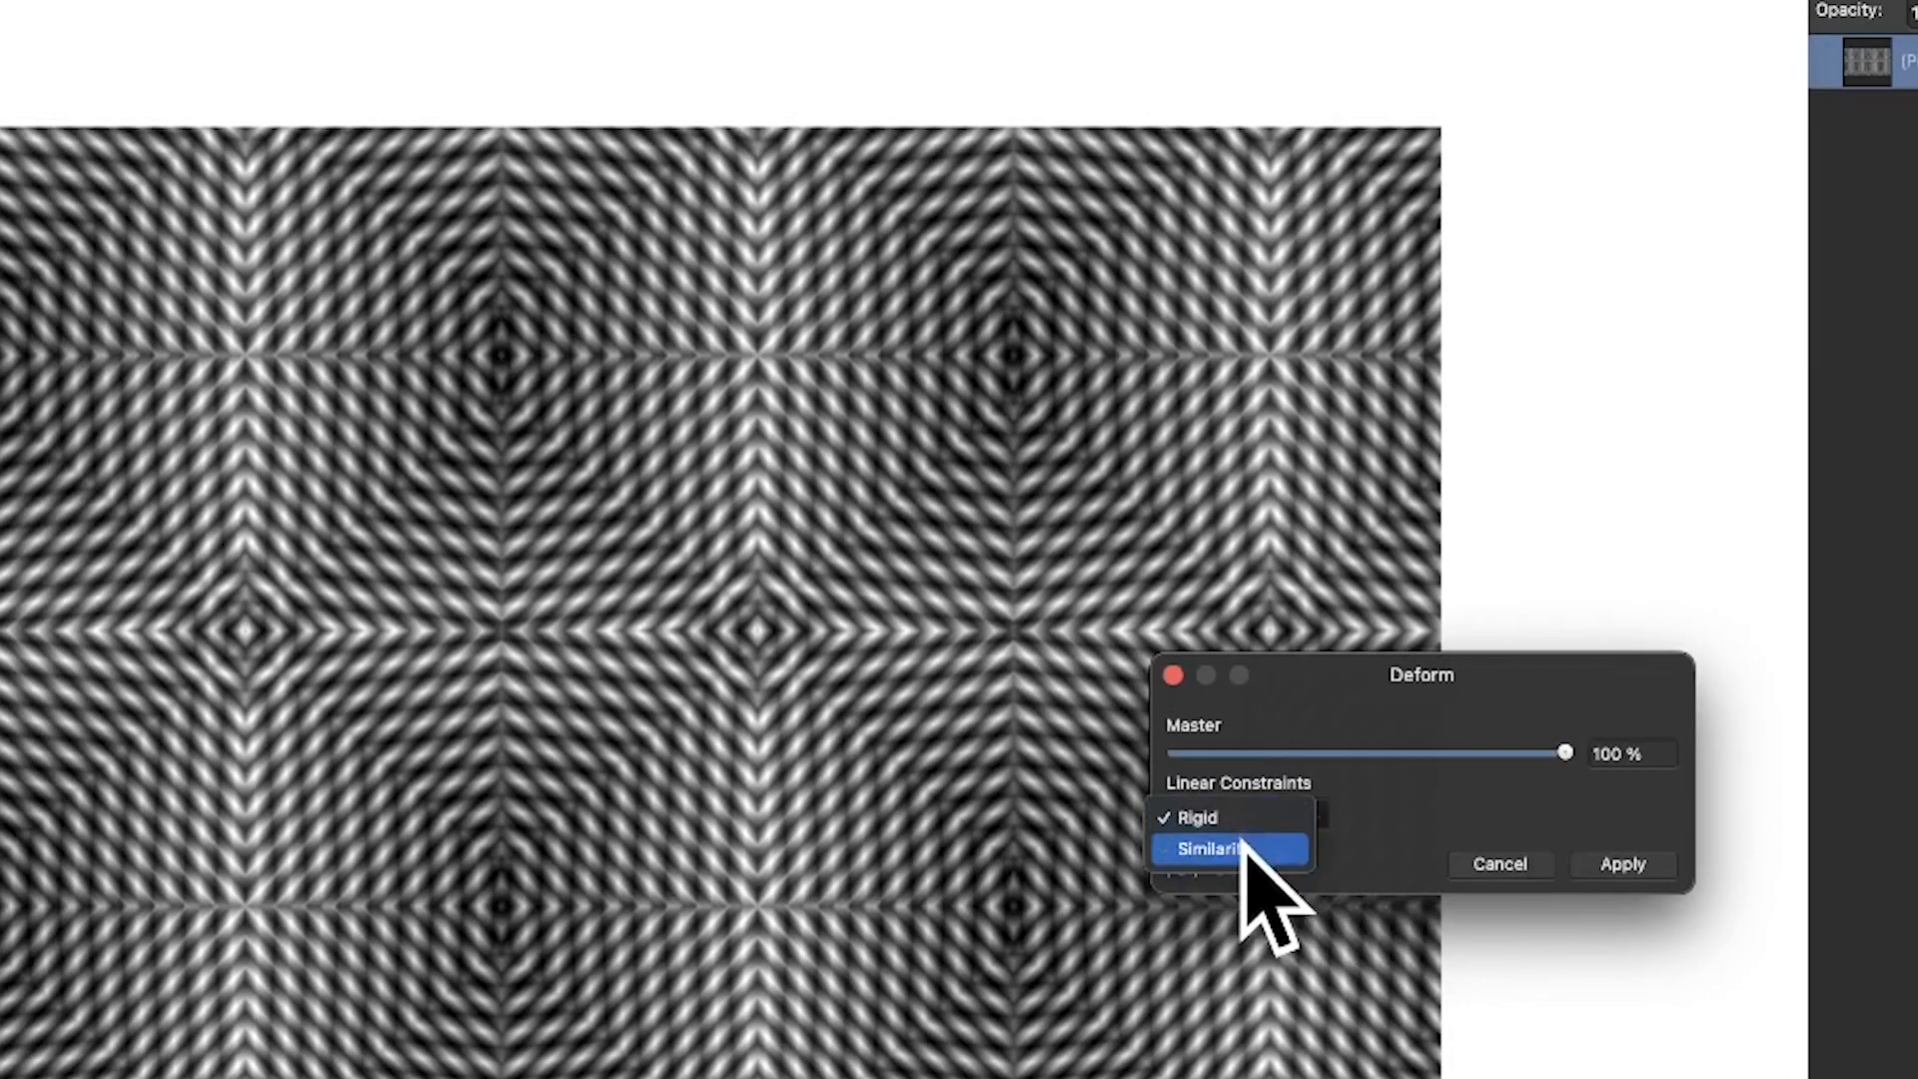
click(1241, 849)
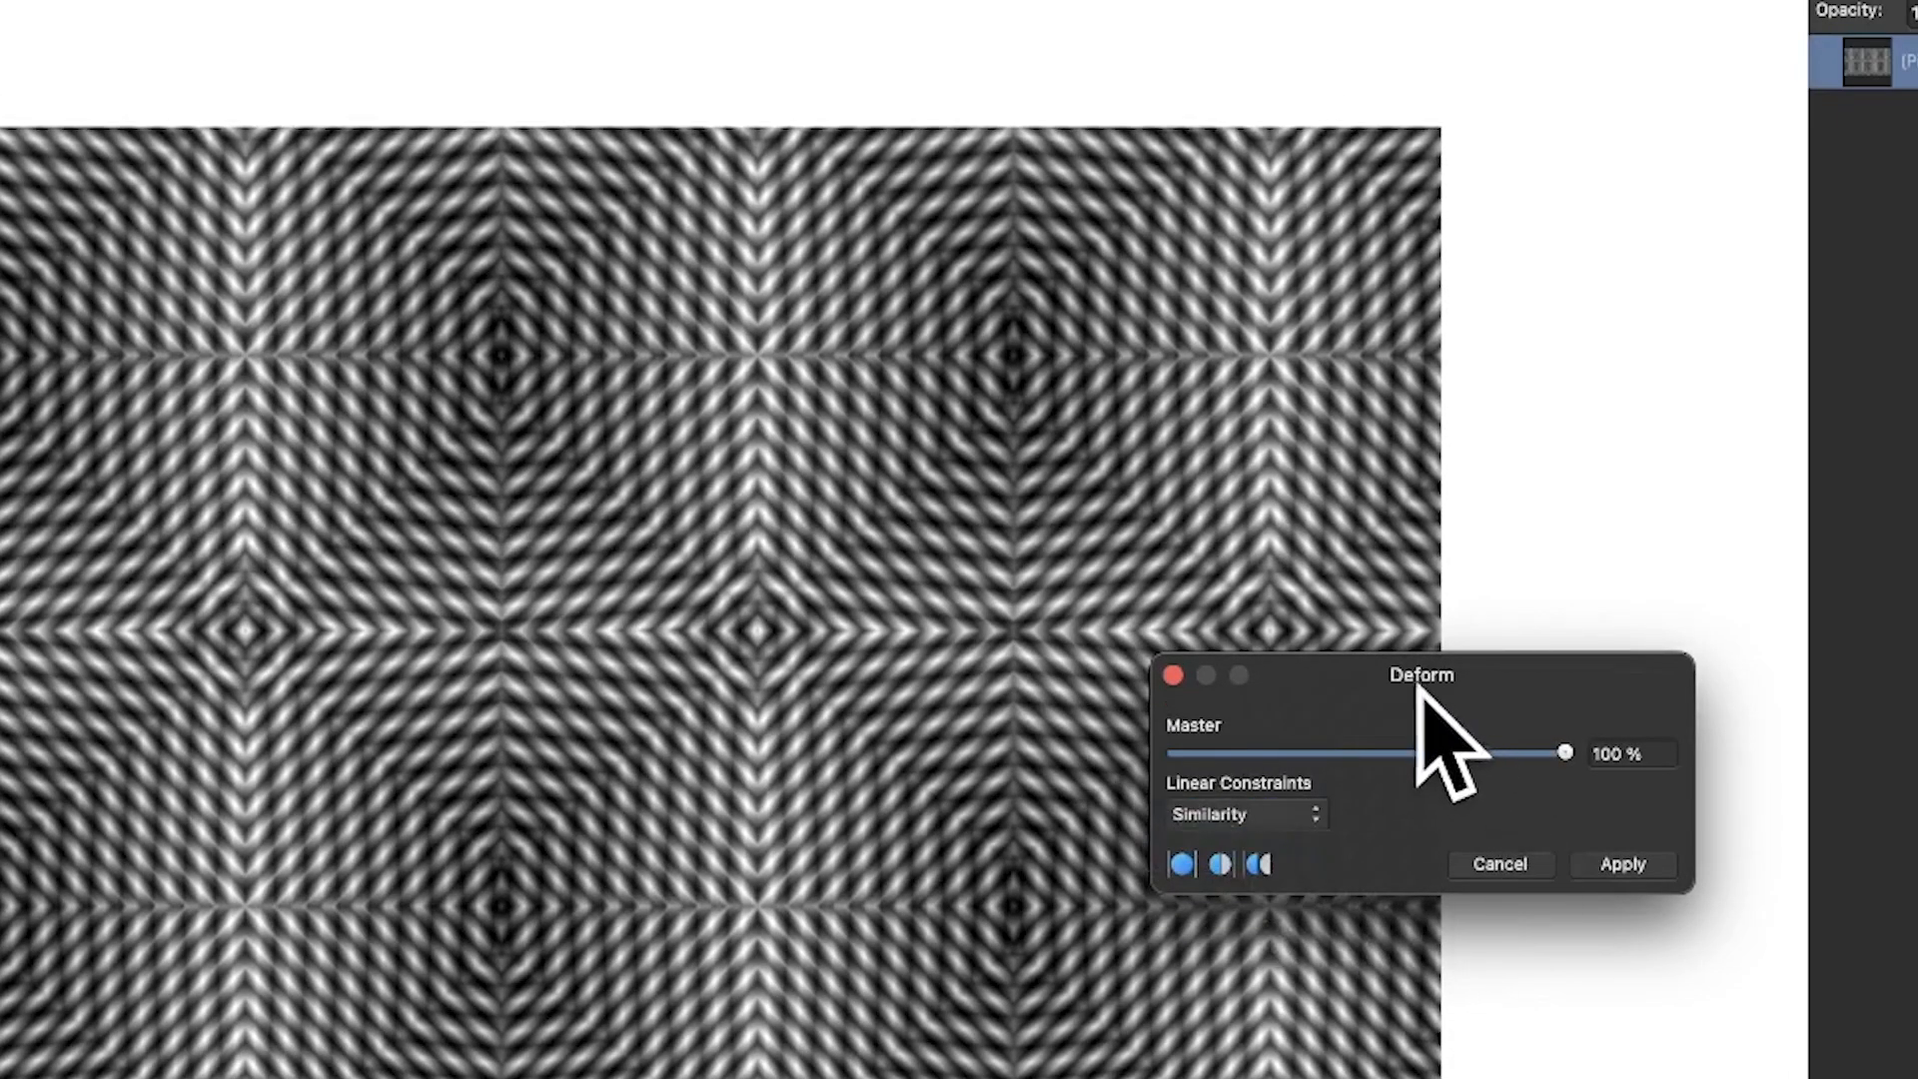
drag(1326, 671, 1129, 551)
Step: Place a row of deform handles in the white margin just above the pattern's upper edge
drag(145, 178, 154, 167)
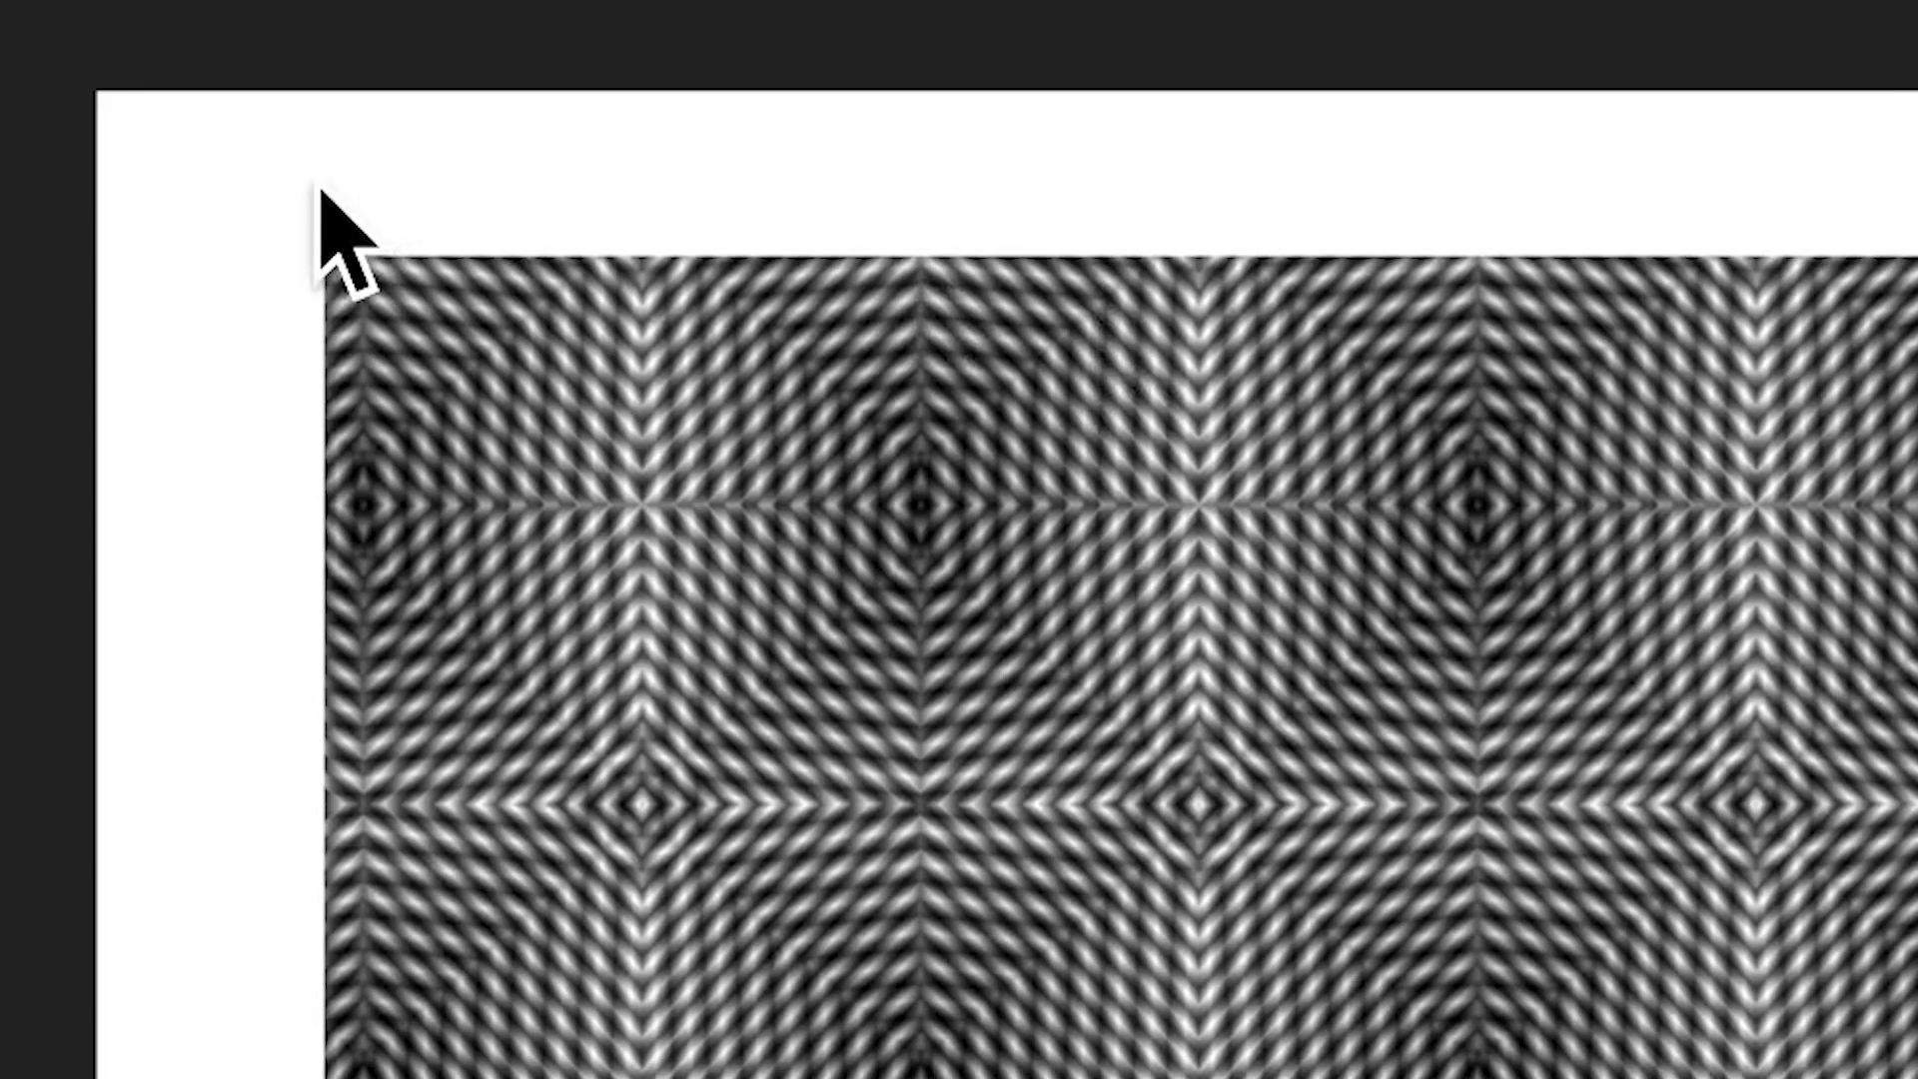
click(393, 203)
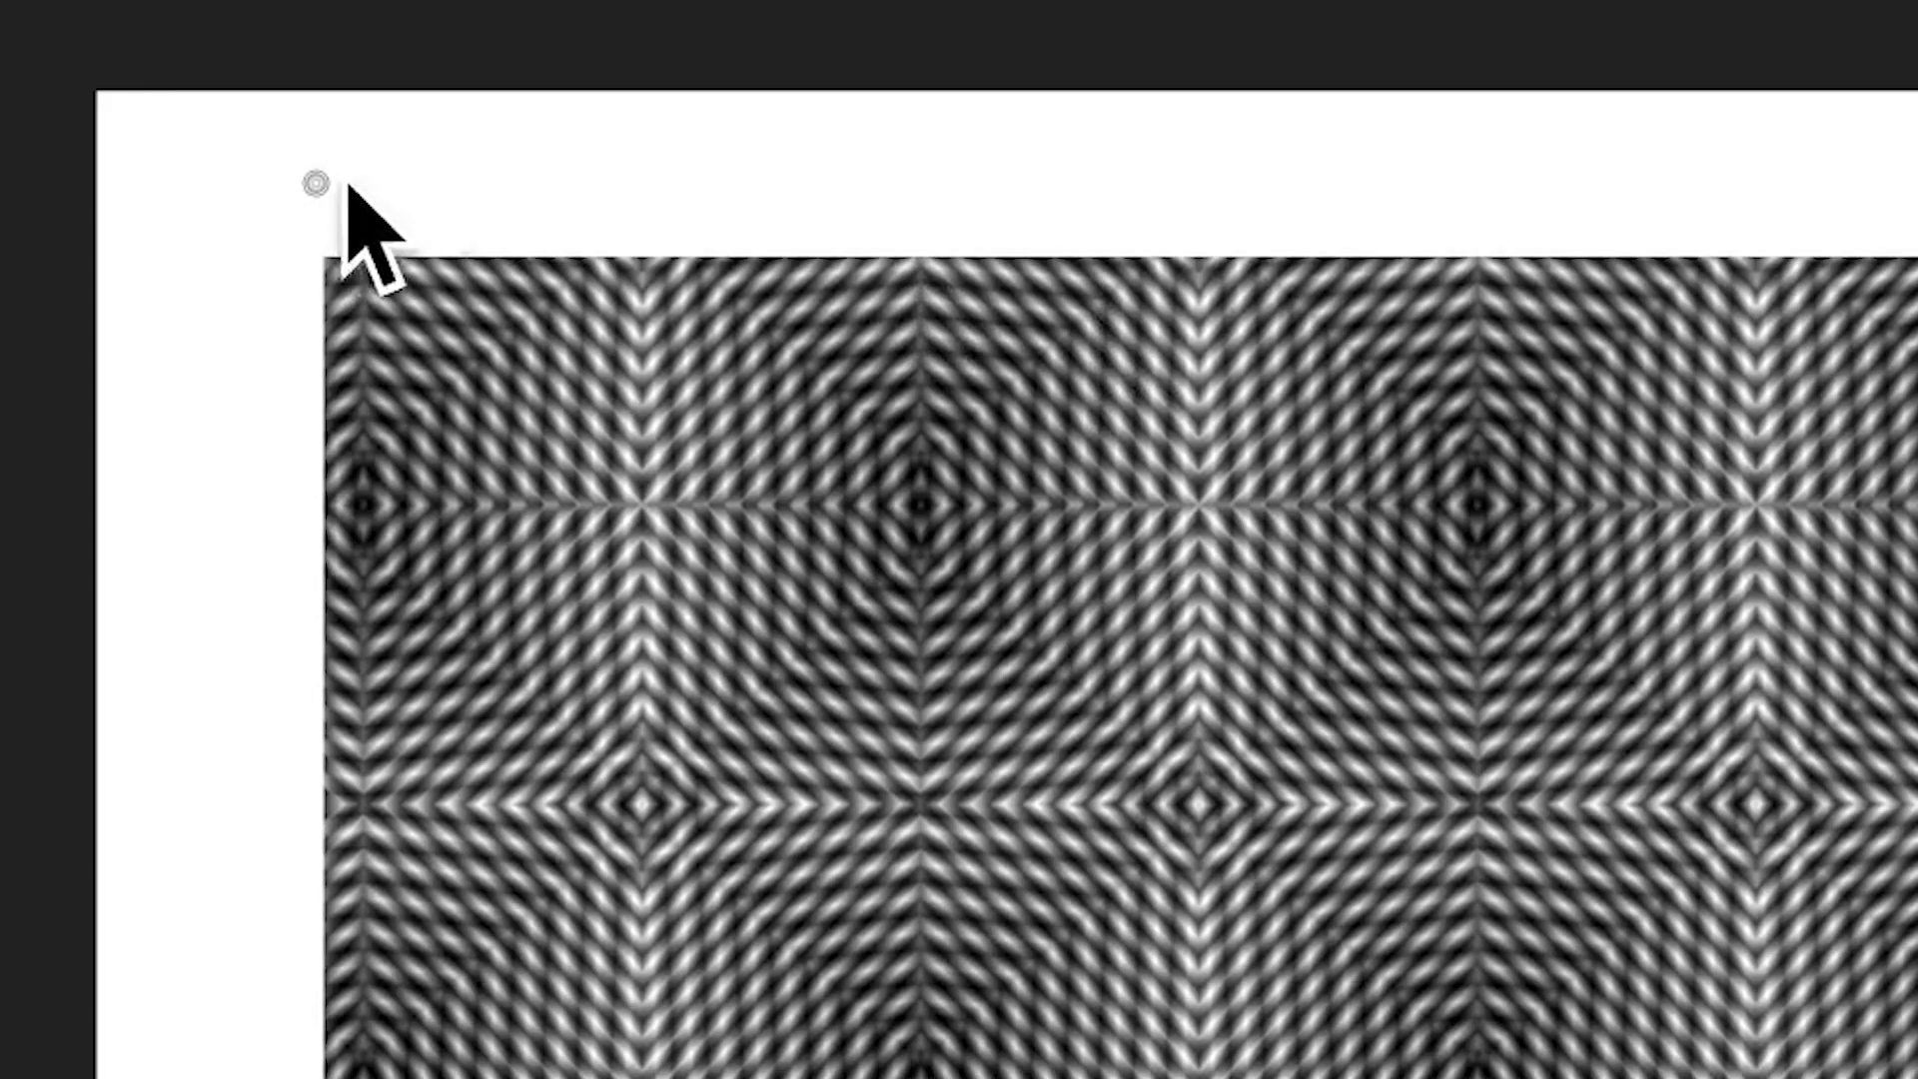
click(782, 175)
click(1412, 169)
click(1907, 169)
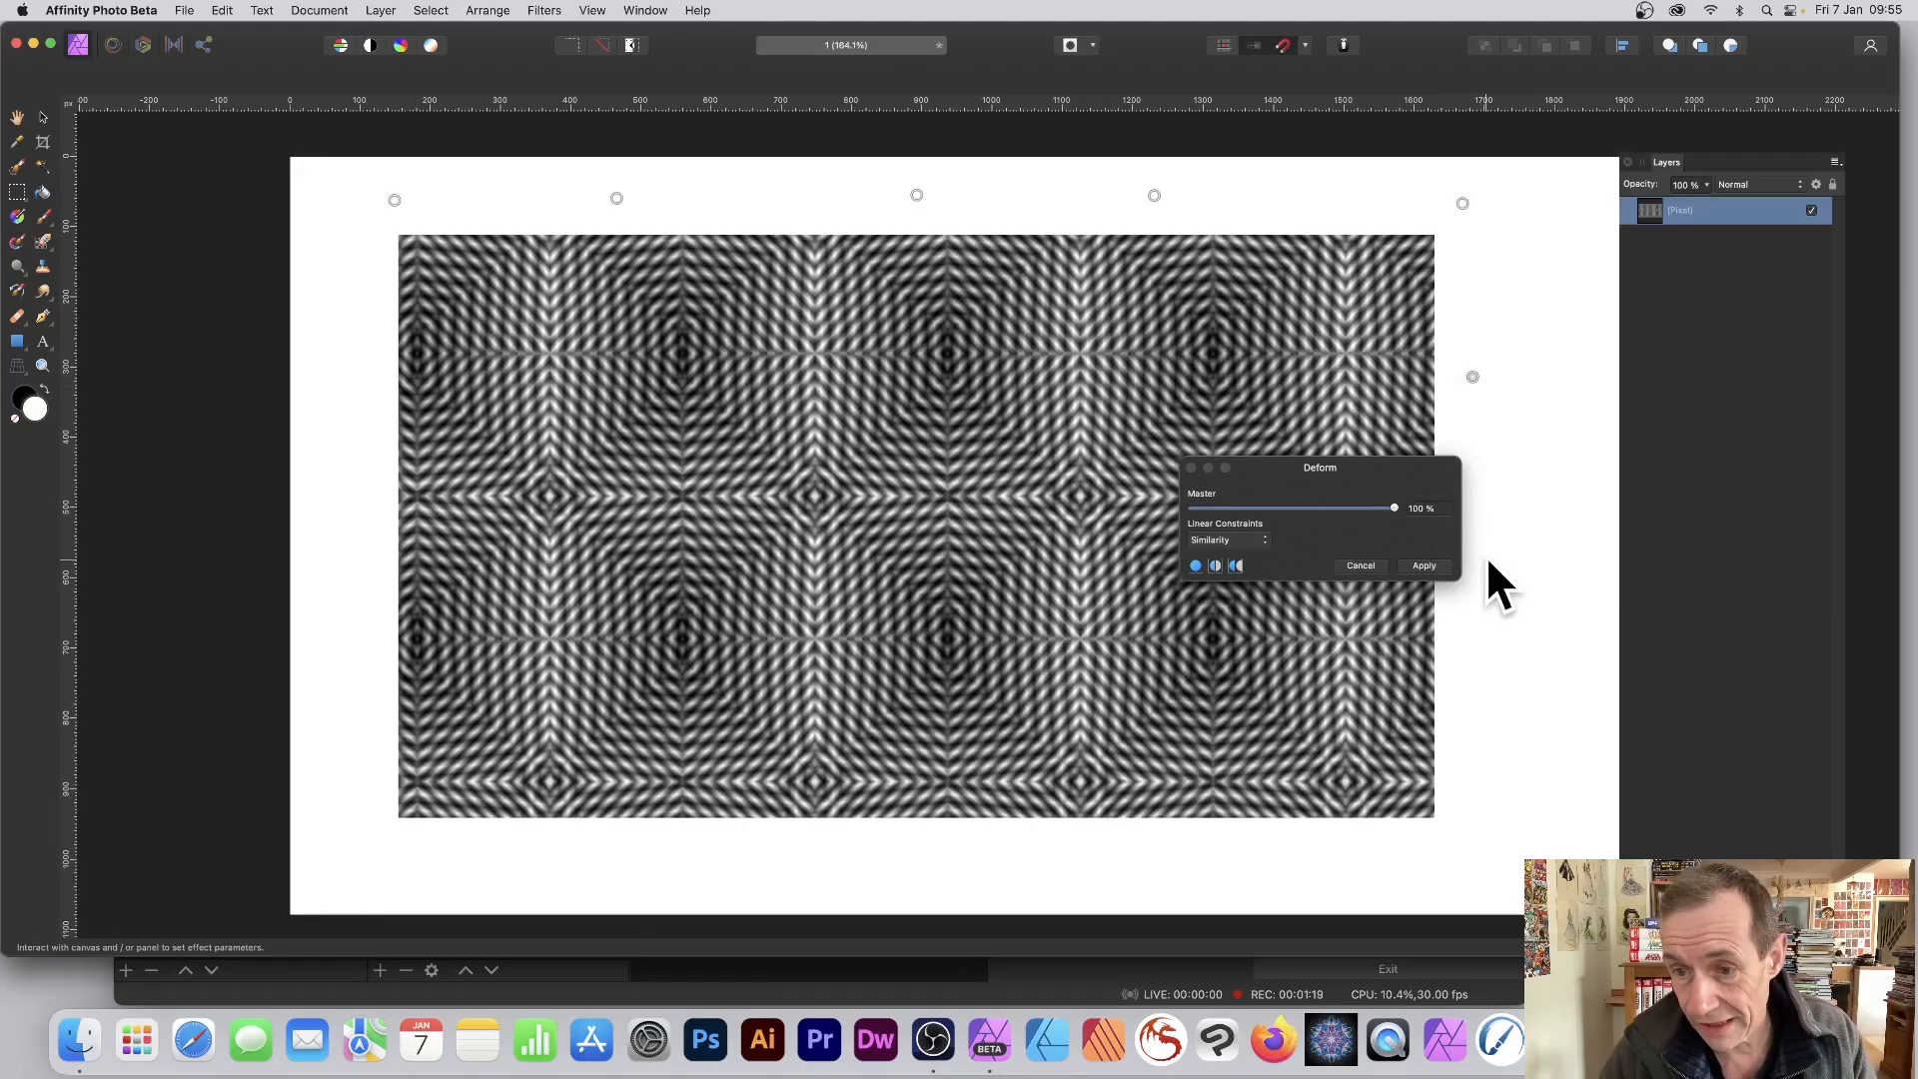
Step: Continue the ring of deform handles in the white margin along the pattern's right, lower and left edges
click(1485, 557)
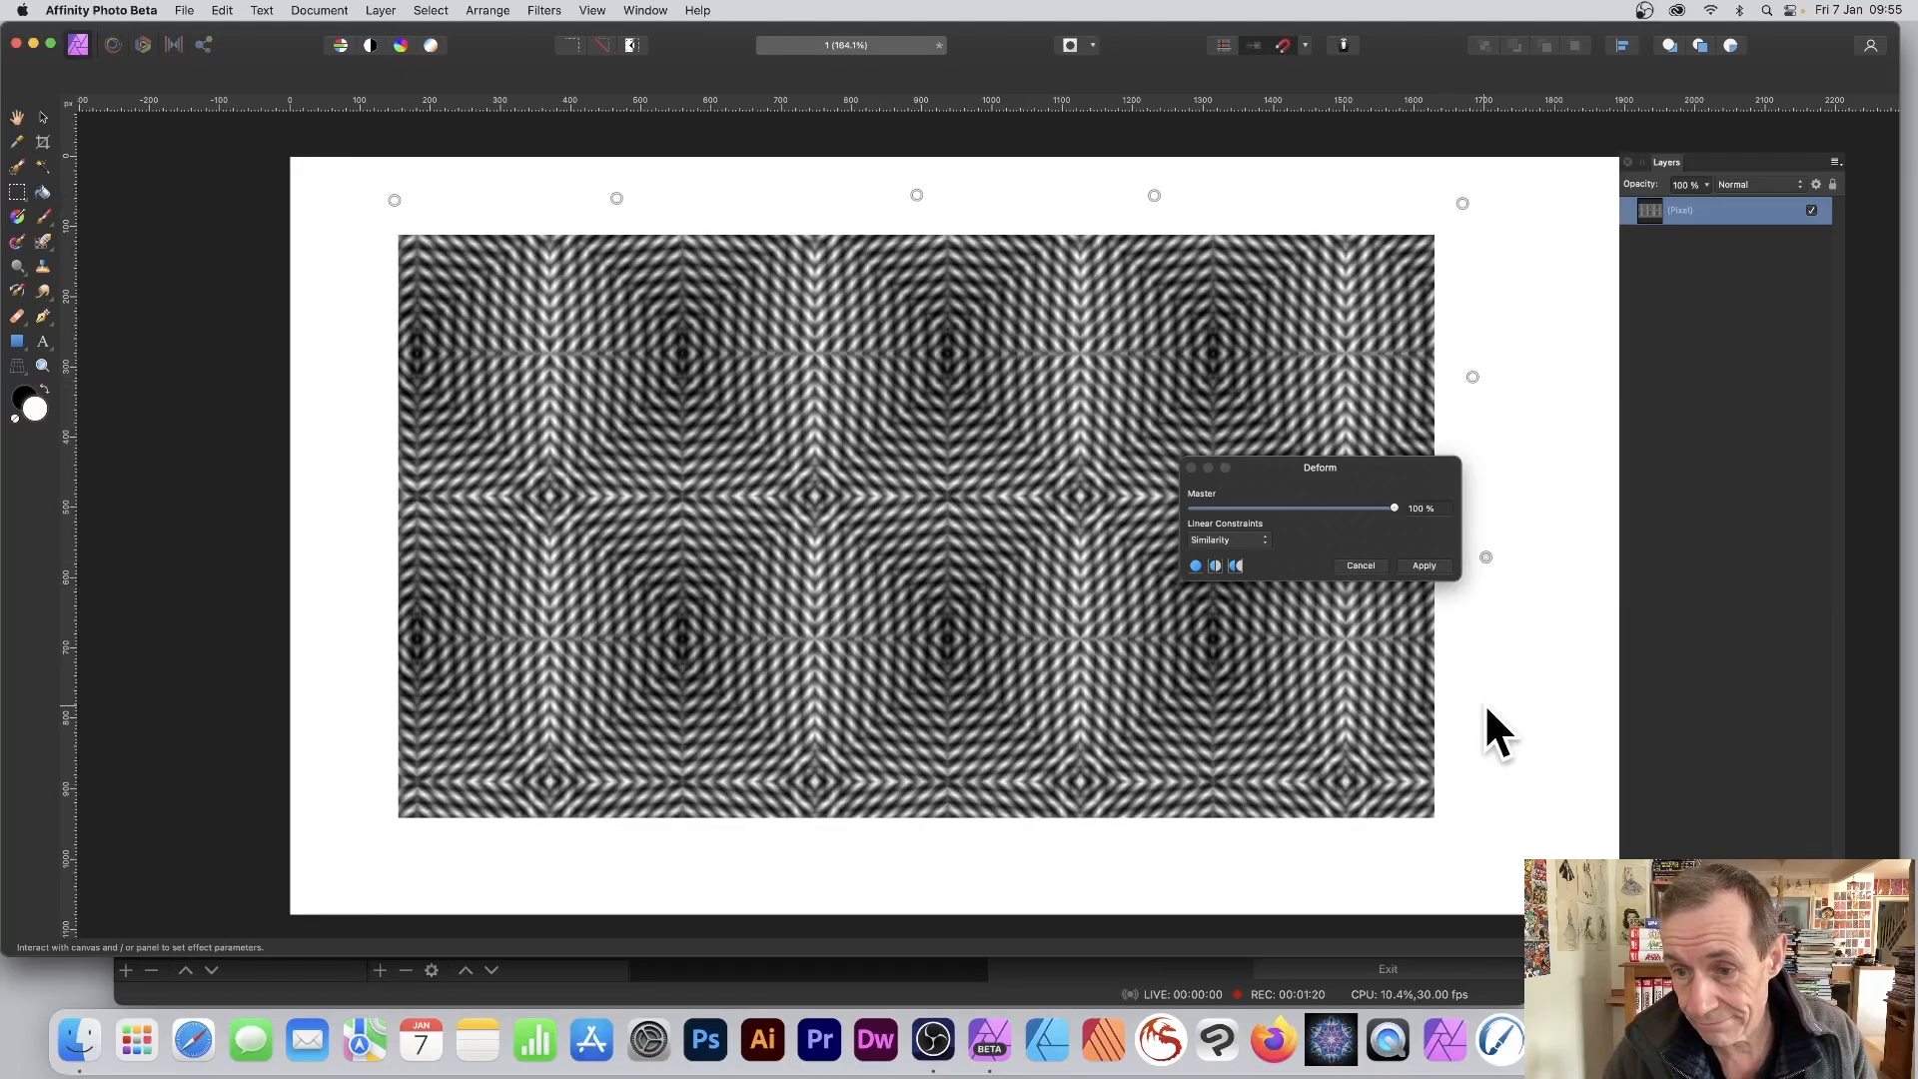
click(1478, 831)
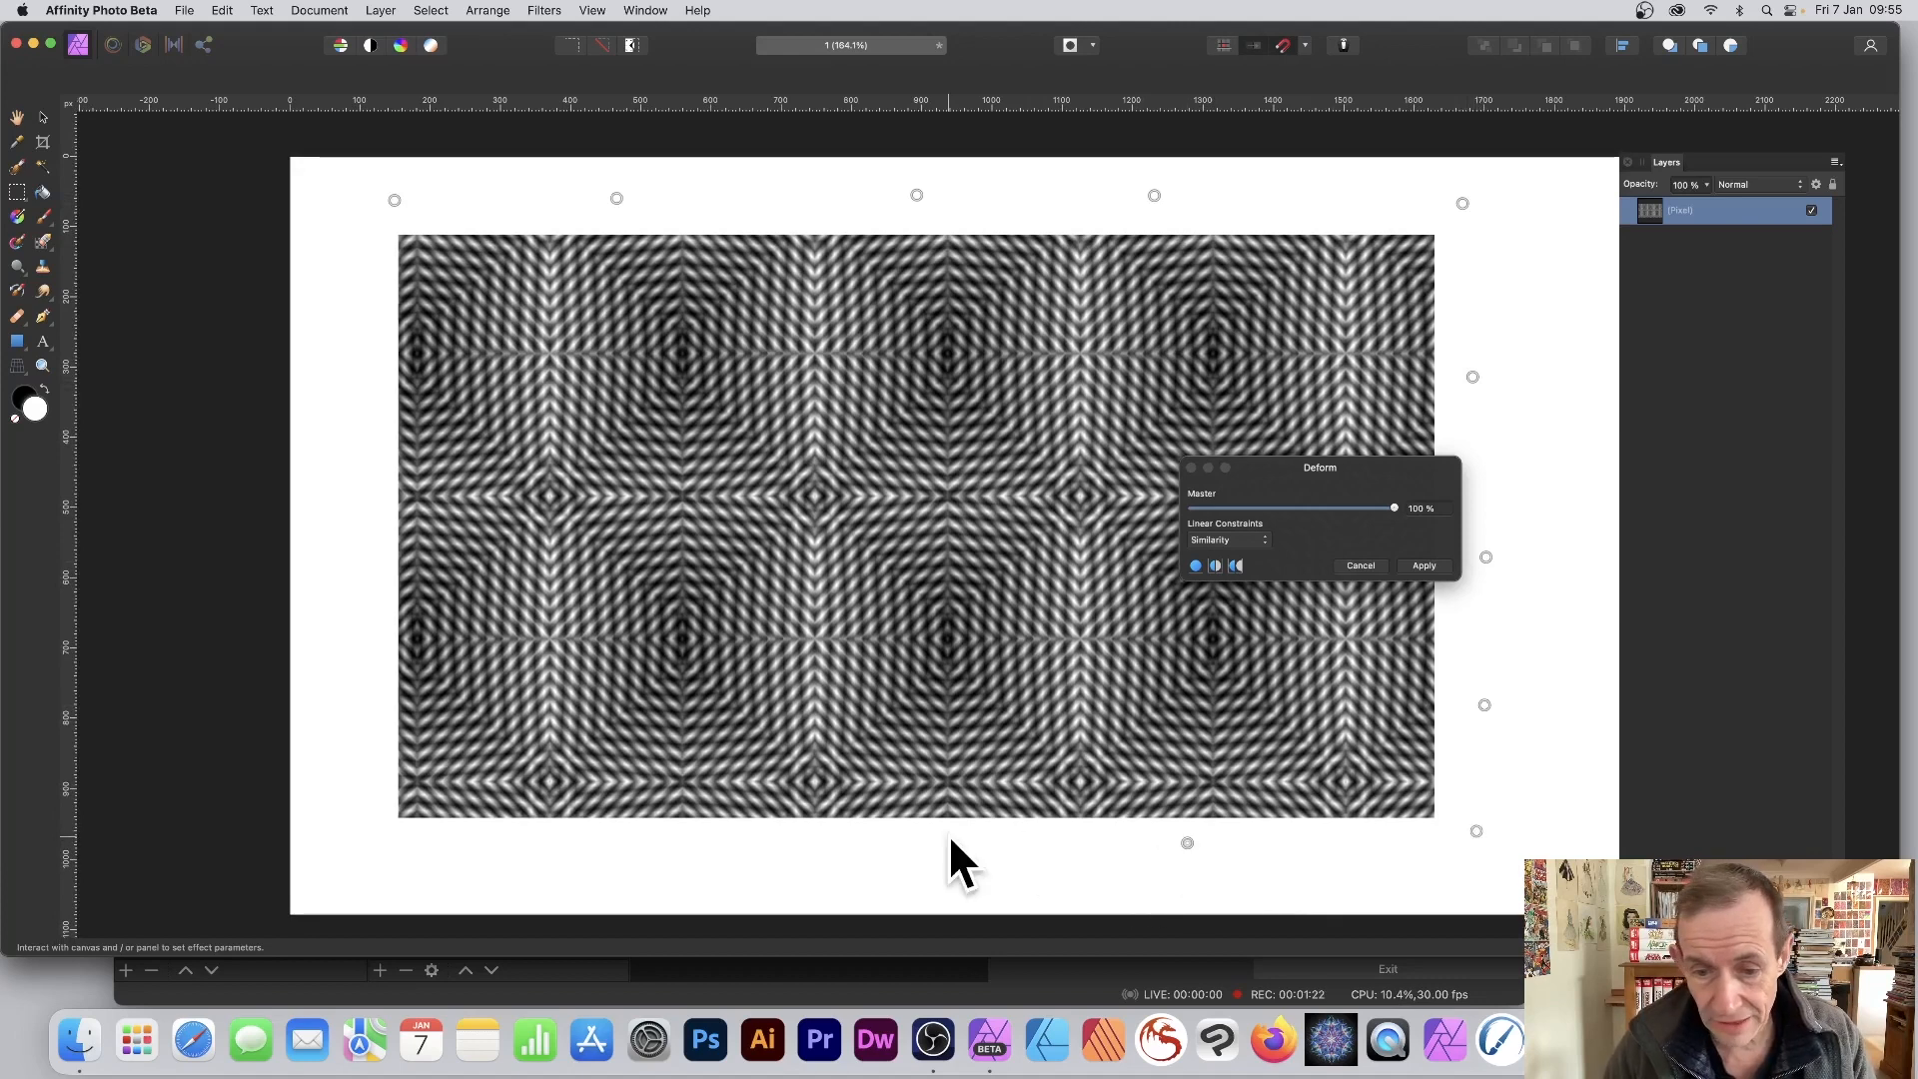
click(440, 842)
click(323, 753)
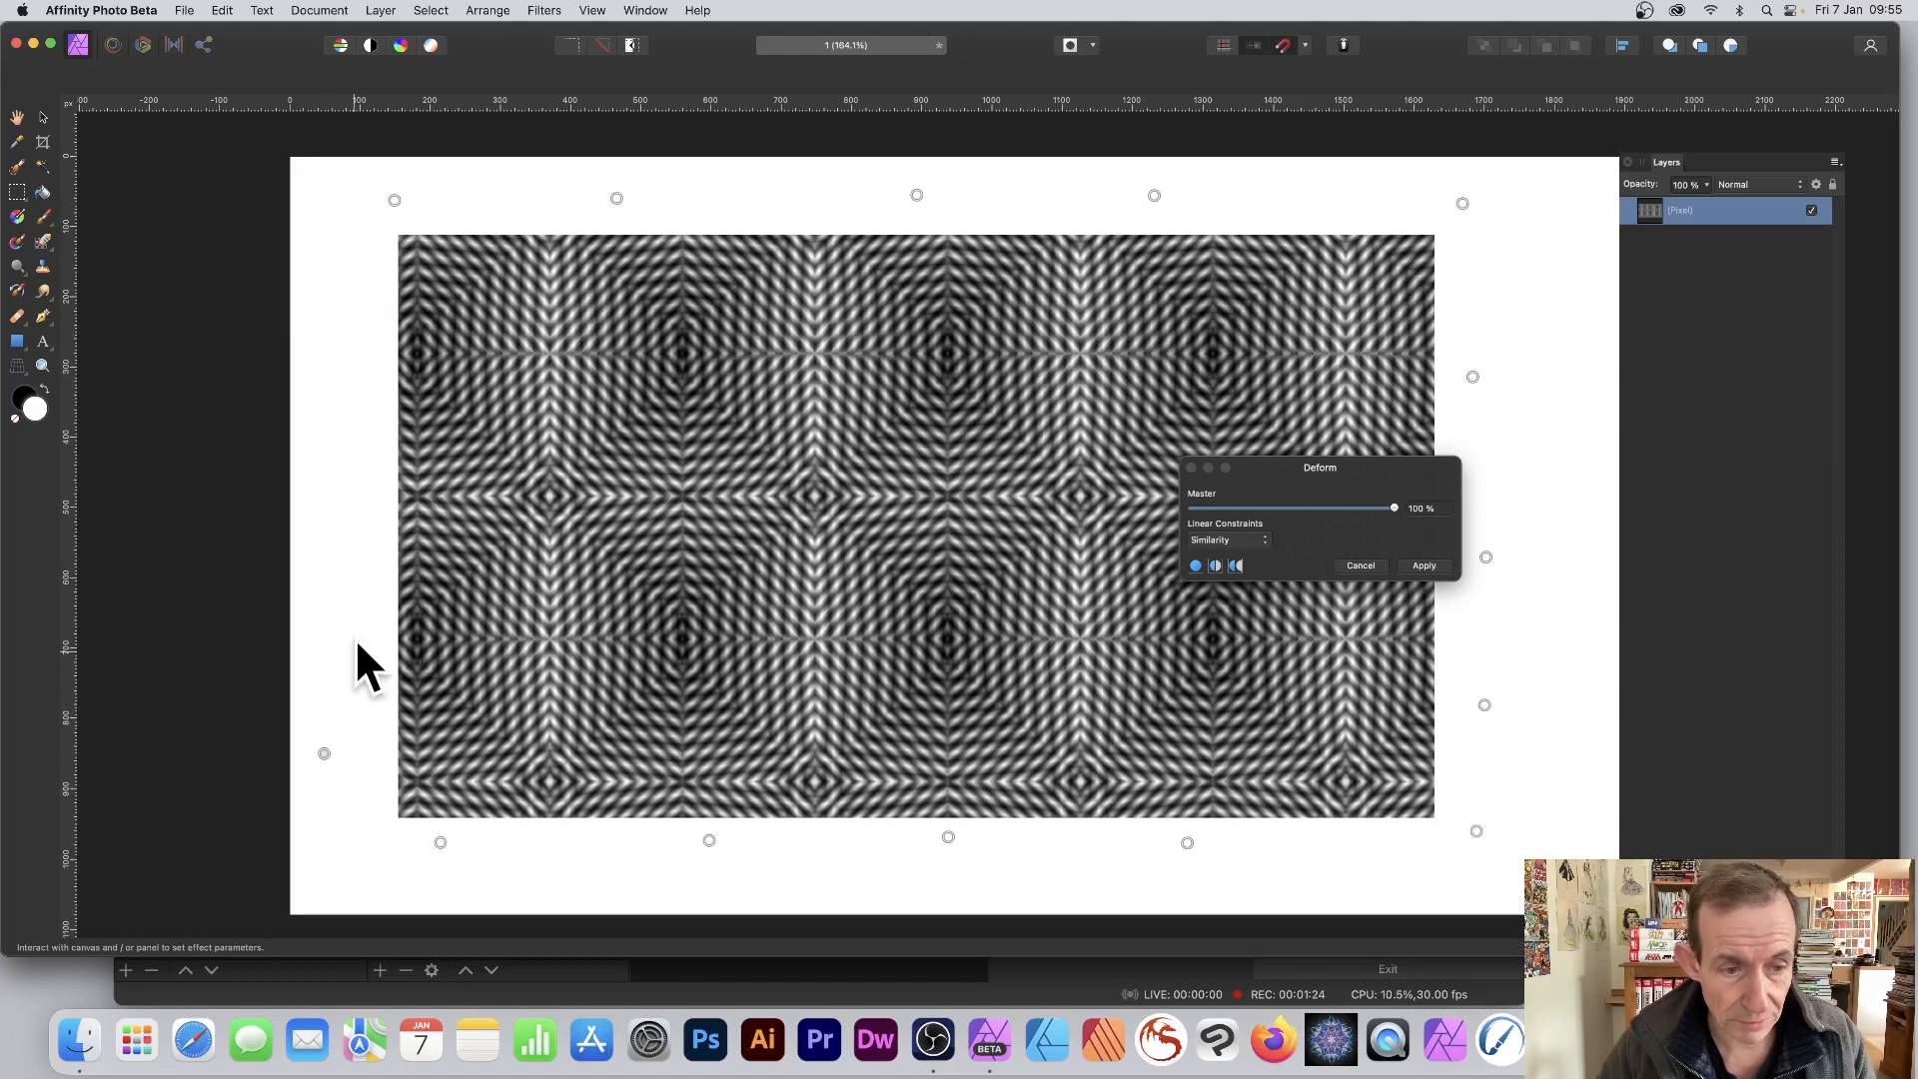
click(366, 510)
click(354, 356)
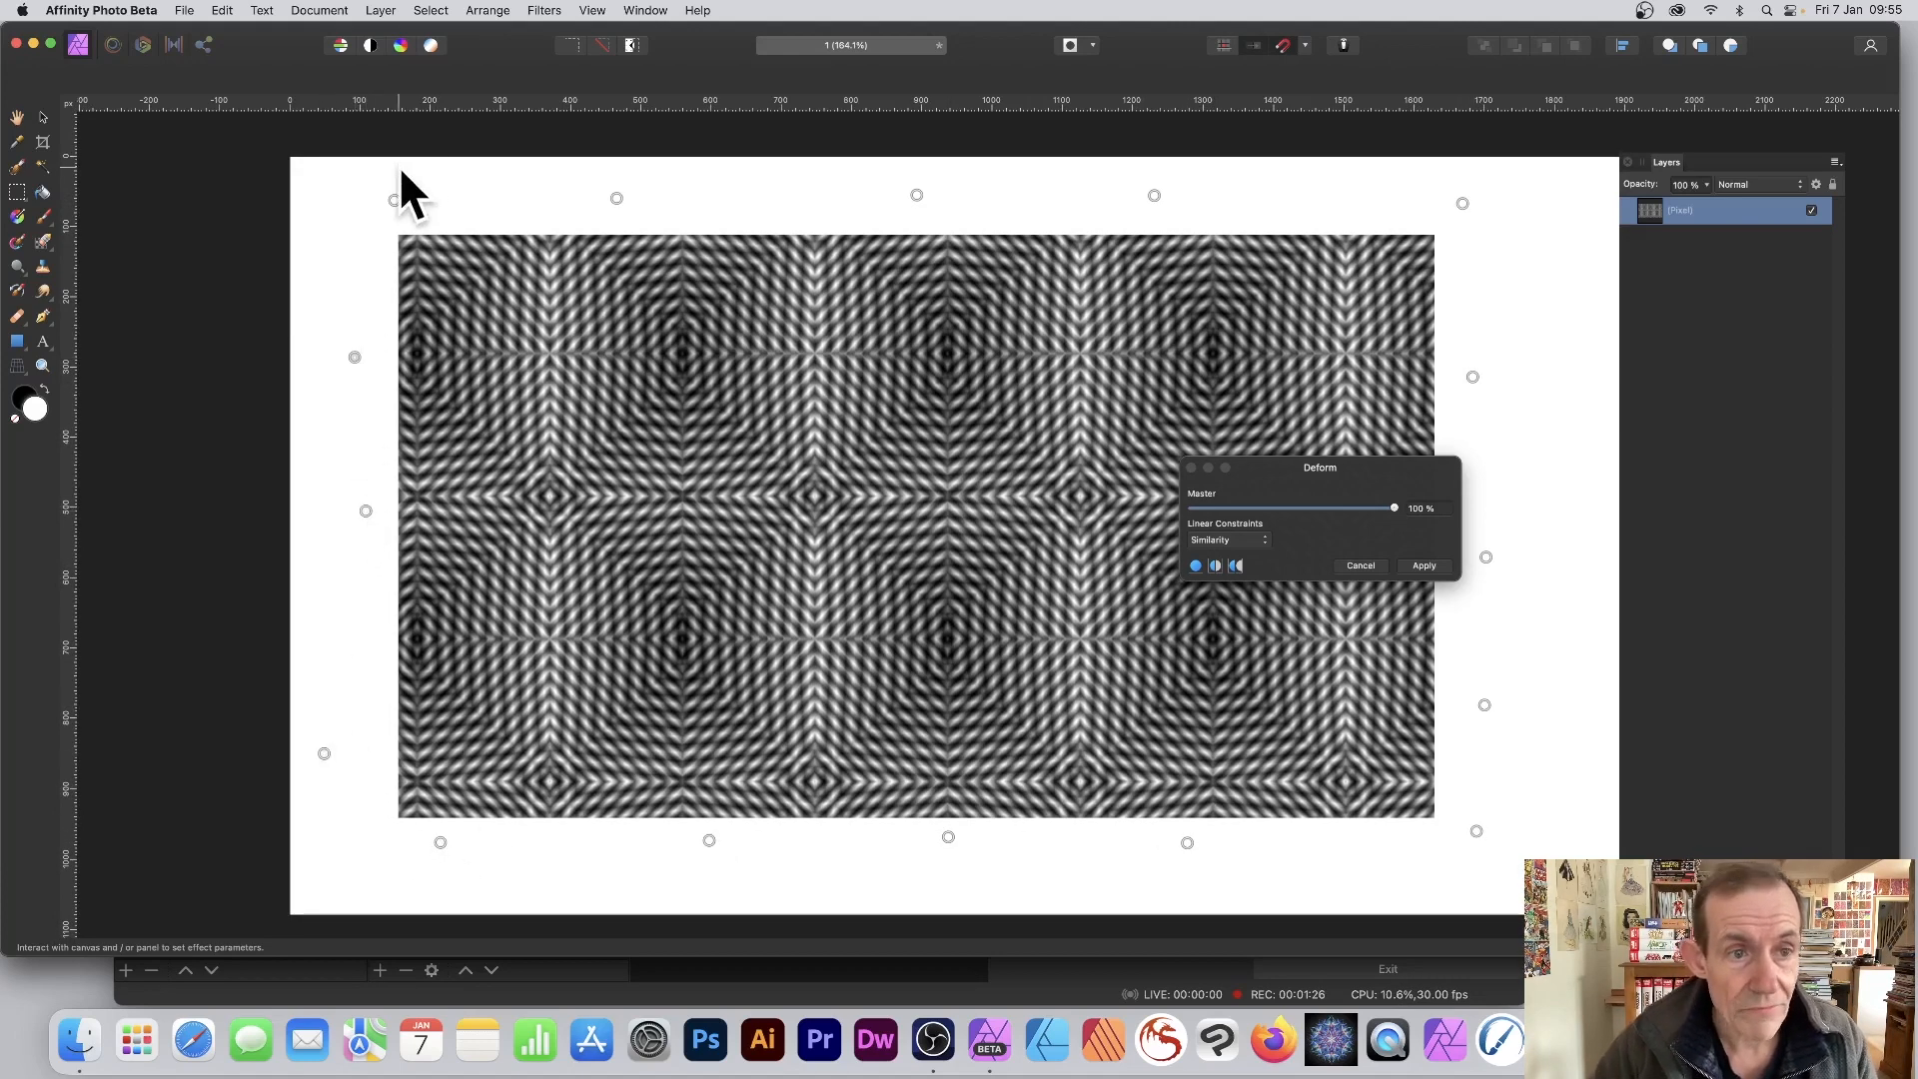
Step: Pull the upper-left, upper-middle and upper-right deform handles into the pattern and nudge the one between the last two slightly outward
drag(395, 200, 690, 458)
drag(916, 196, 963, 422)
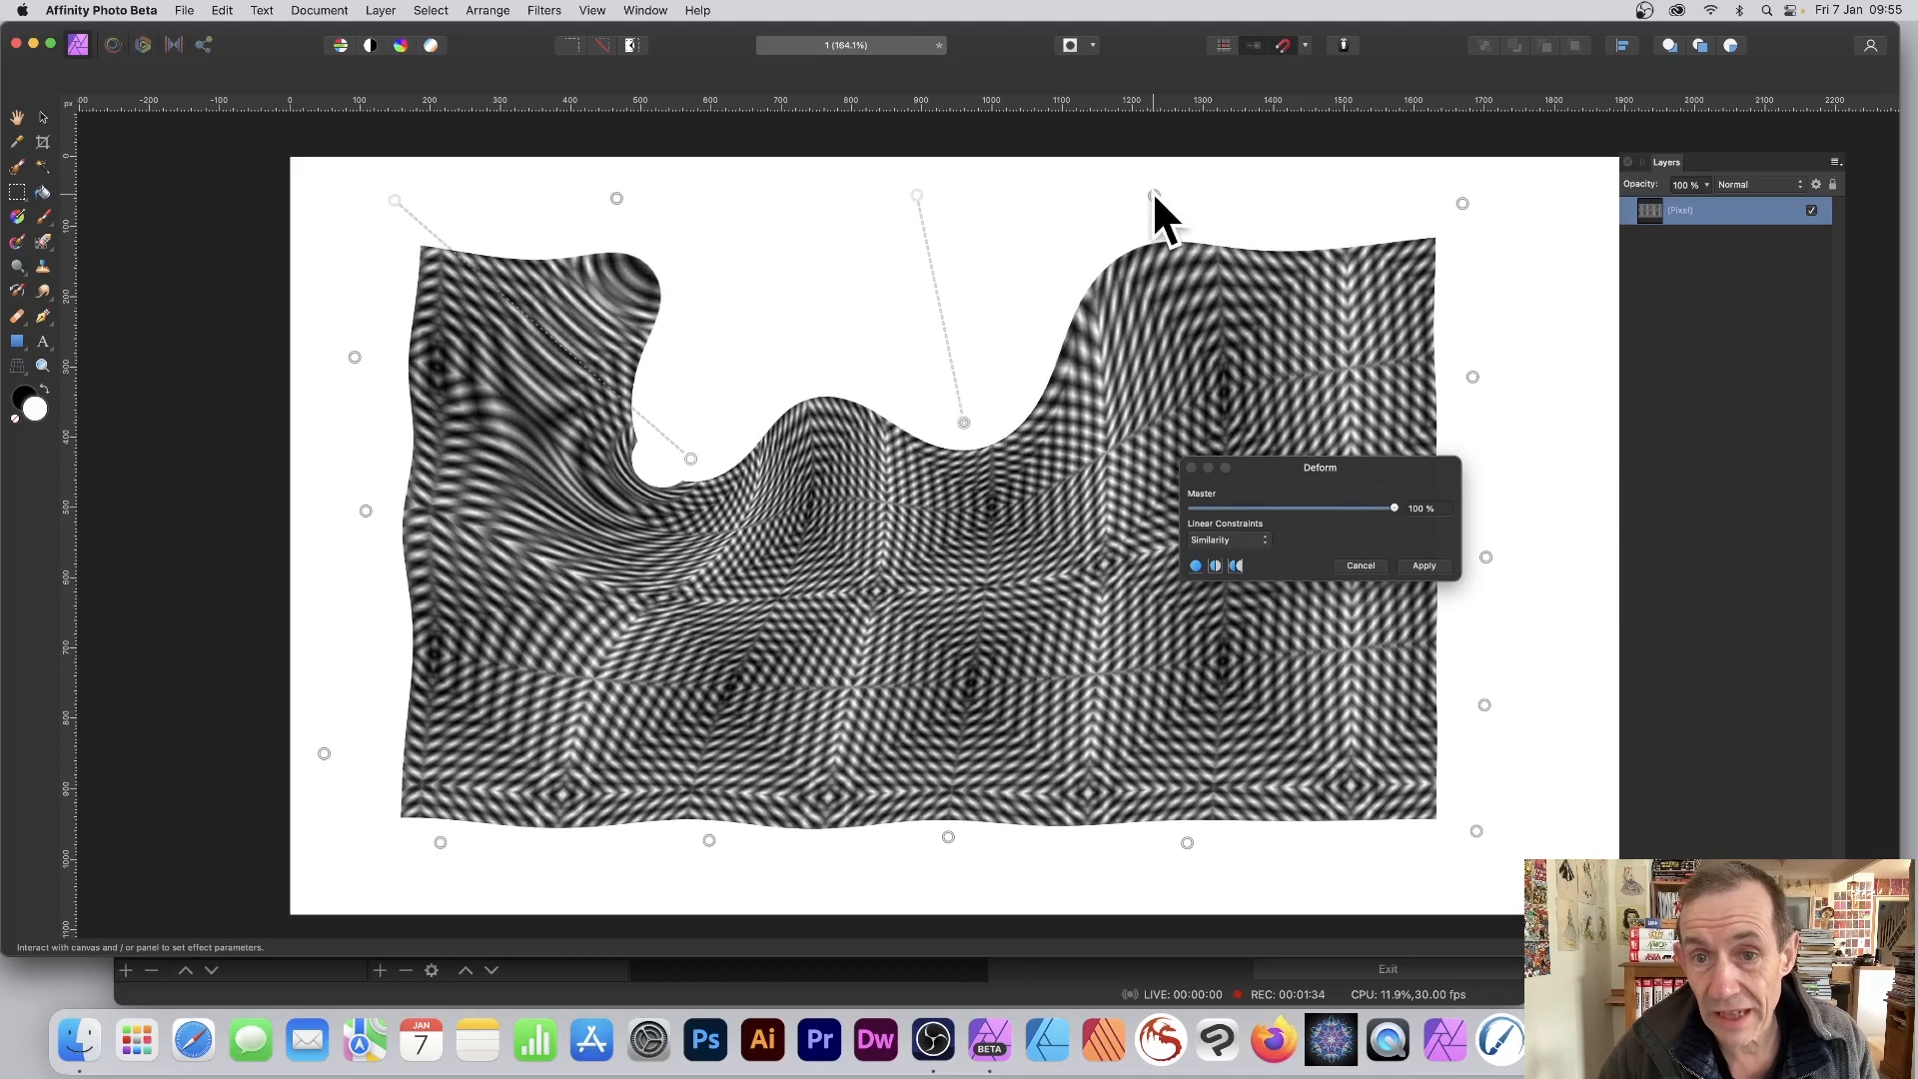
drag(1152, 196, 1115, 181)
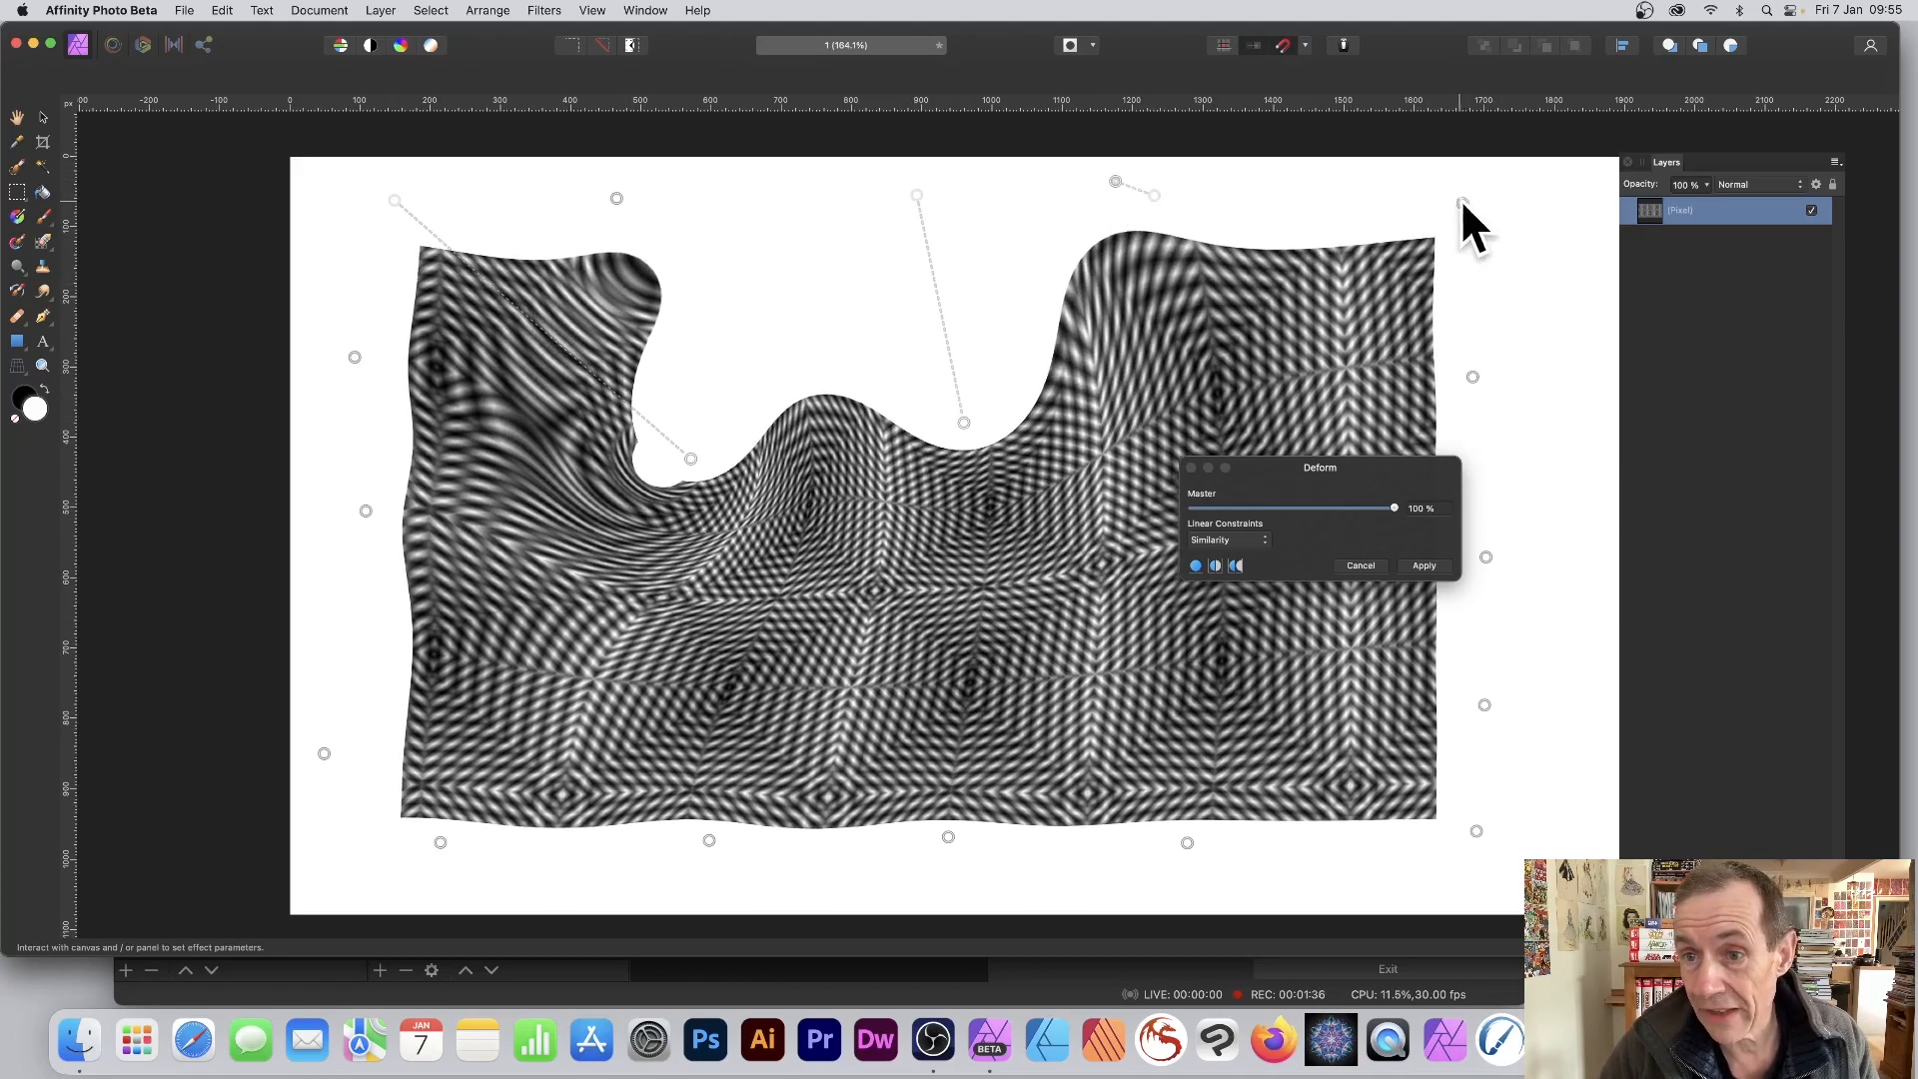
drag(1460, 200, 1308, 363)
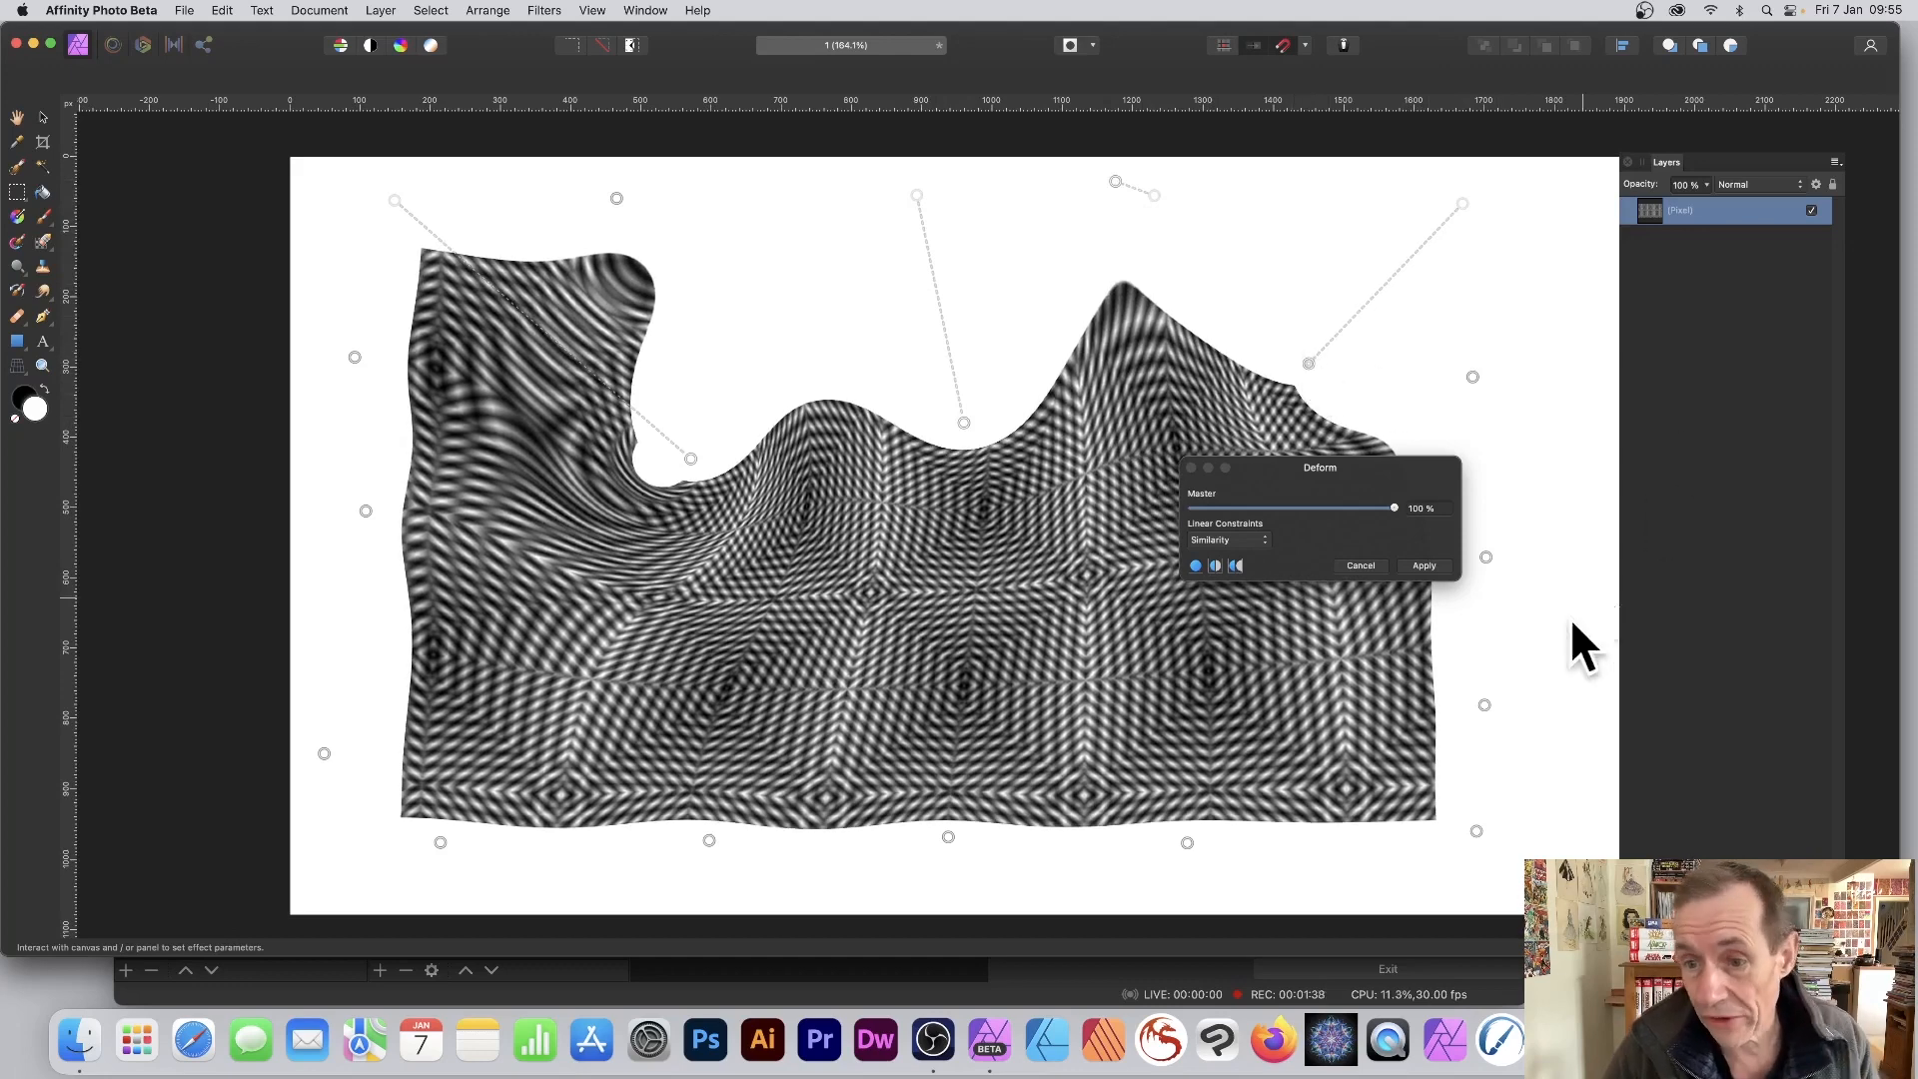
Step: Pull the middle right-side and lower-right corner deform handles inward to bend the pattern's right edge
drag(1484, 557, 1313, 642)
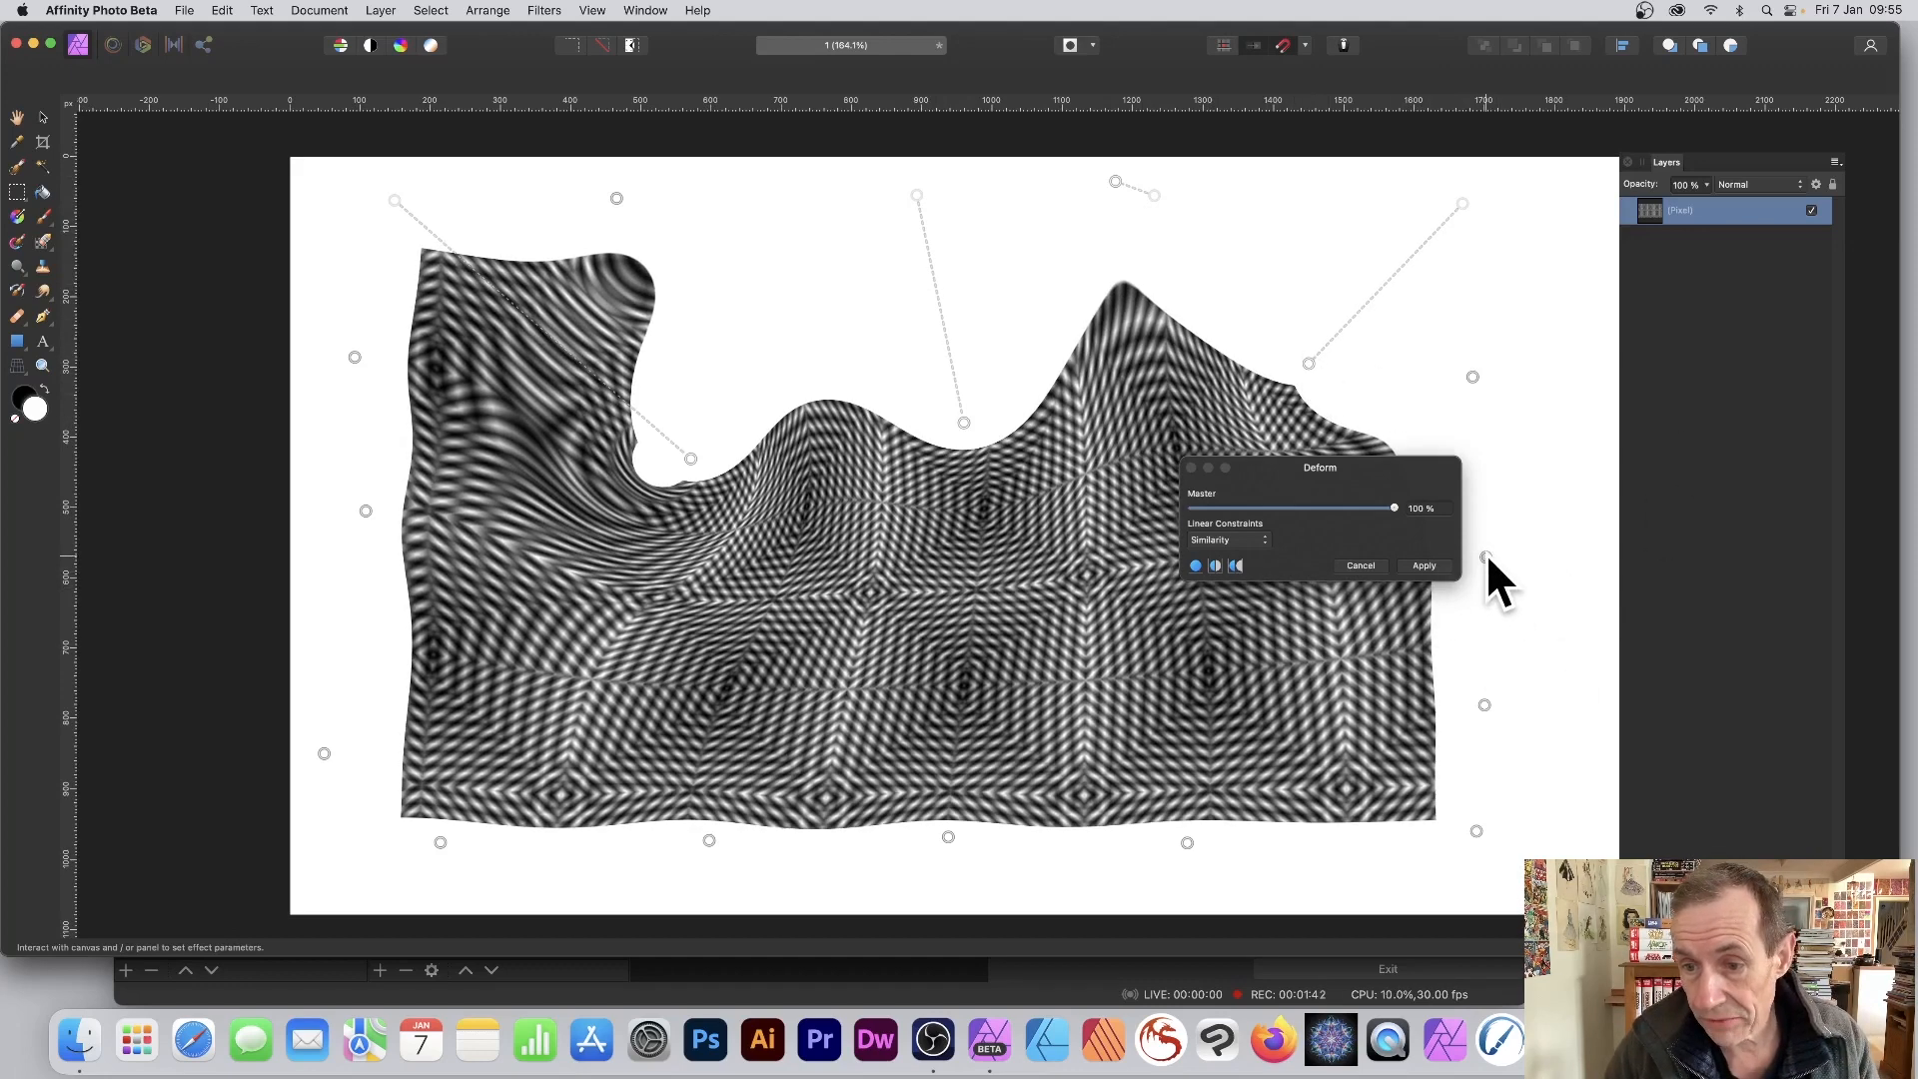
drag(1484, 556, 1178, 622)
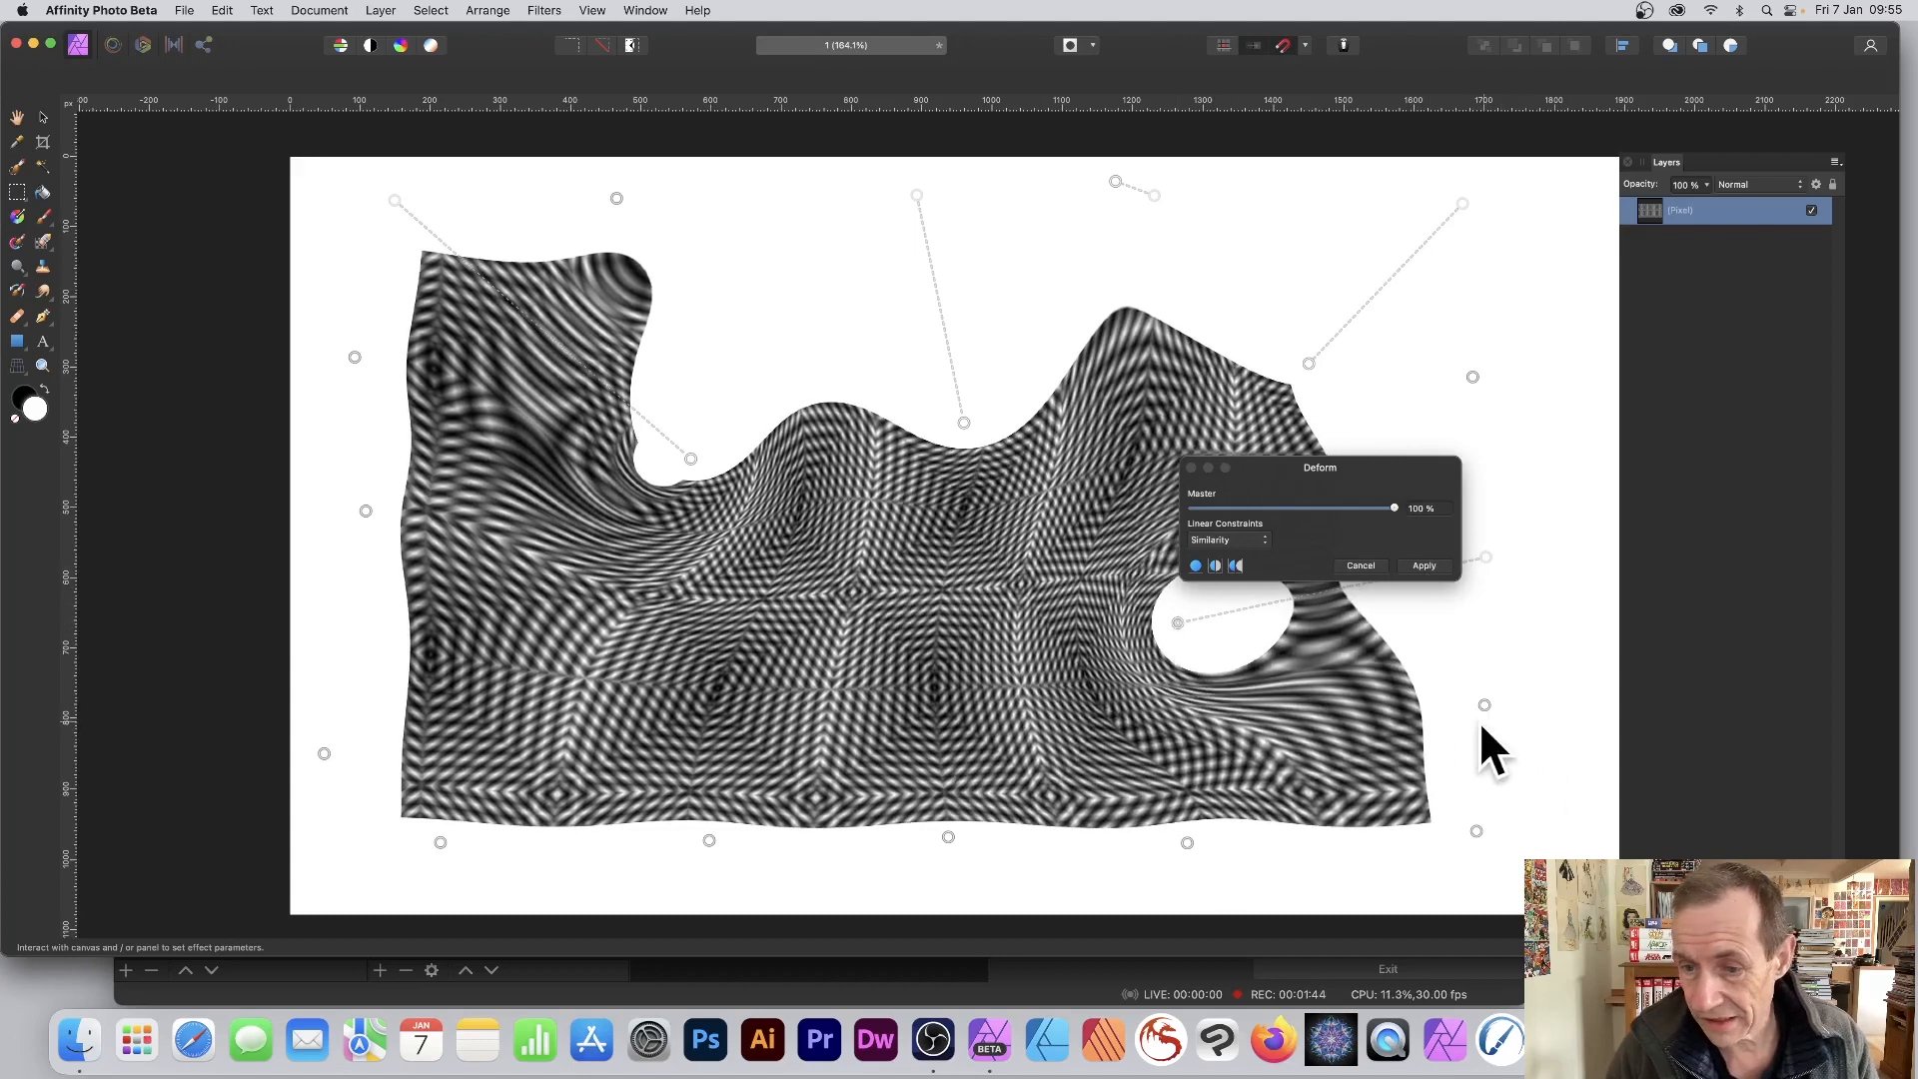
drag(1475, 828, 1270, 746)
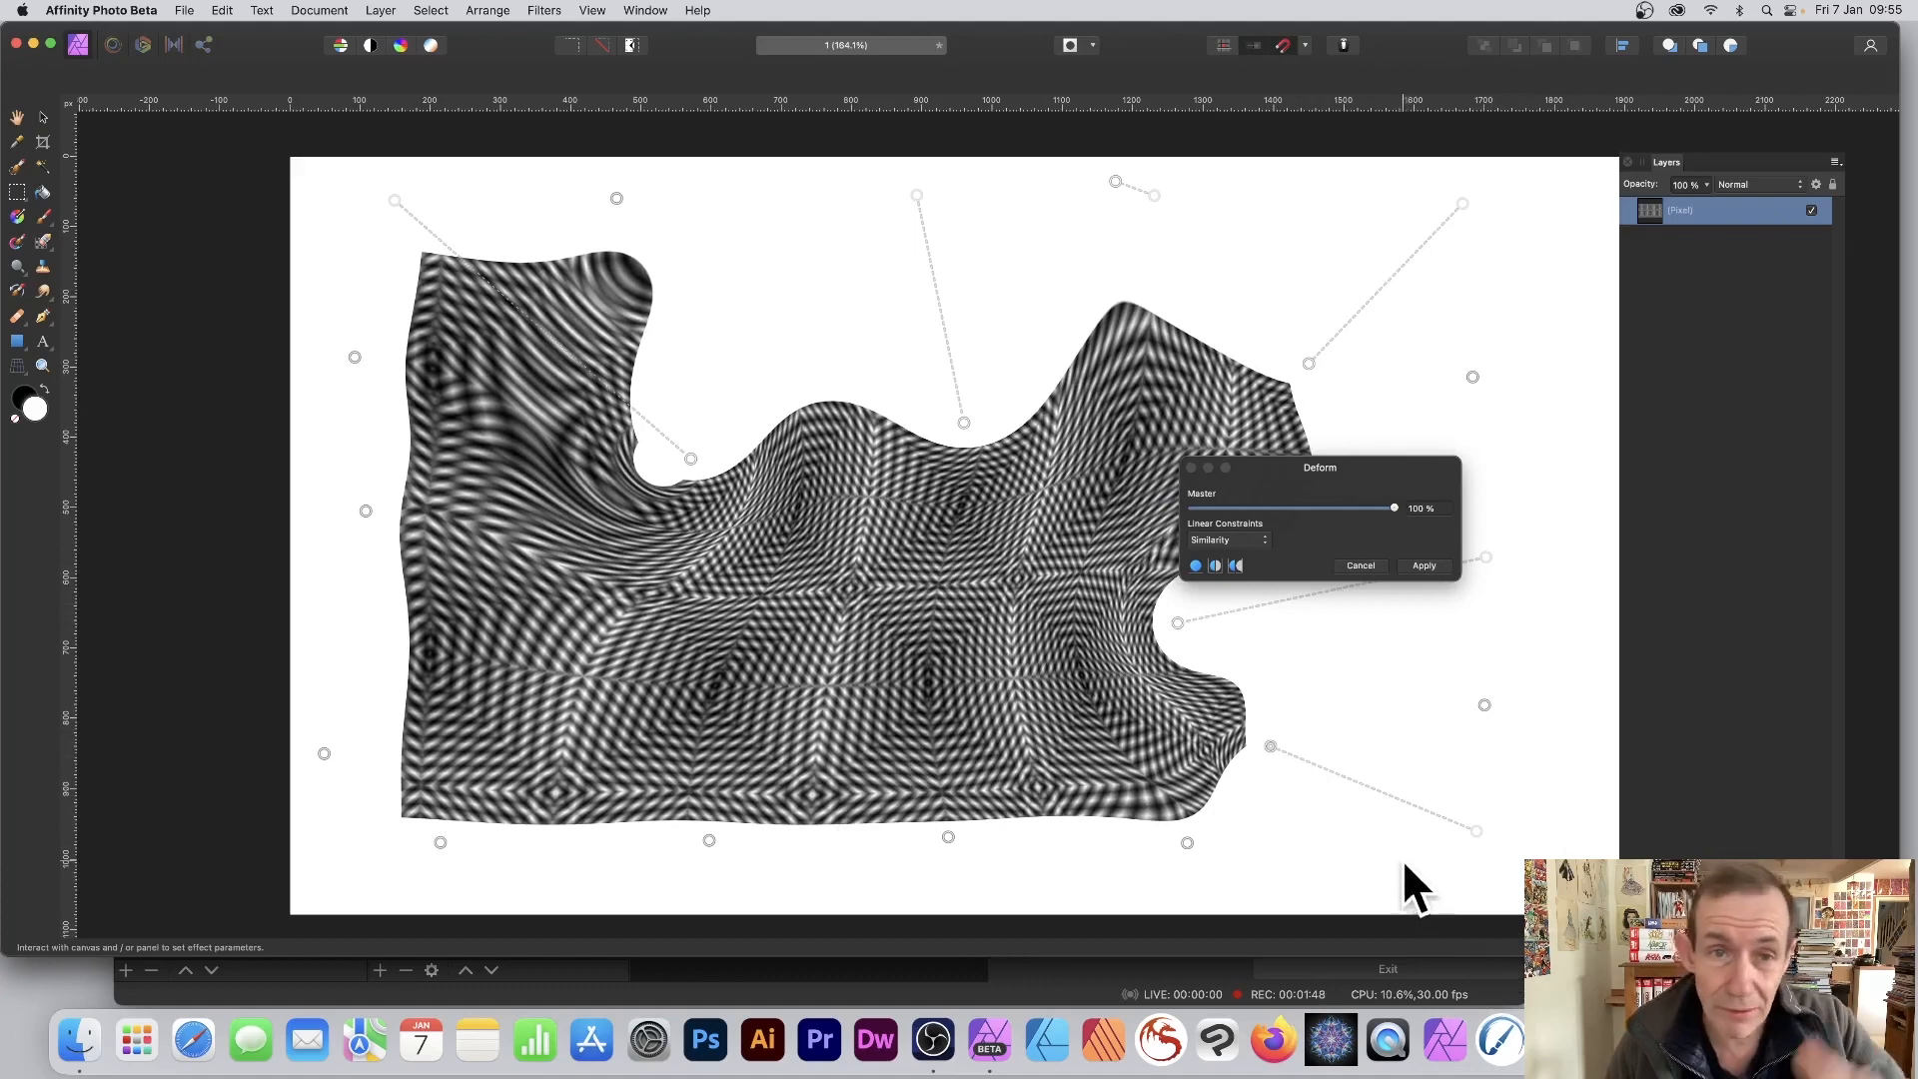
Step: Pull two middle handles below the pattern deep up into it and the lower left-side handle inward
scroll(1073, 765, up, 1)
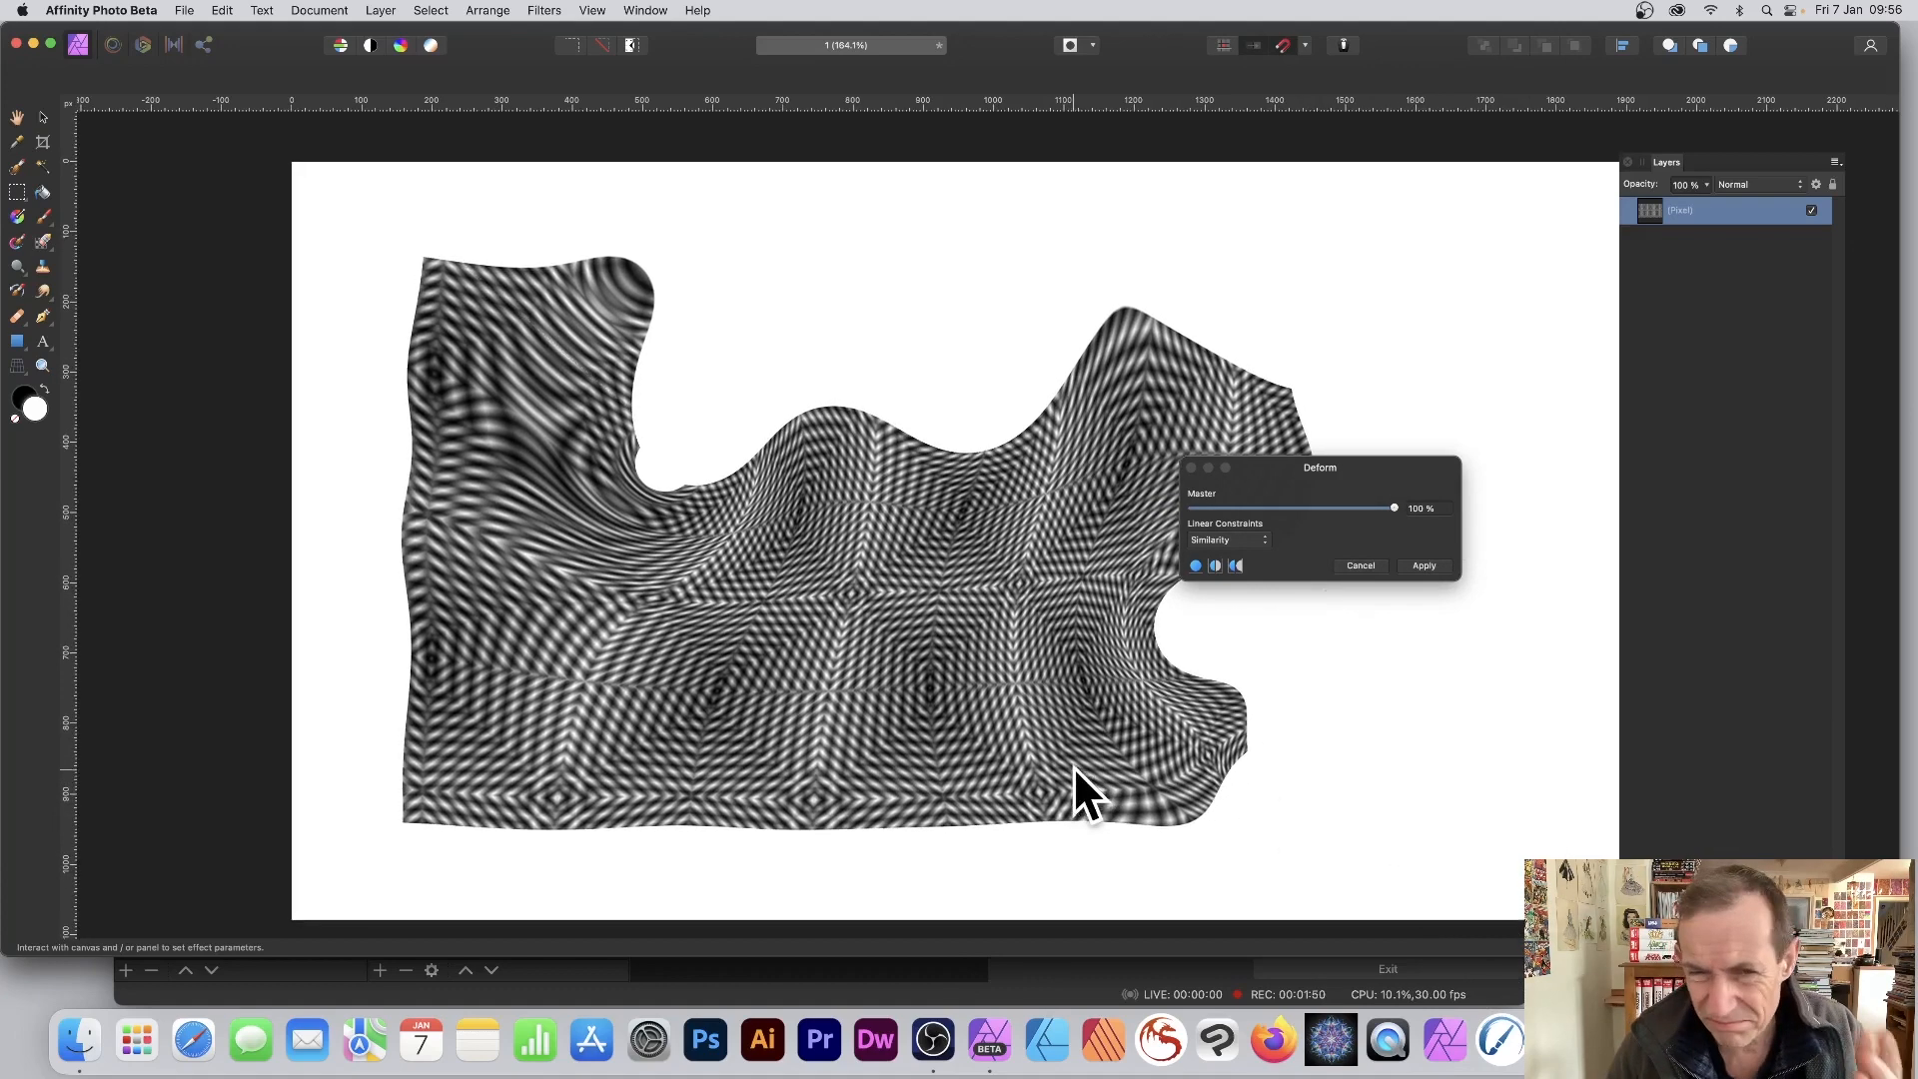
drag(949, 831, 1053, 554)
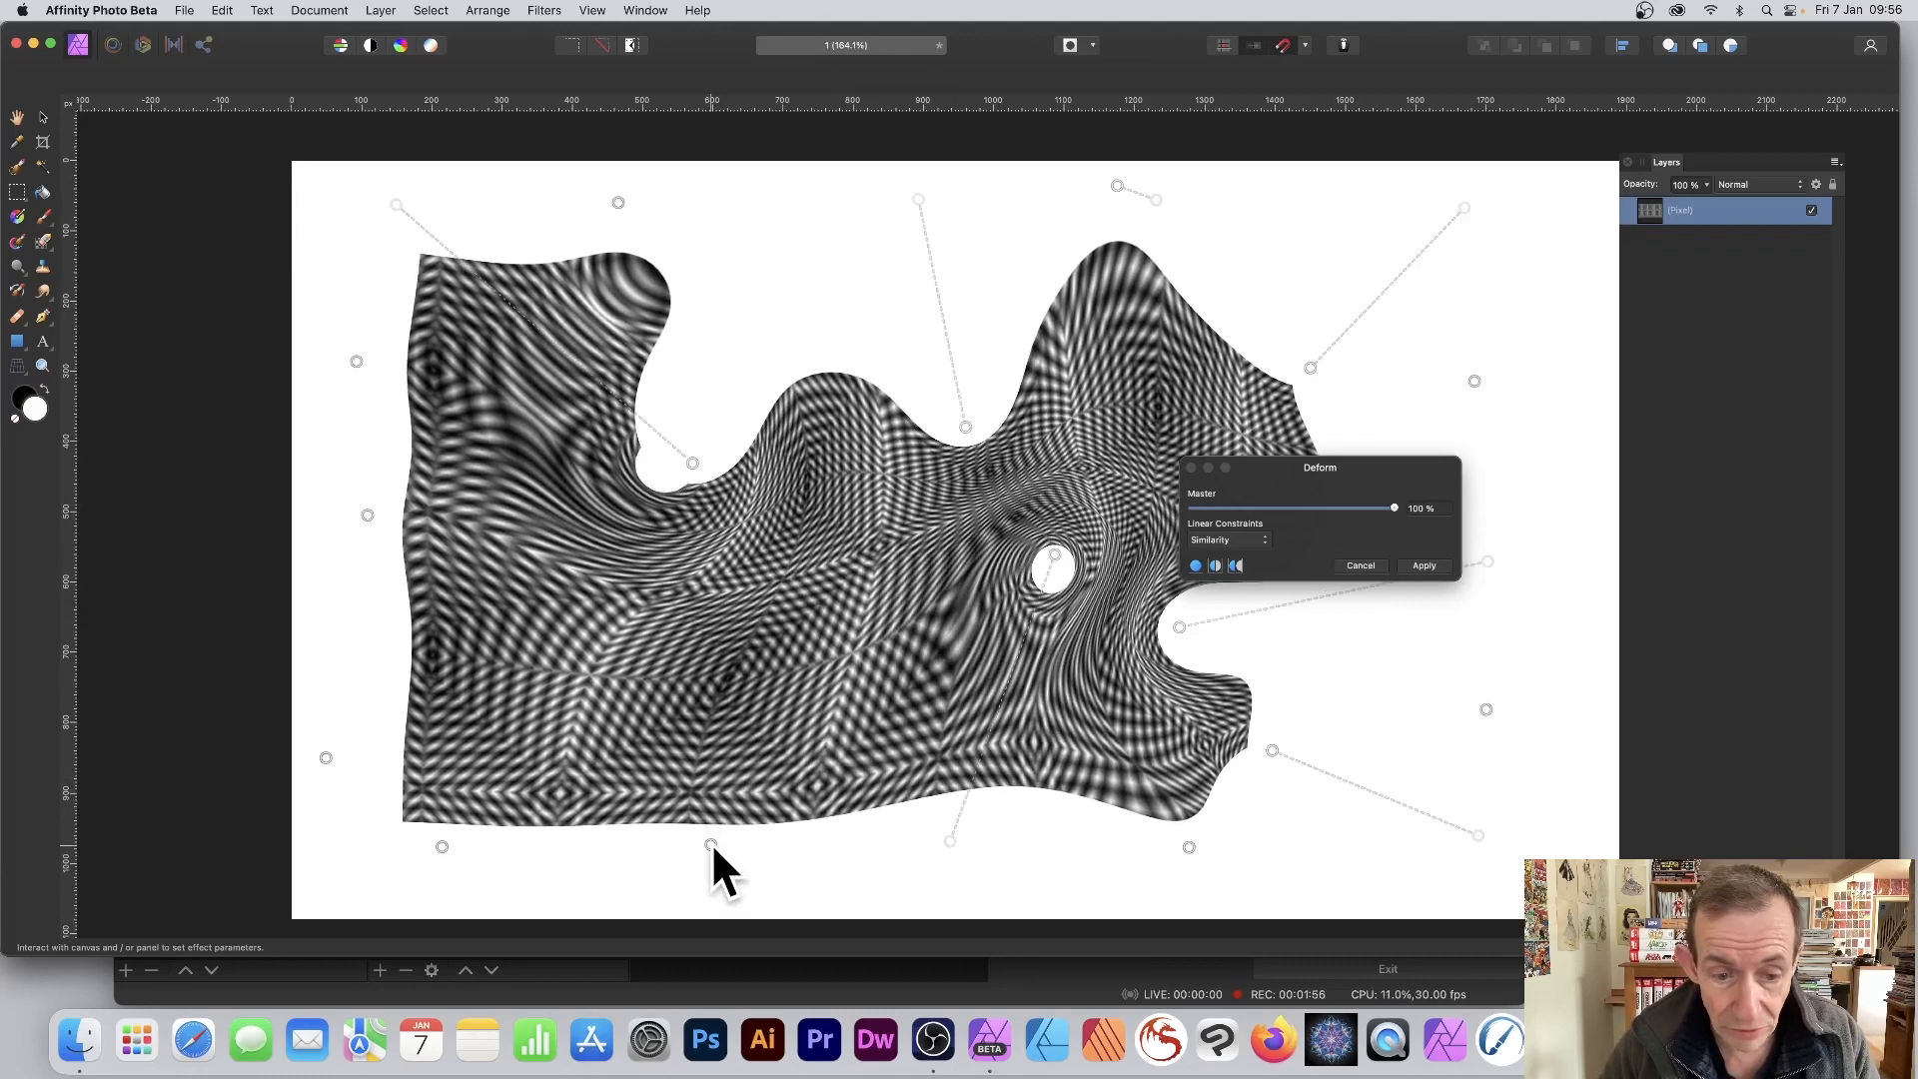
drag(711, 842, 859, 542)
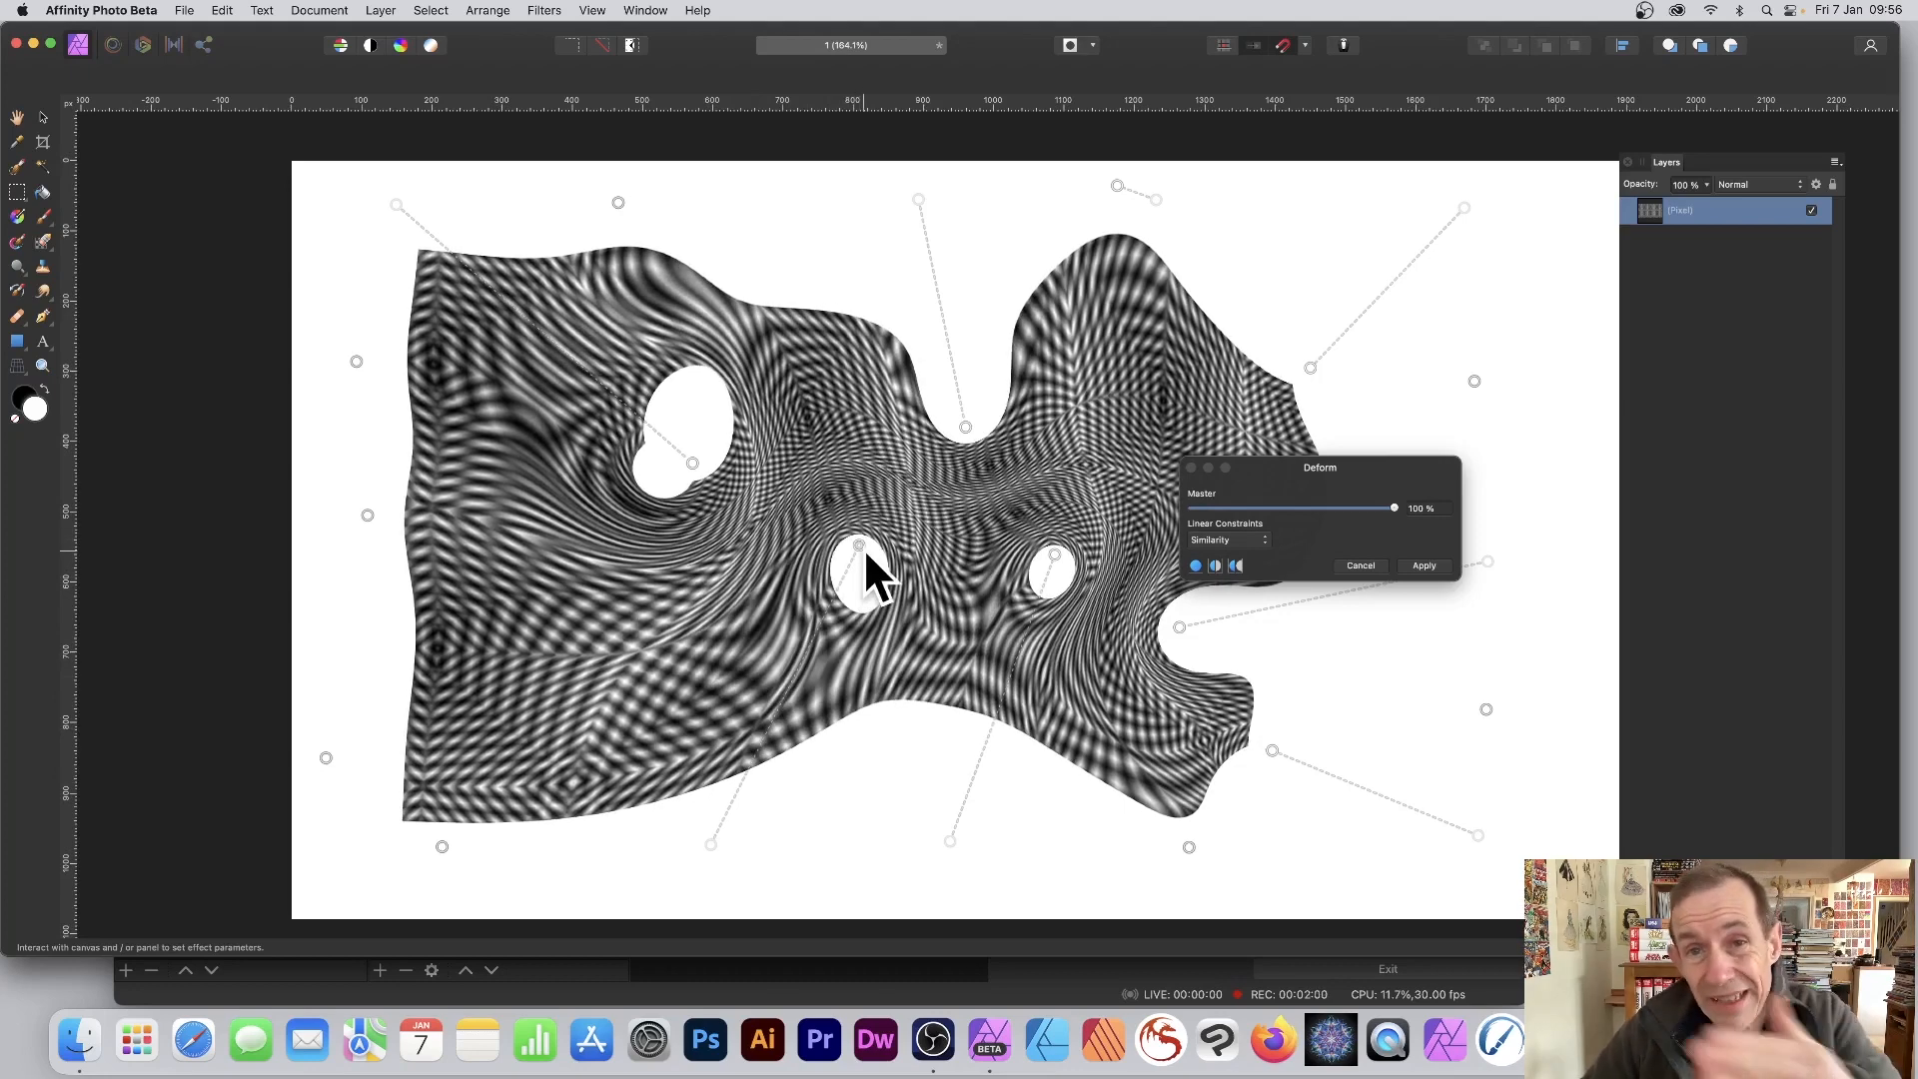
drag(859, 544, 798, 579)
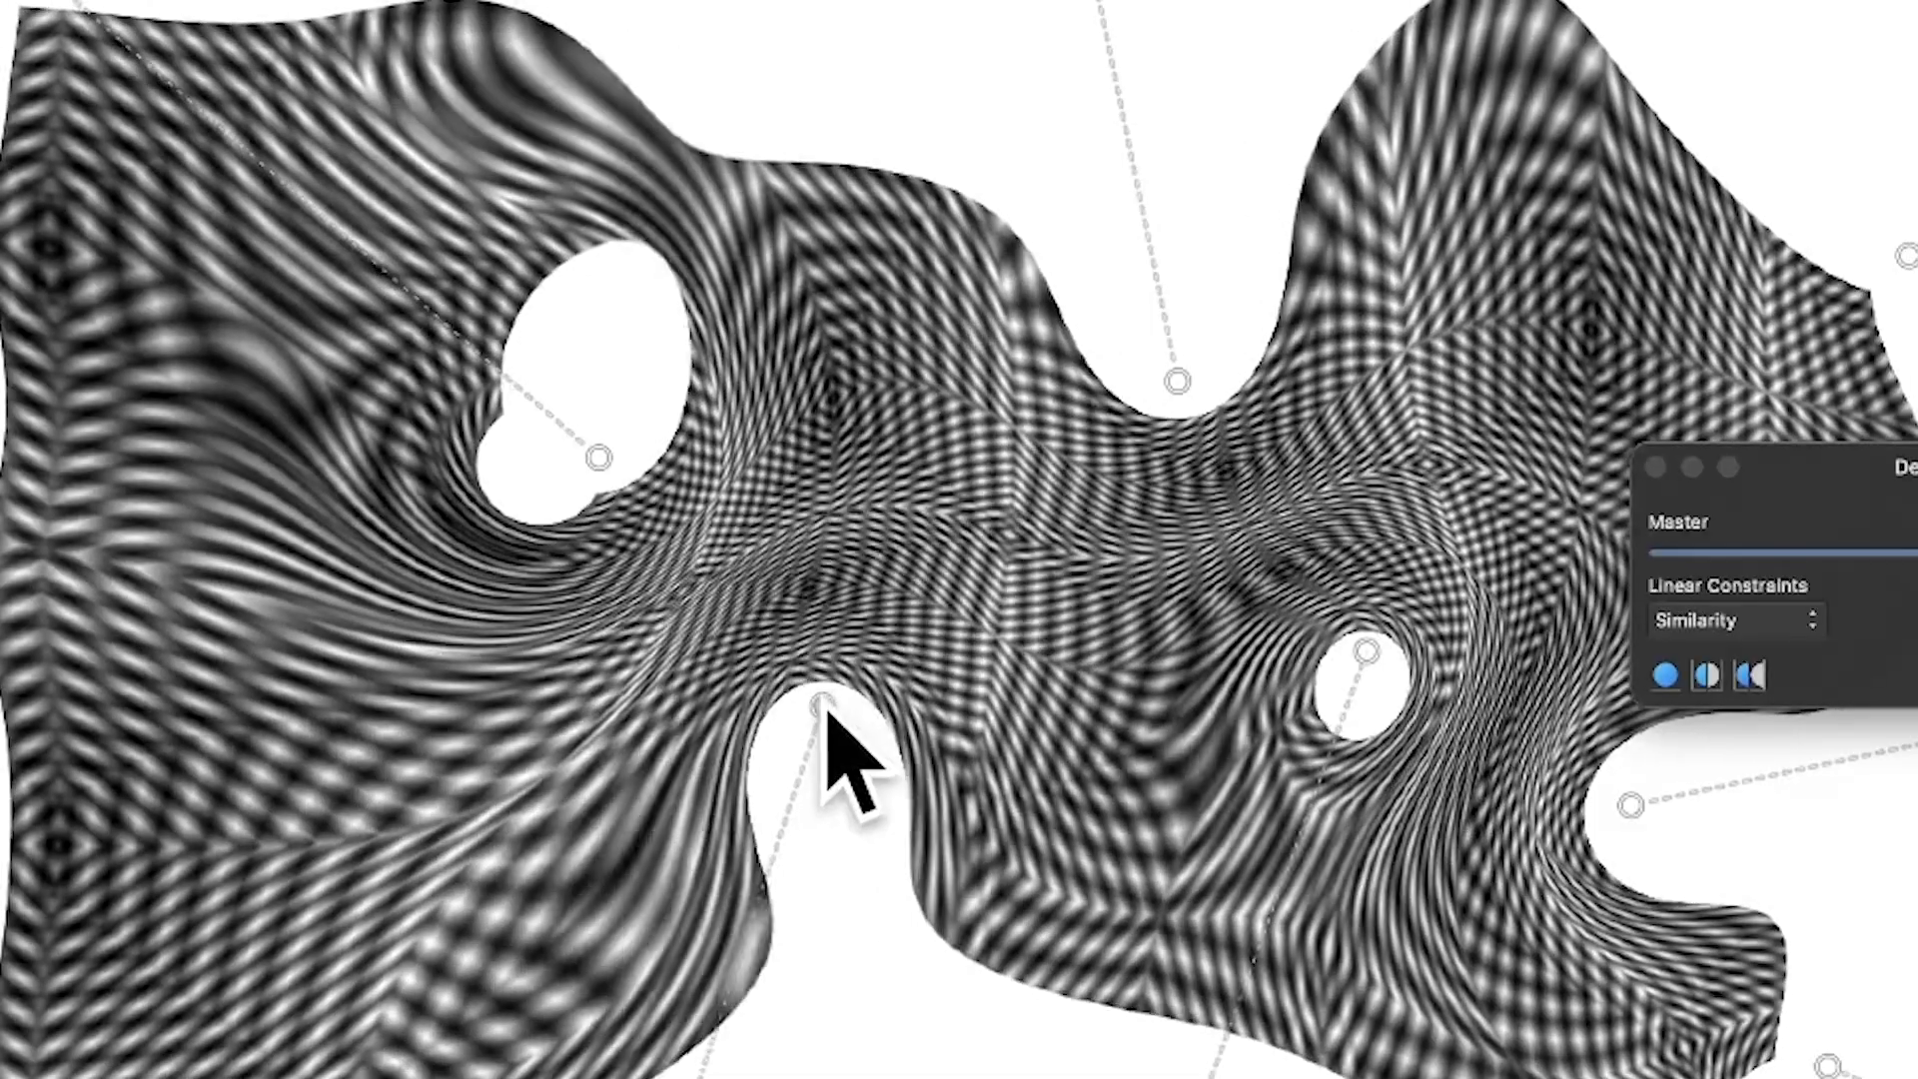
drag(824, 705, 817, 711)
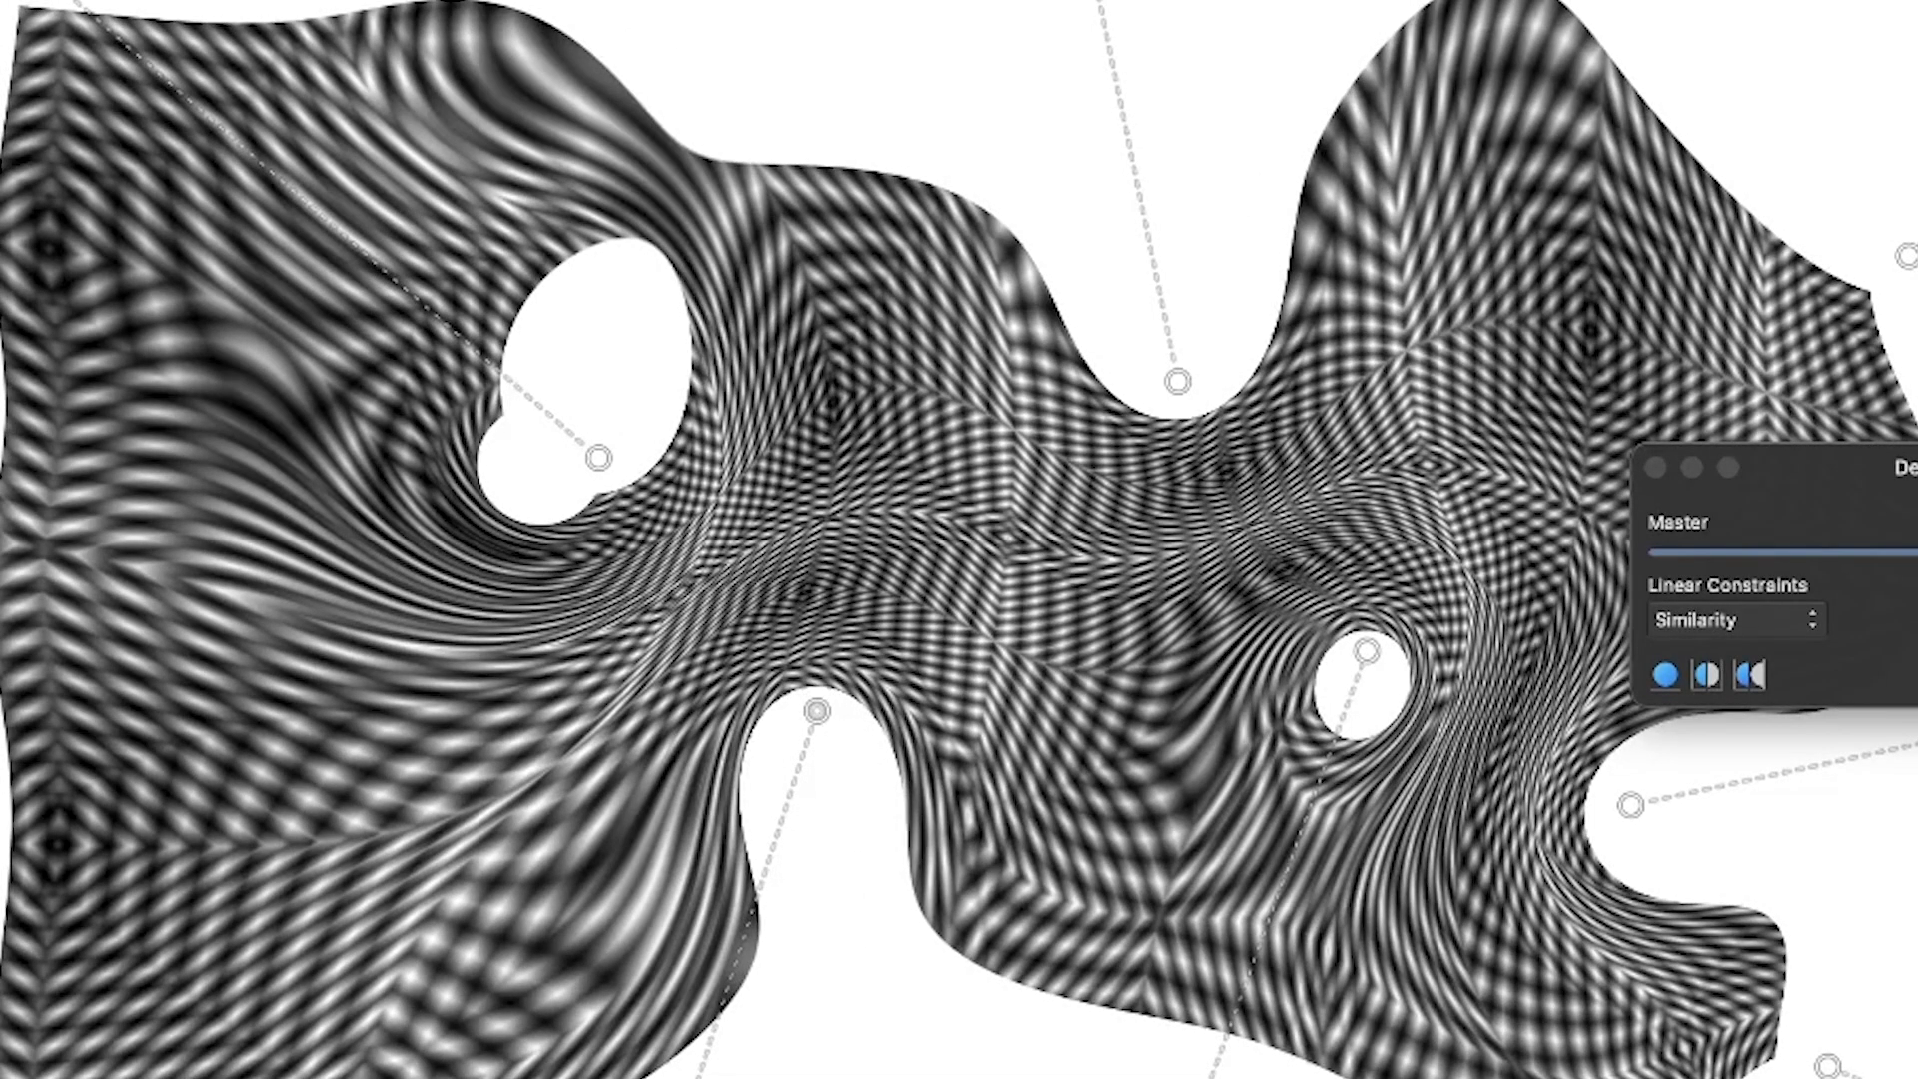
drag(150, 989, 392, 686)
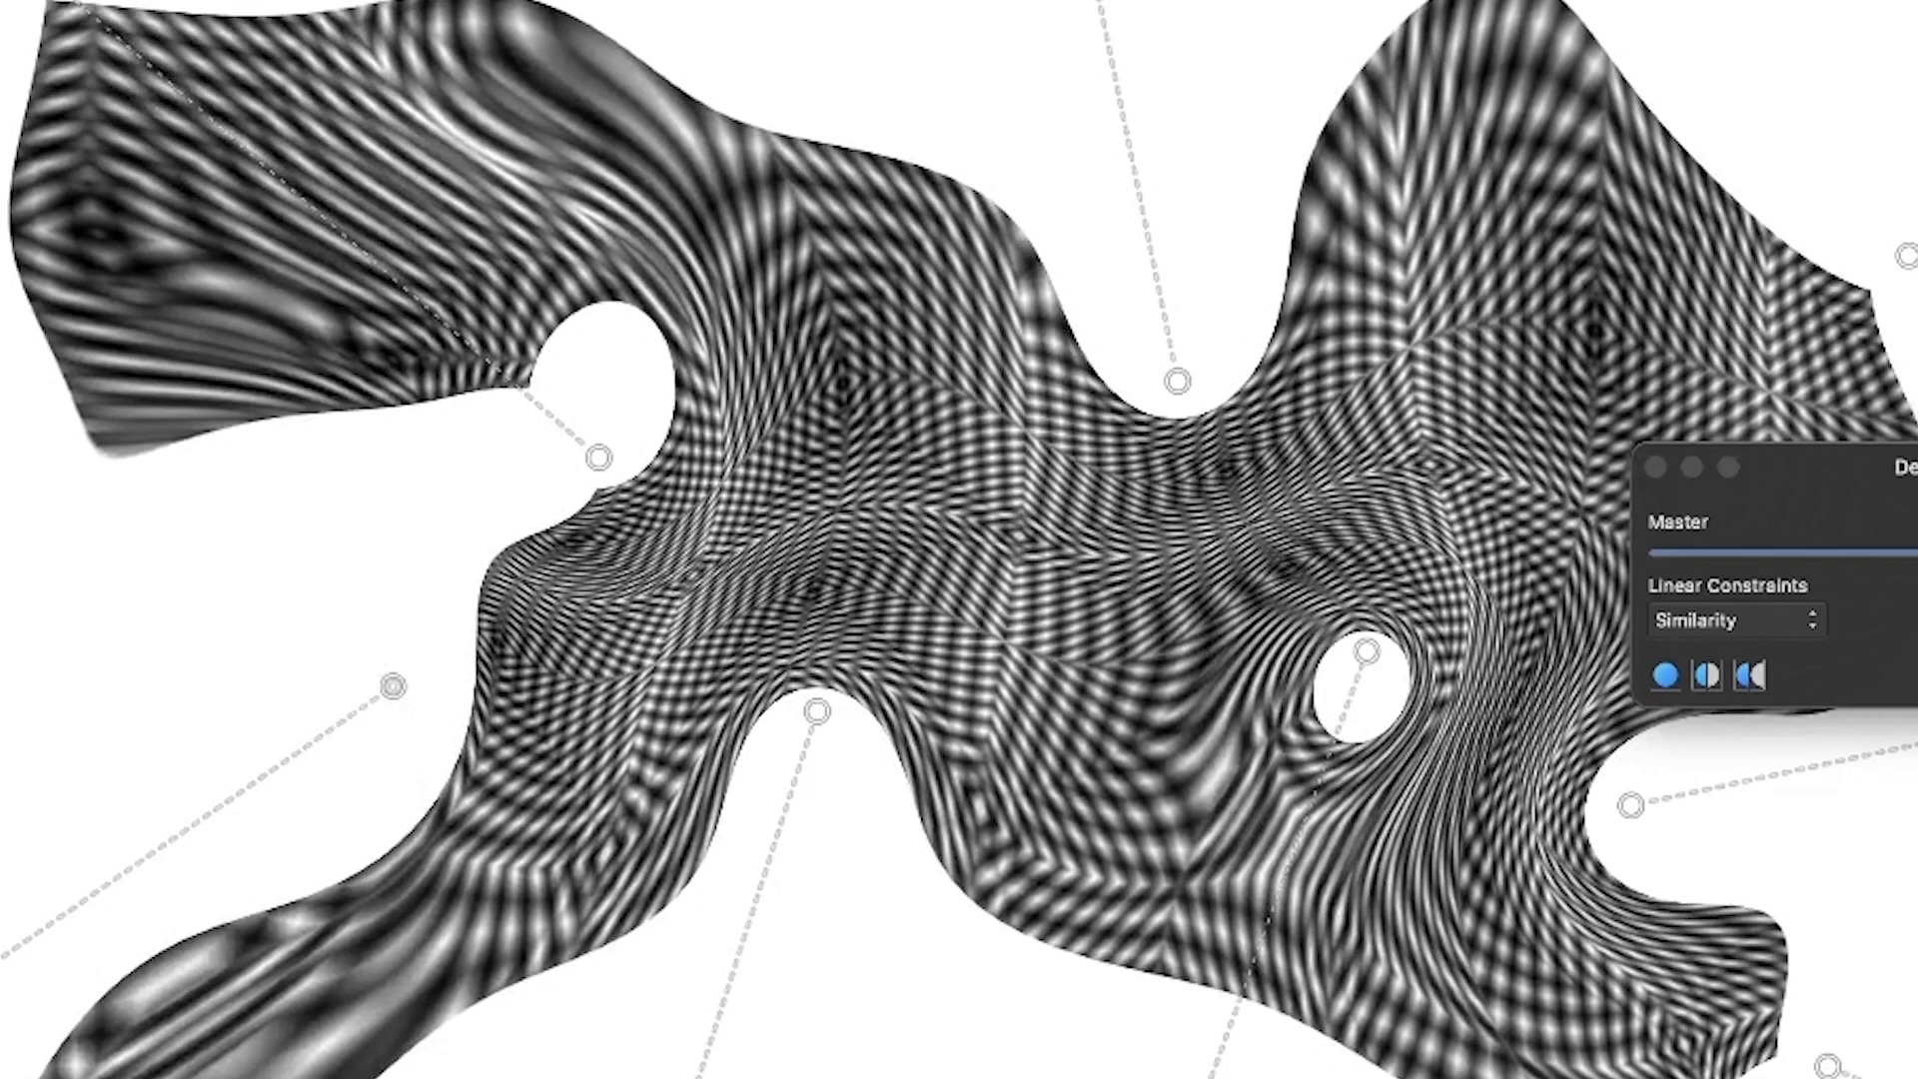
scroll(1164, 486, left, 1)
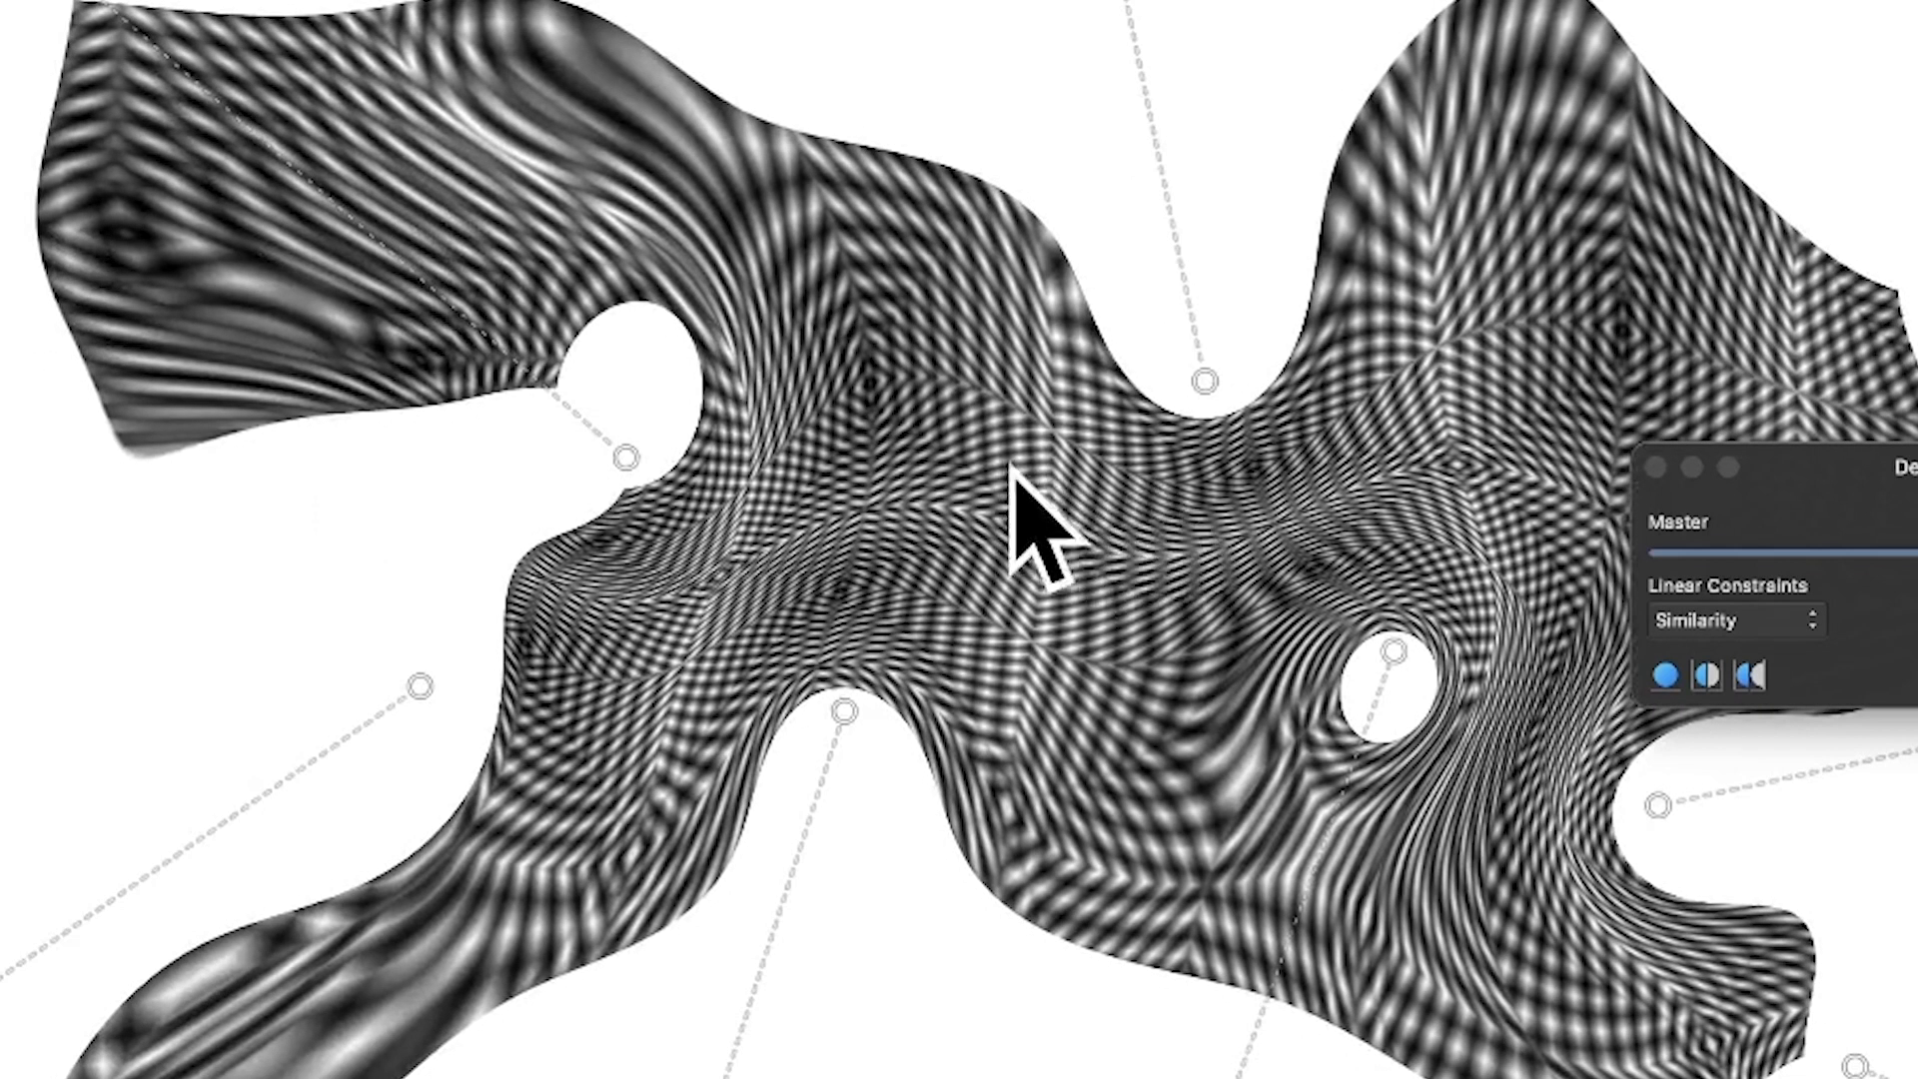
Step: Add four deform handles inside the pattern and pull them upper-left, lower-left, up and into the centre to swirl its interior
drag(1011, 469, 808, 318)
click(1143, 675)
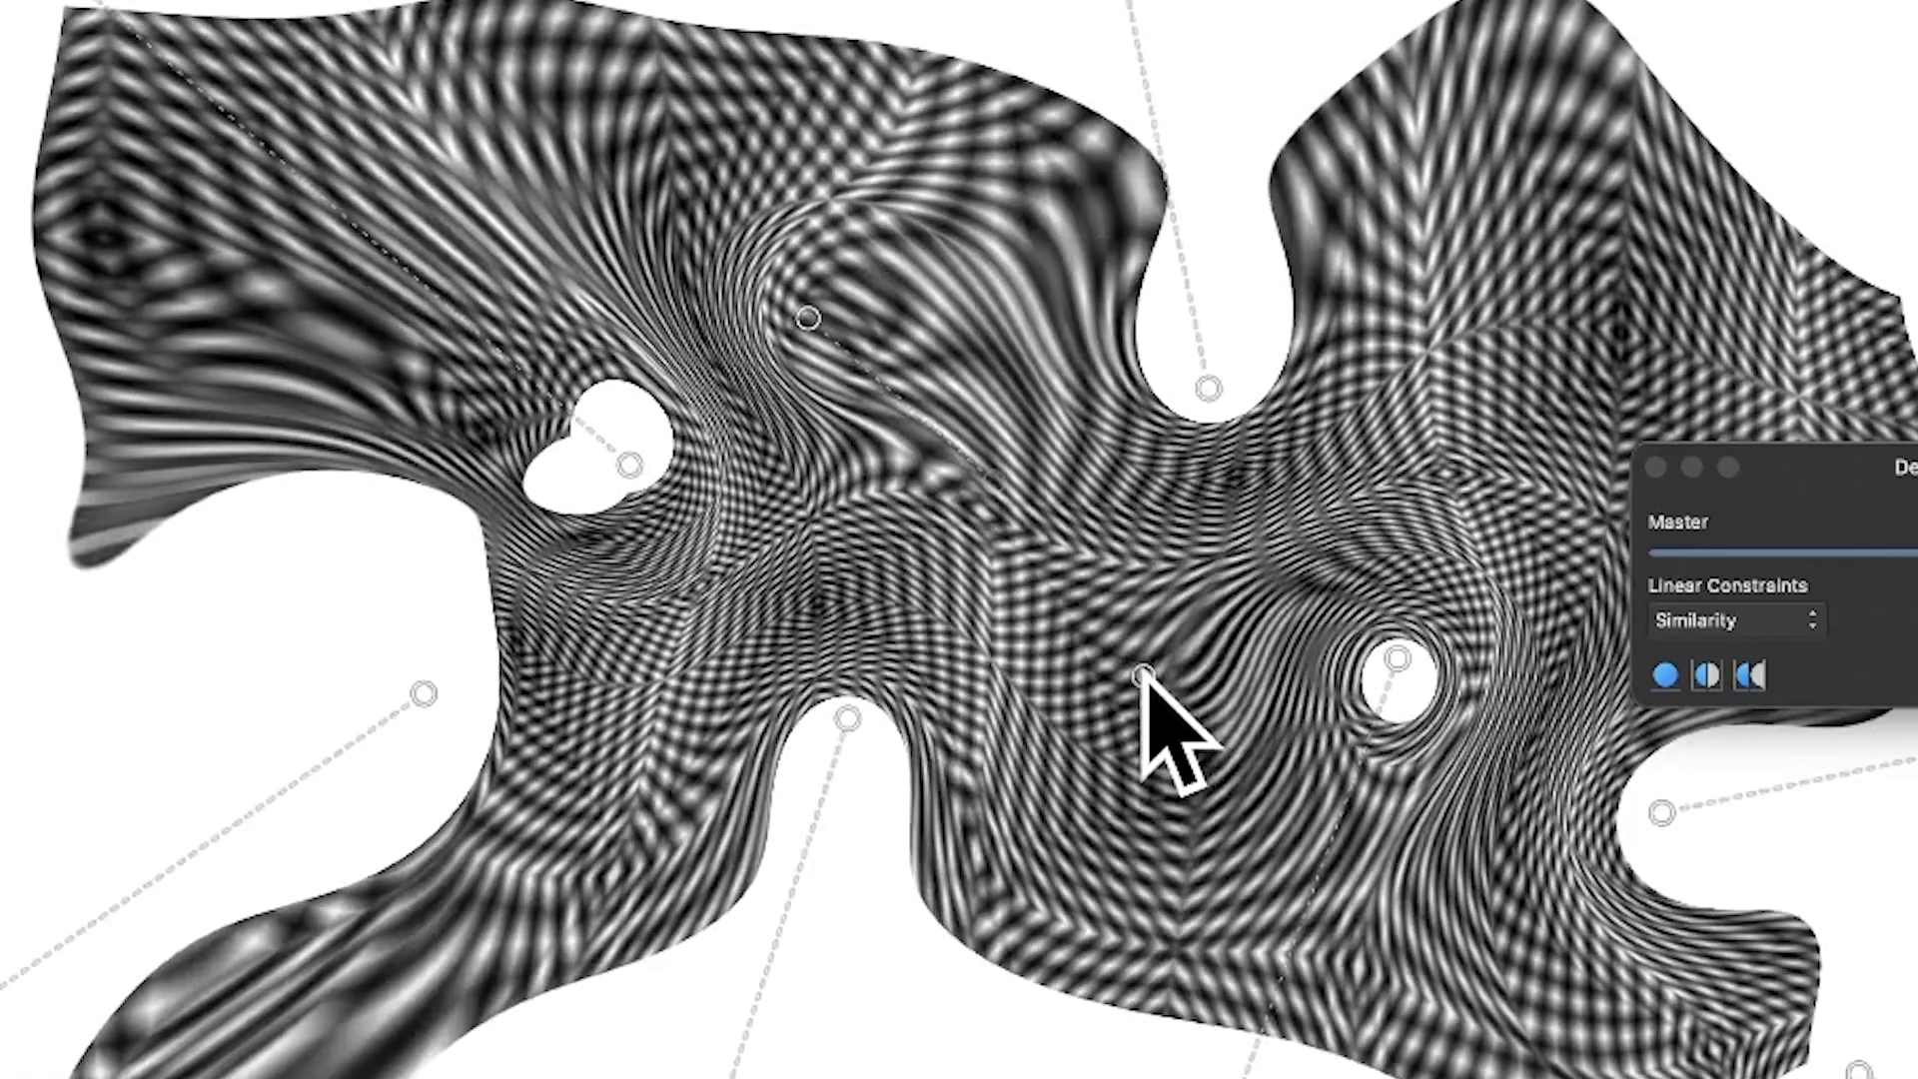
drag(1143, 673, 801, 846)
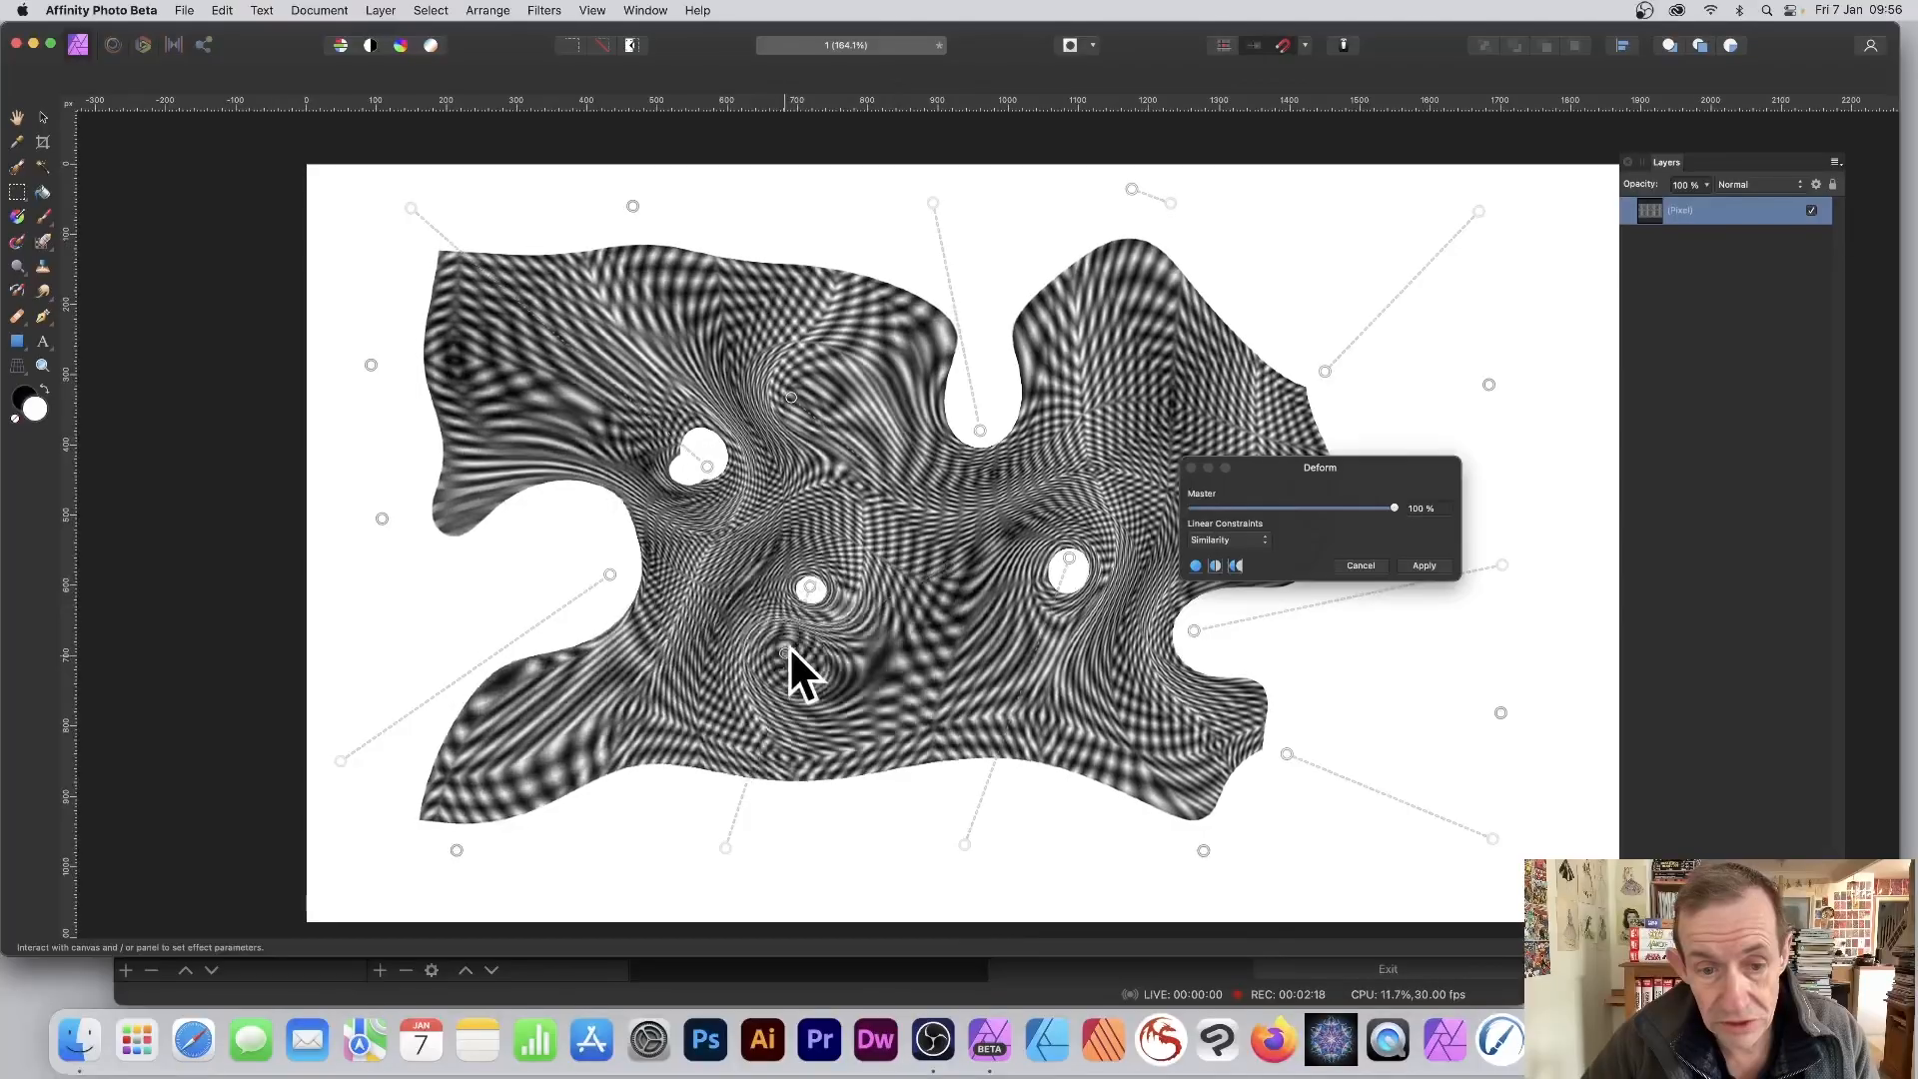
drag(789, 645, 783, 468)
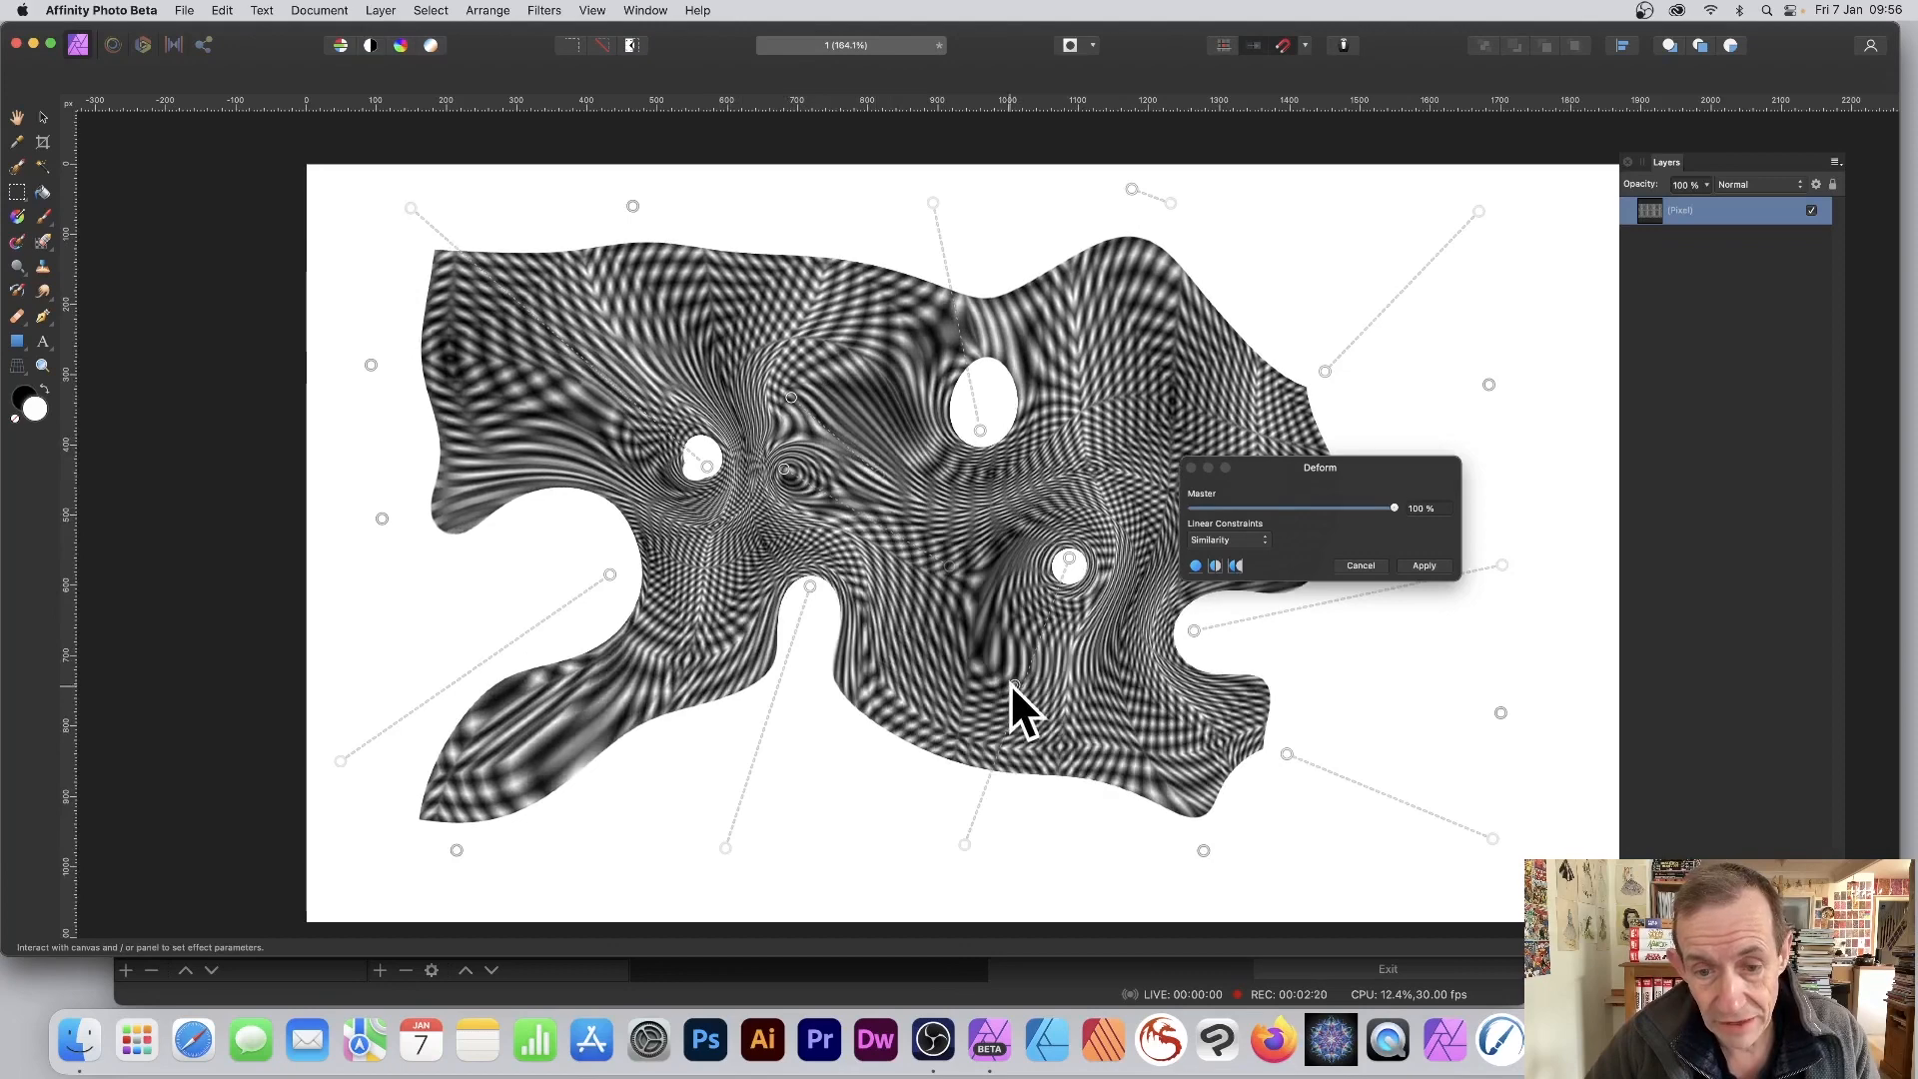
drag(1012, 683, 897, 496)
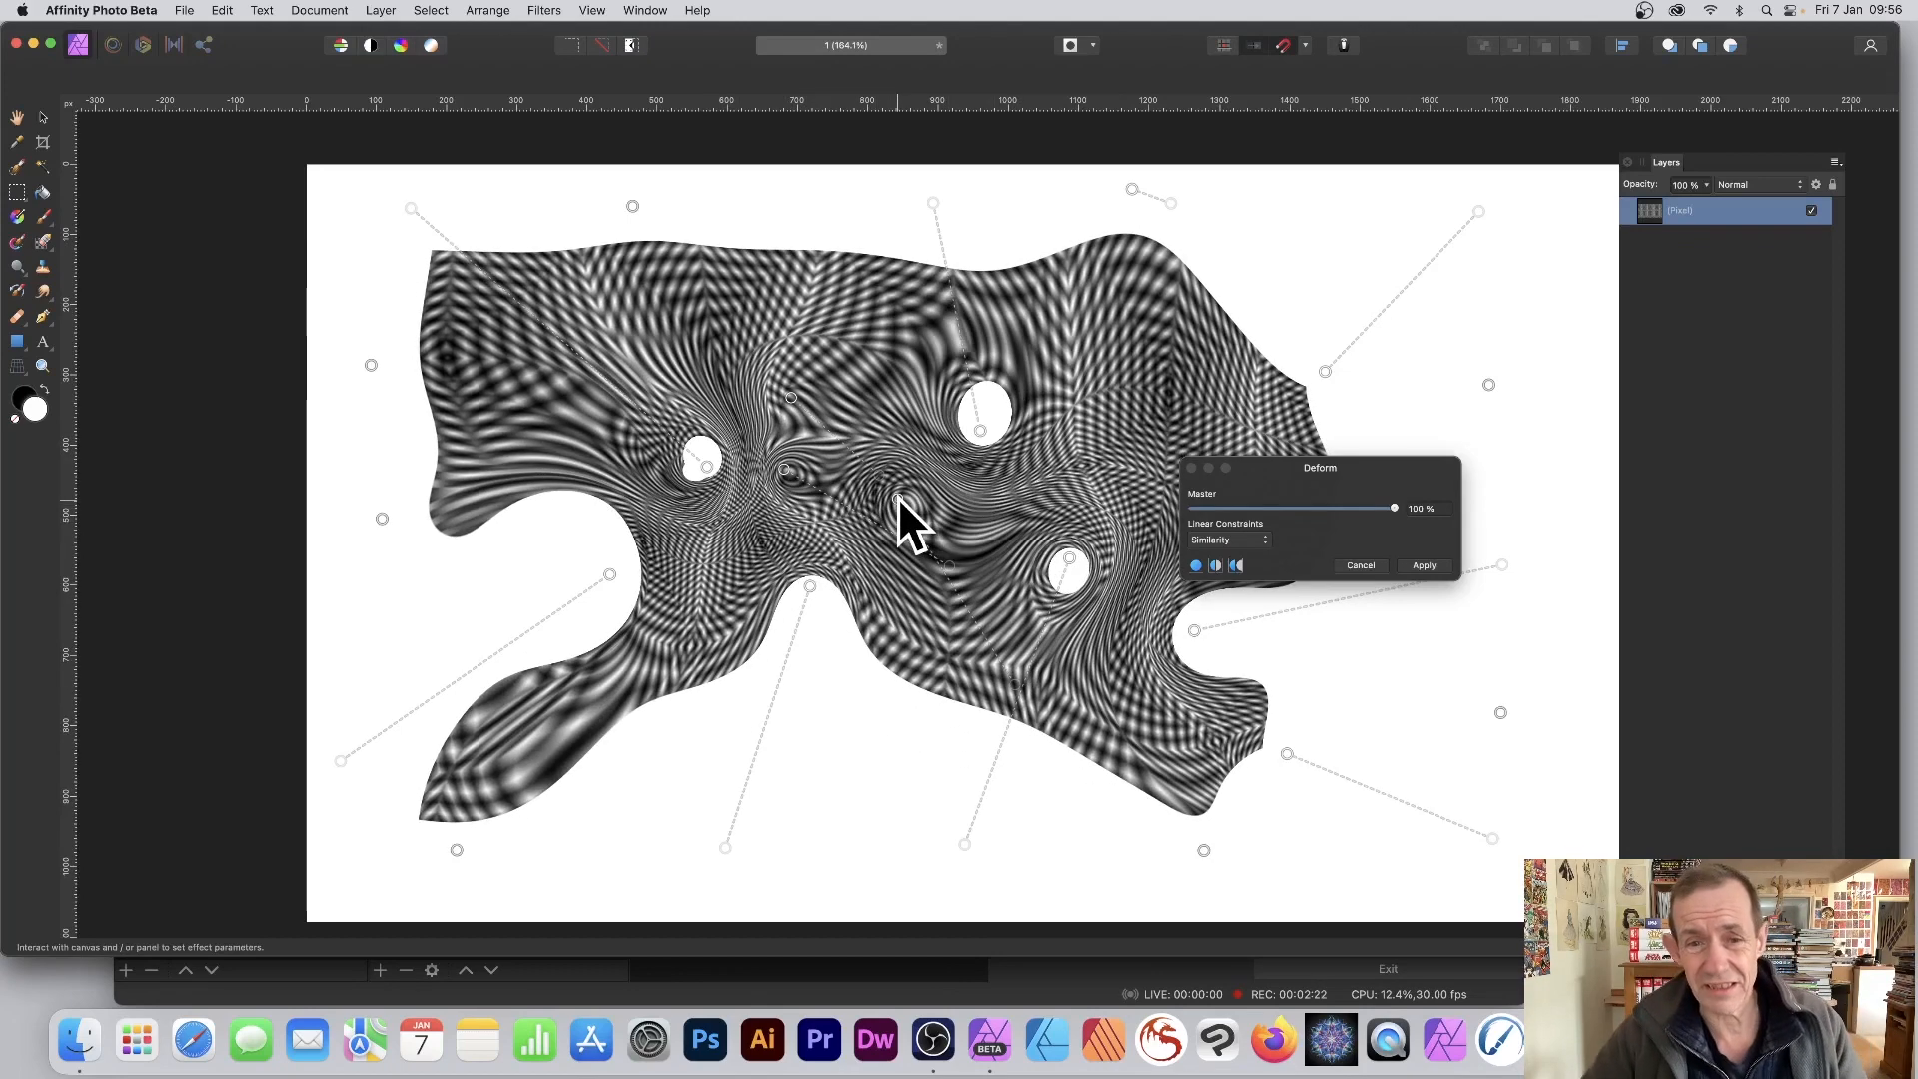
Step: Pull more deform handles down around the notch in the pattern's upper-middle edge and apply the Deform filter
scroll(959, 413, down, 1)
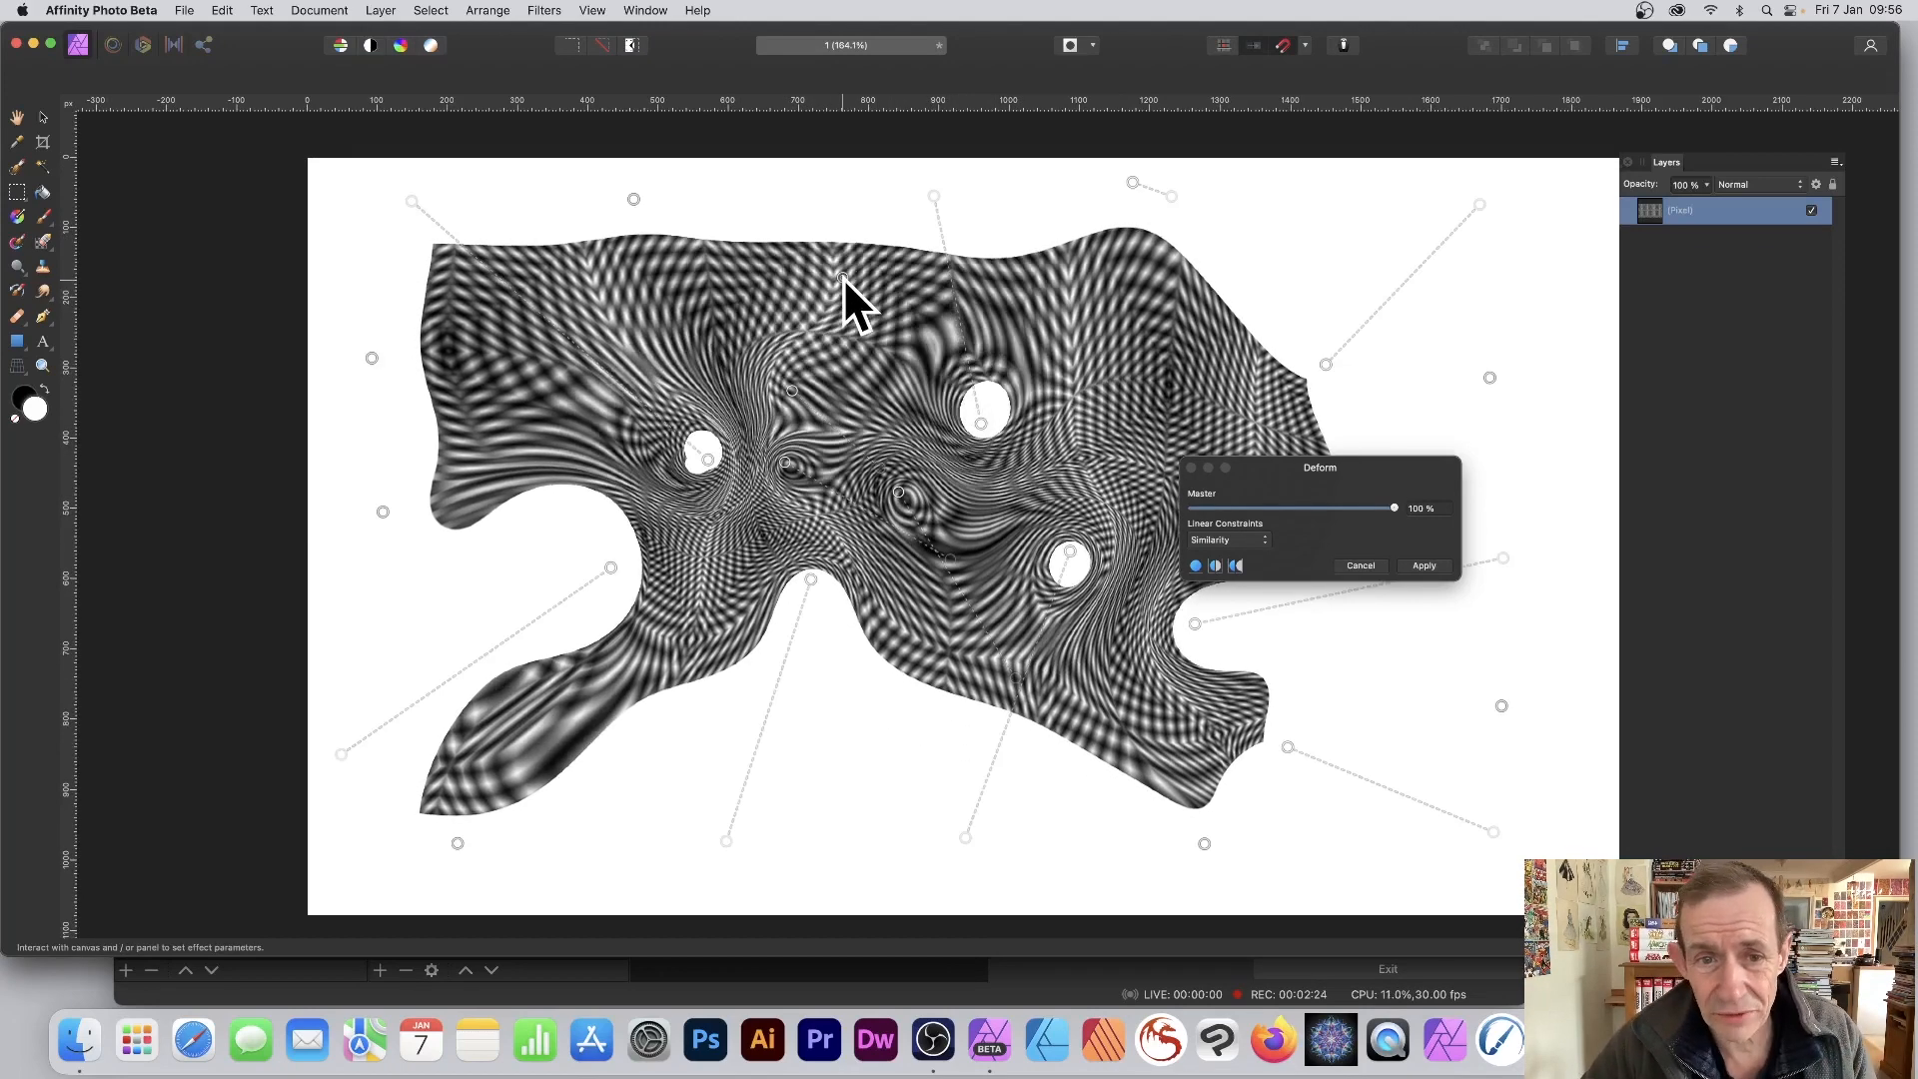
drag(843, 276, 827, 411)
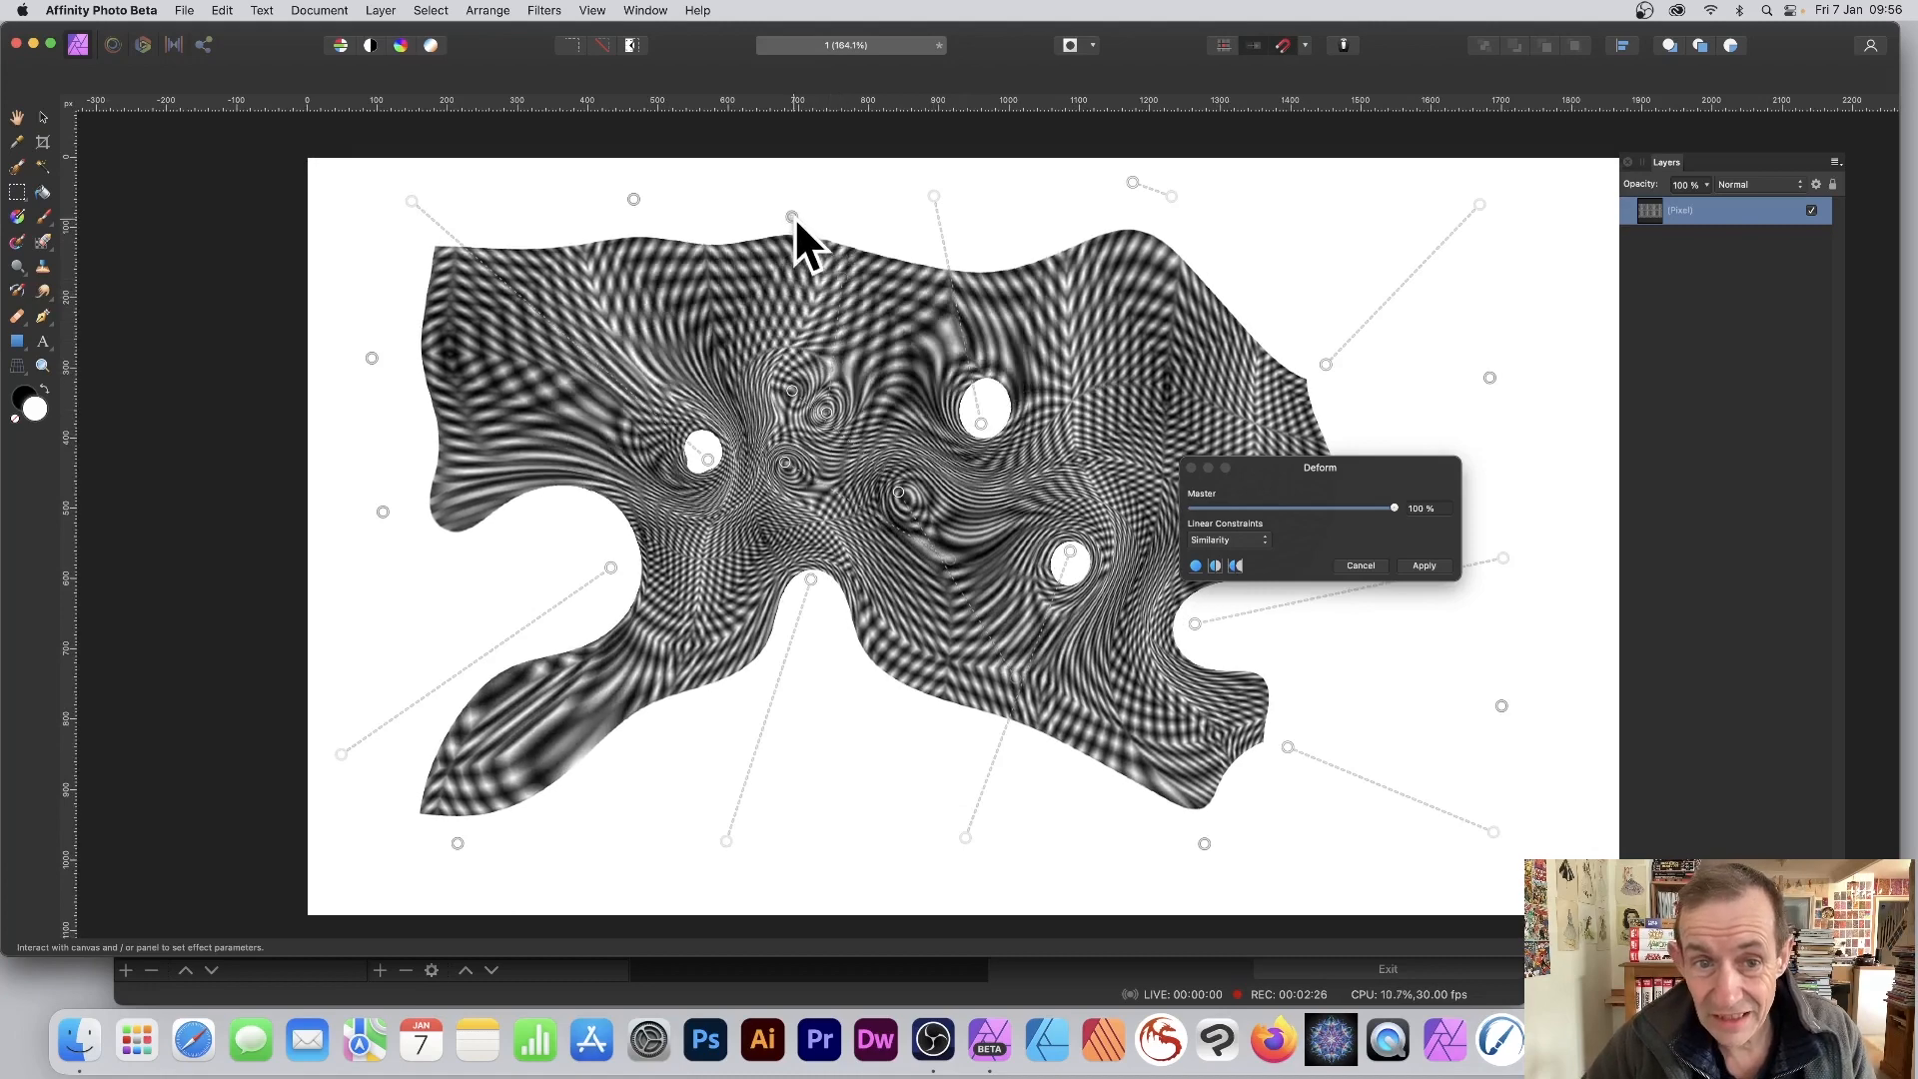
drag(792, 216, 807, 351)
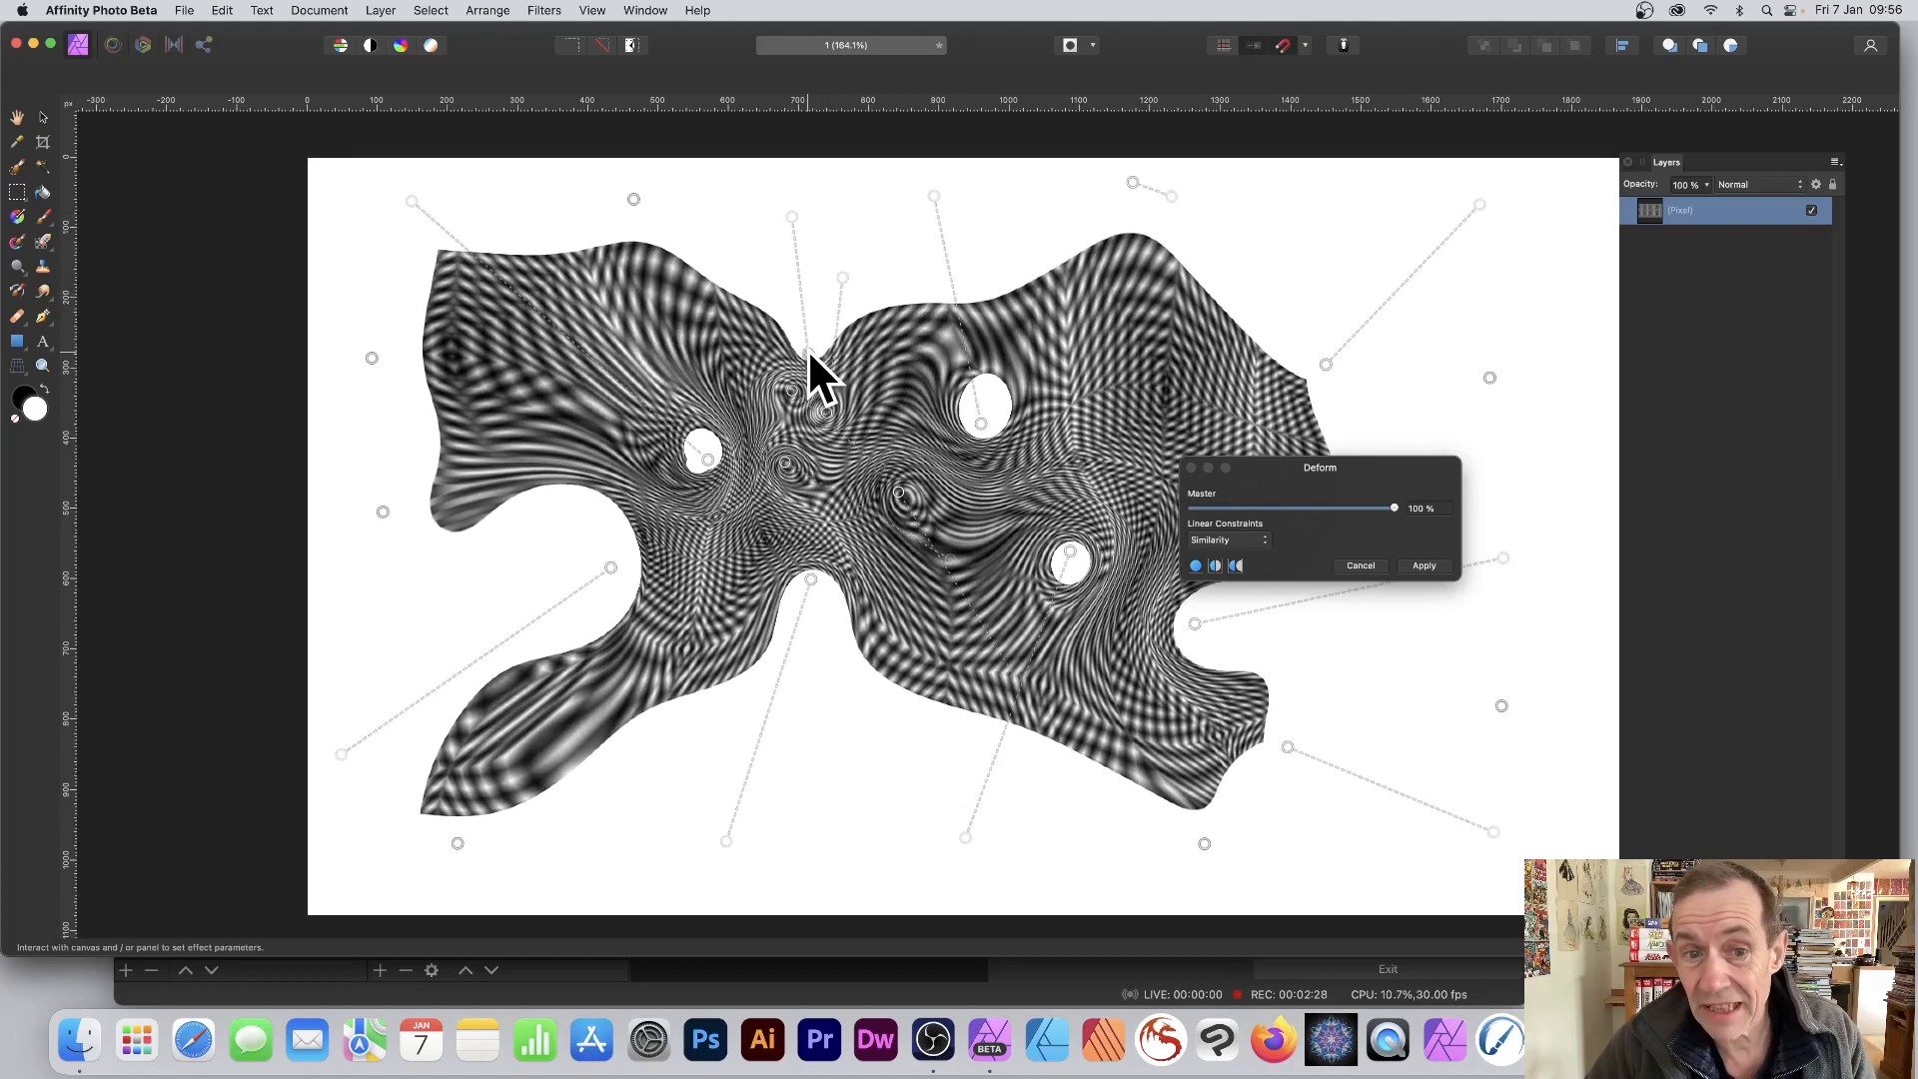
click(987, 180)
drag(986, 181, 854, 390)
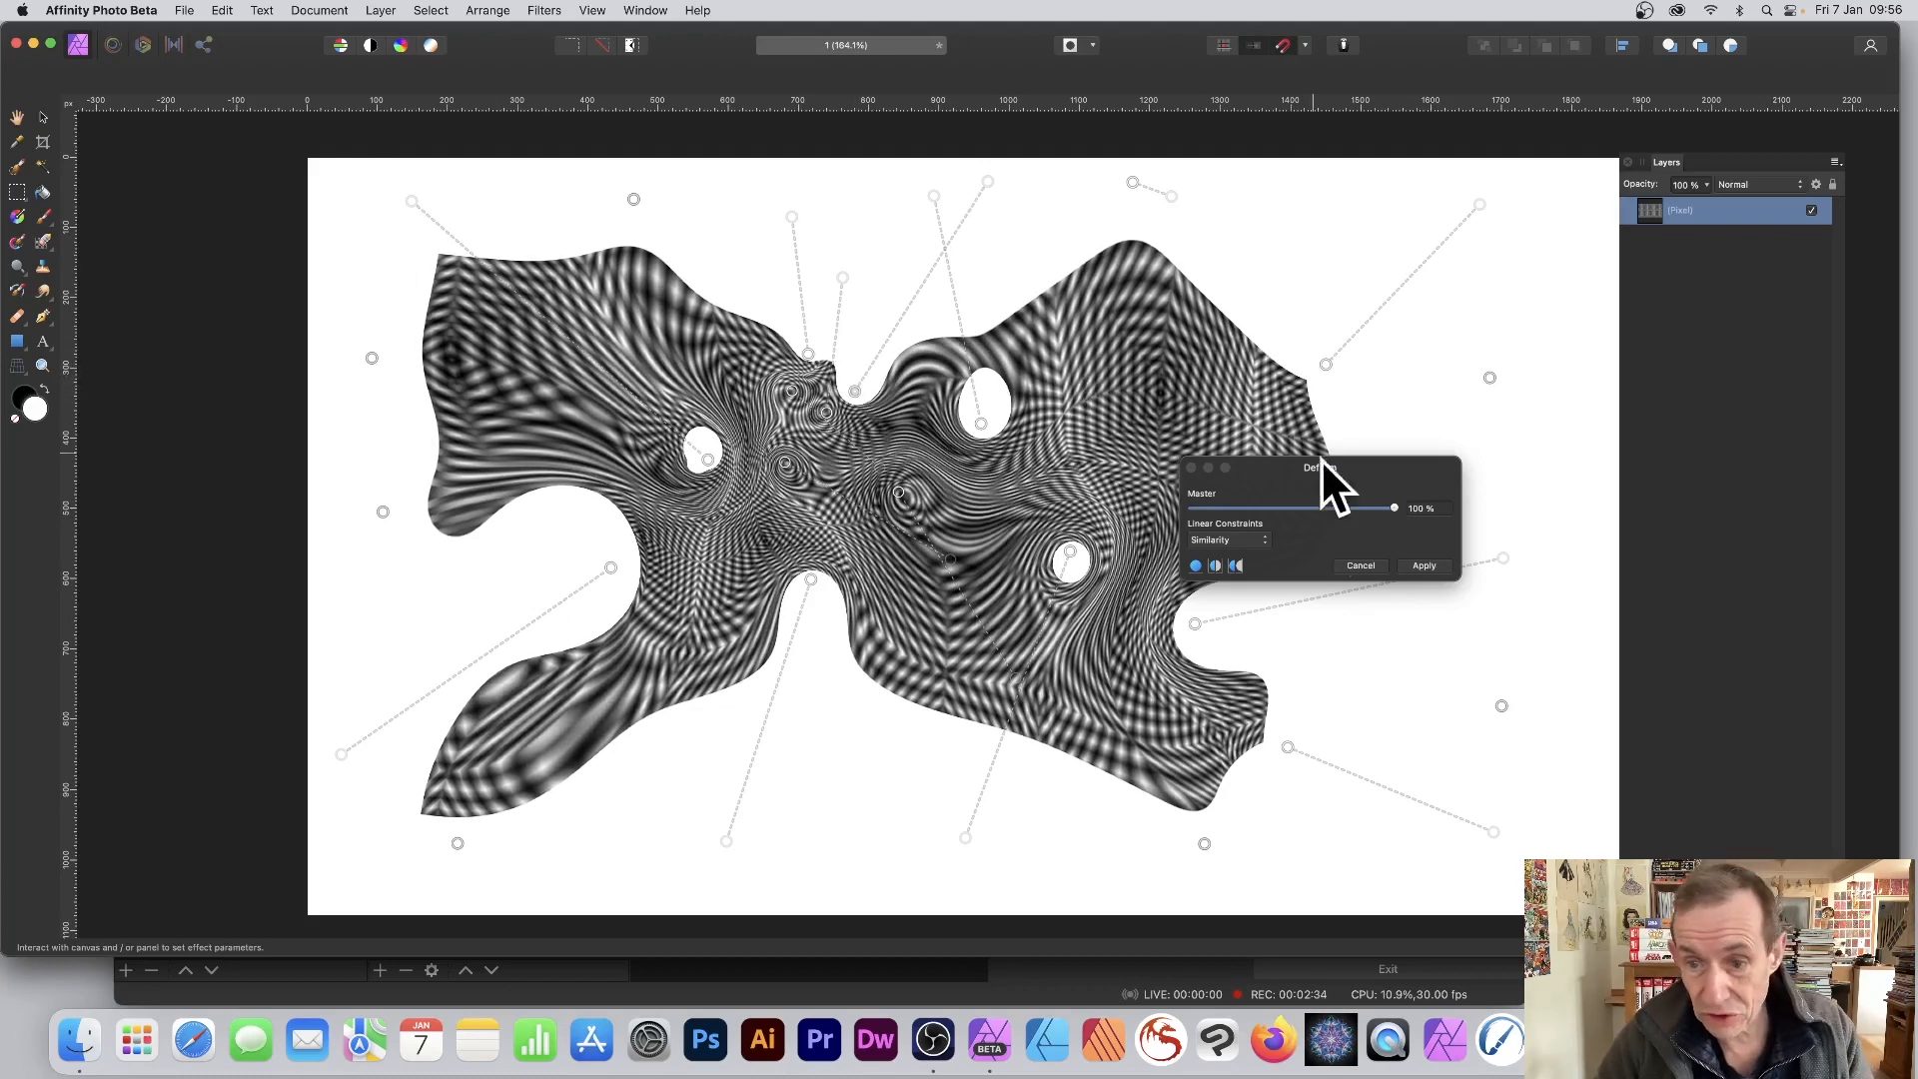
click(1436, 571)
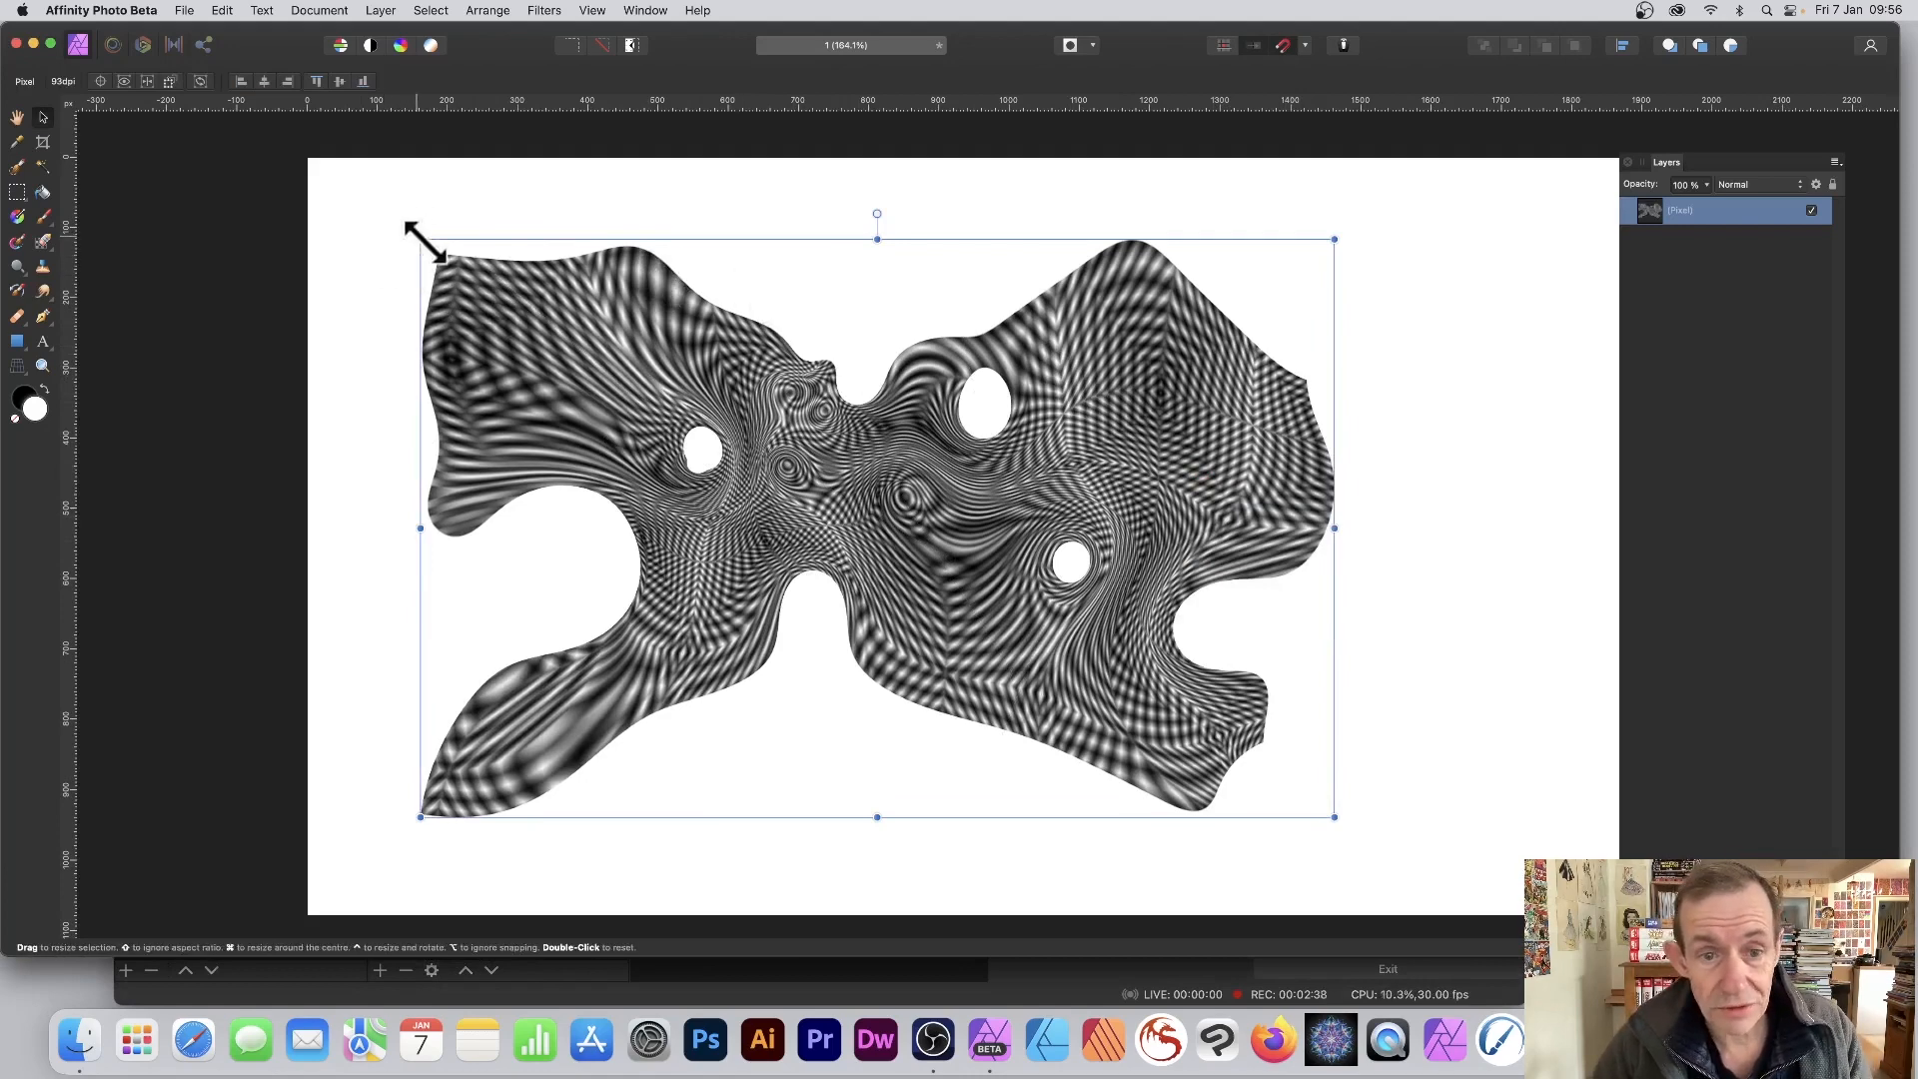
Step: Scale the deformed shape down proportionally and move it toward the page's upper-left area
drag(420, 240, 682, 399)
drag(984, 599, 758, 481)
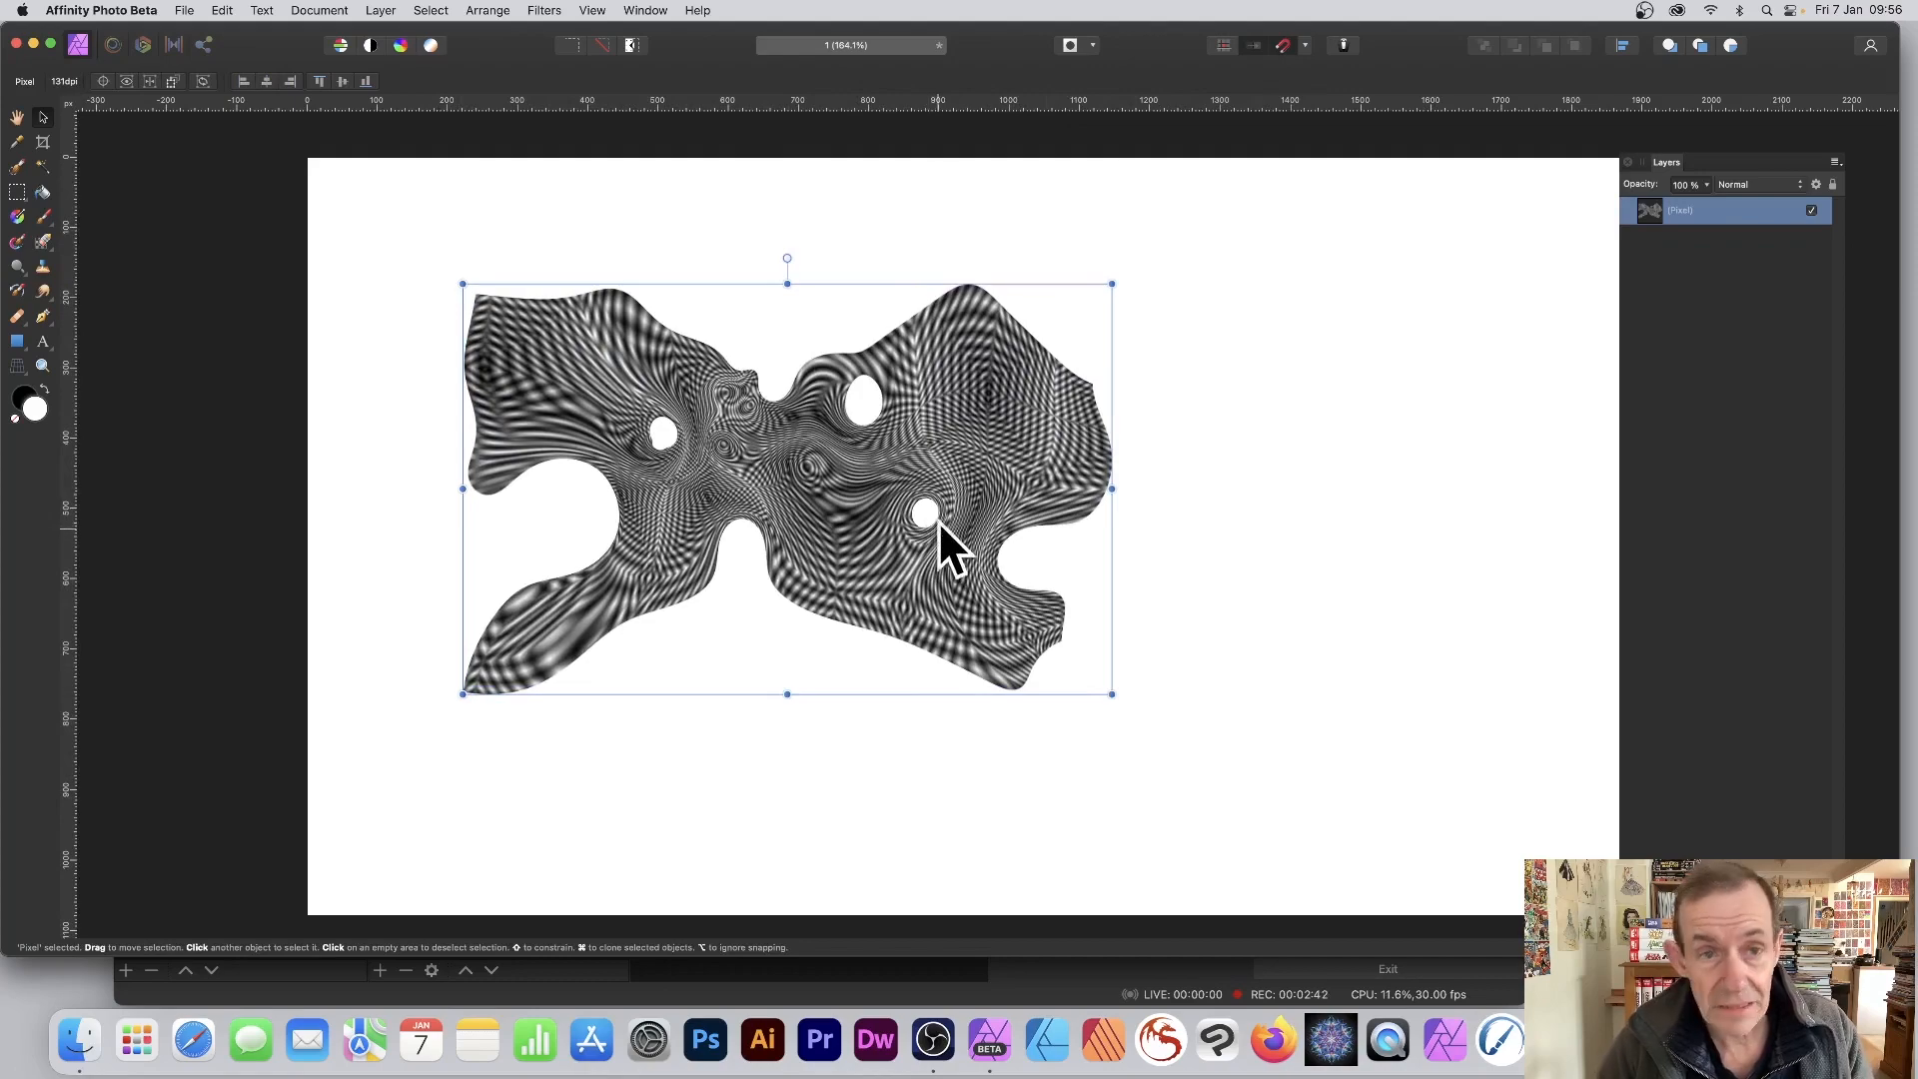
Step: Try repeating the Deform filter on the scaled-down shape, and undo it
click(546, 10)
click(541, 34)
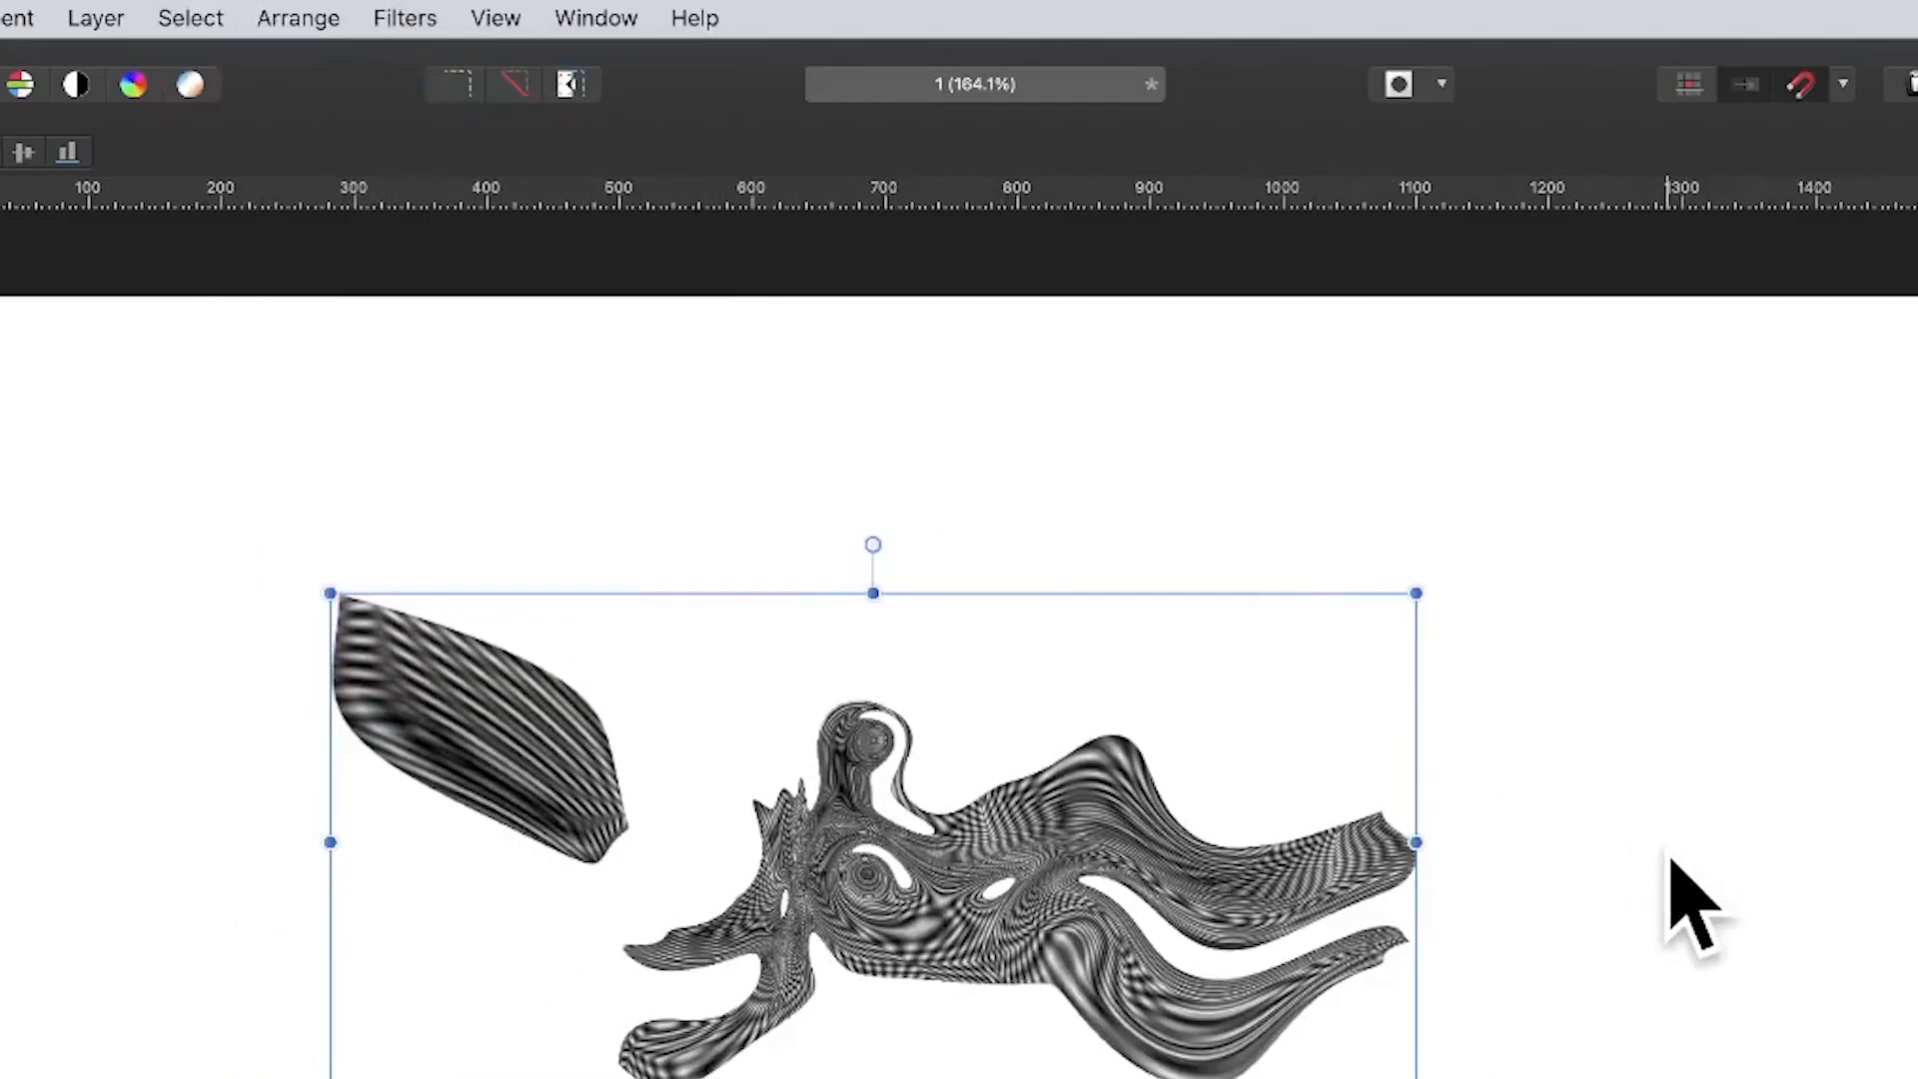
key(super+z)
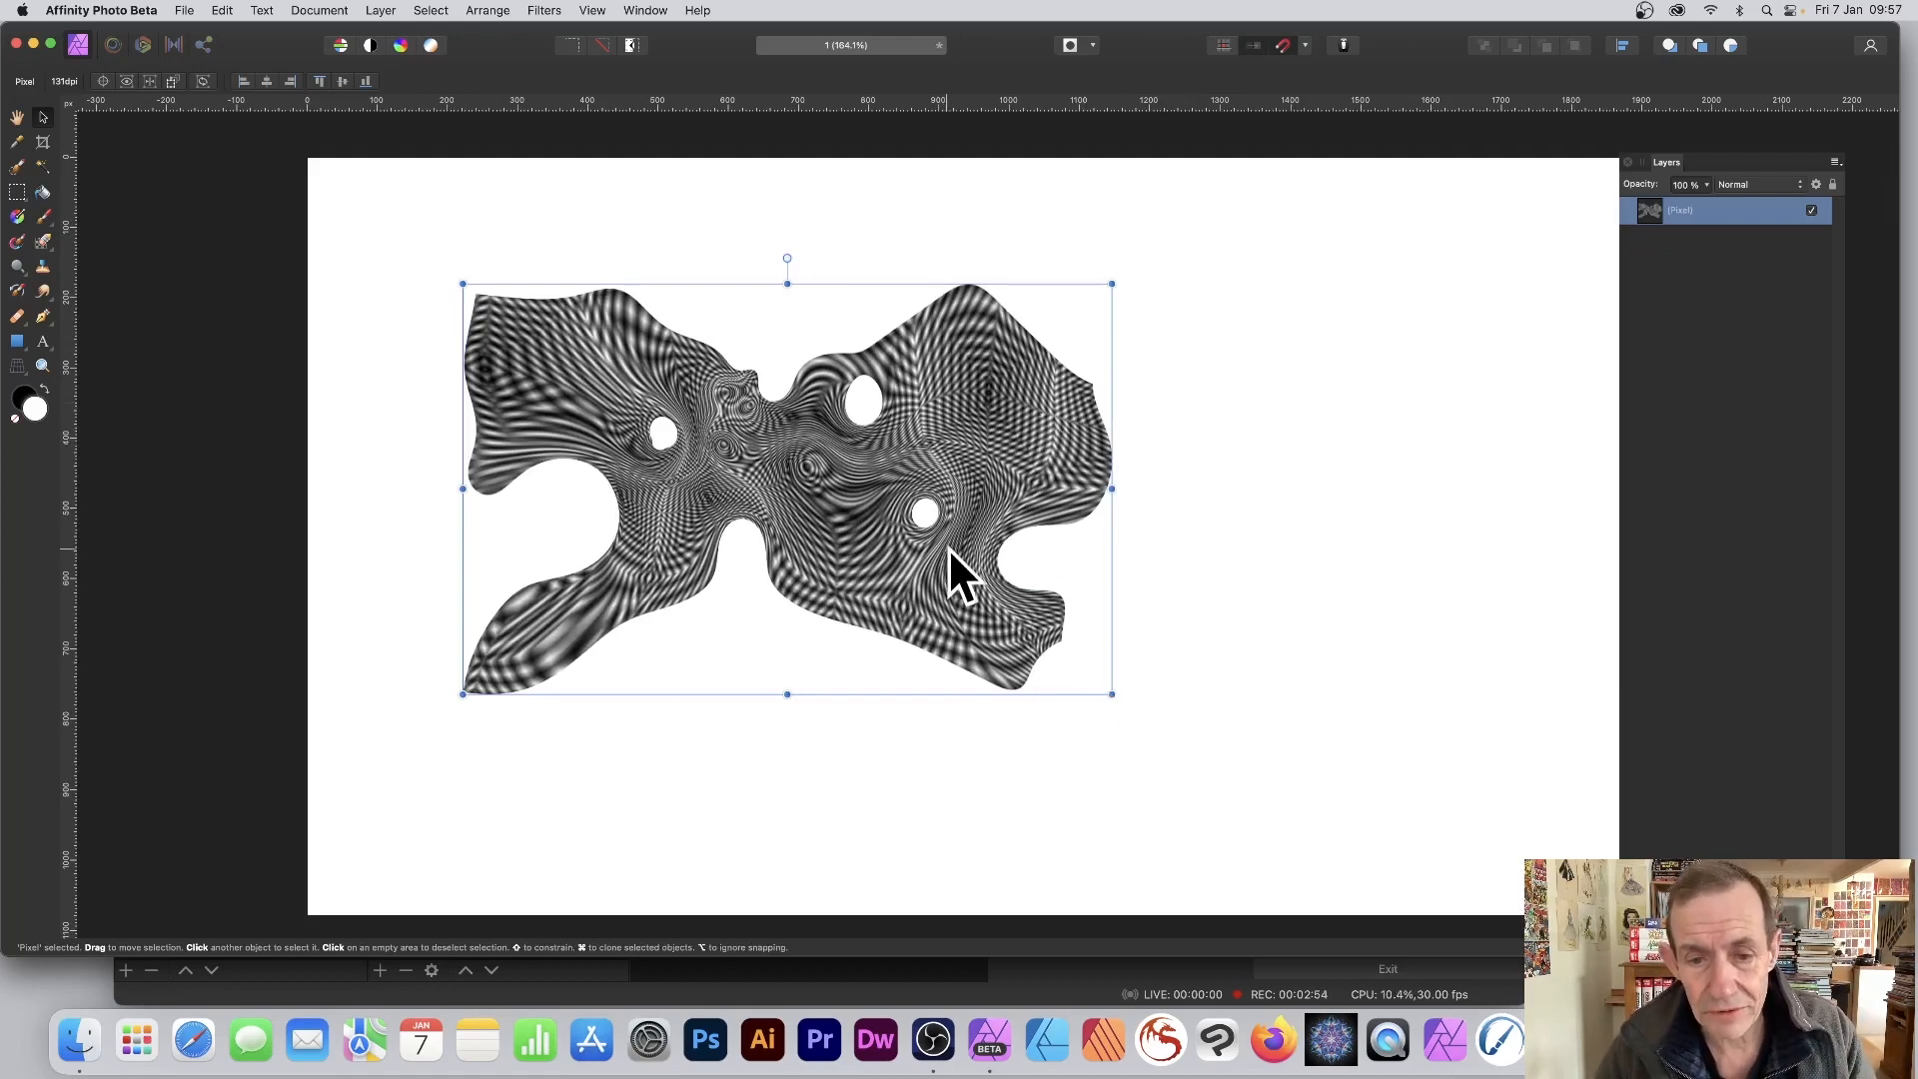
Step: Reposition the deformed shape and spread overlapping duplicates of it until they cover the whole page
drag(949, 548, 977, 537)
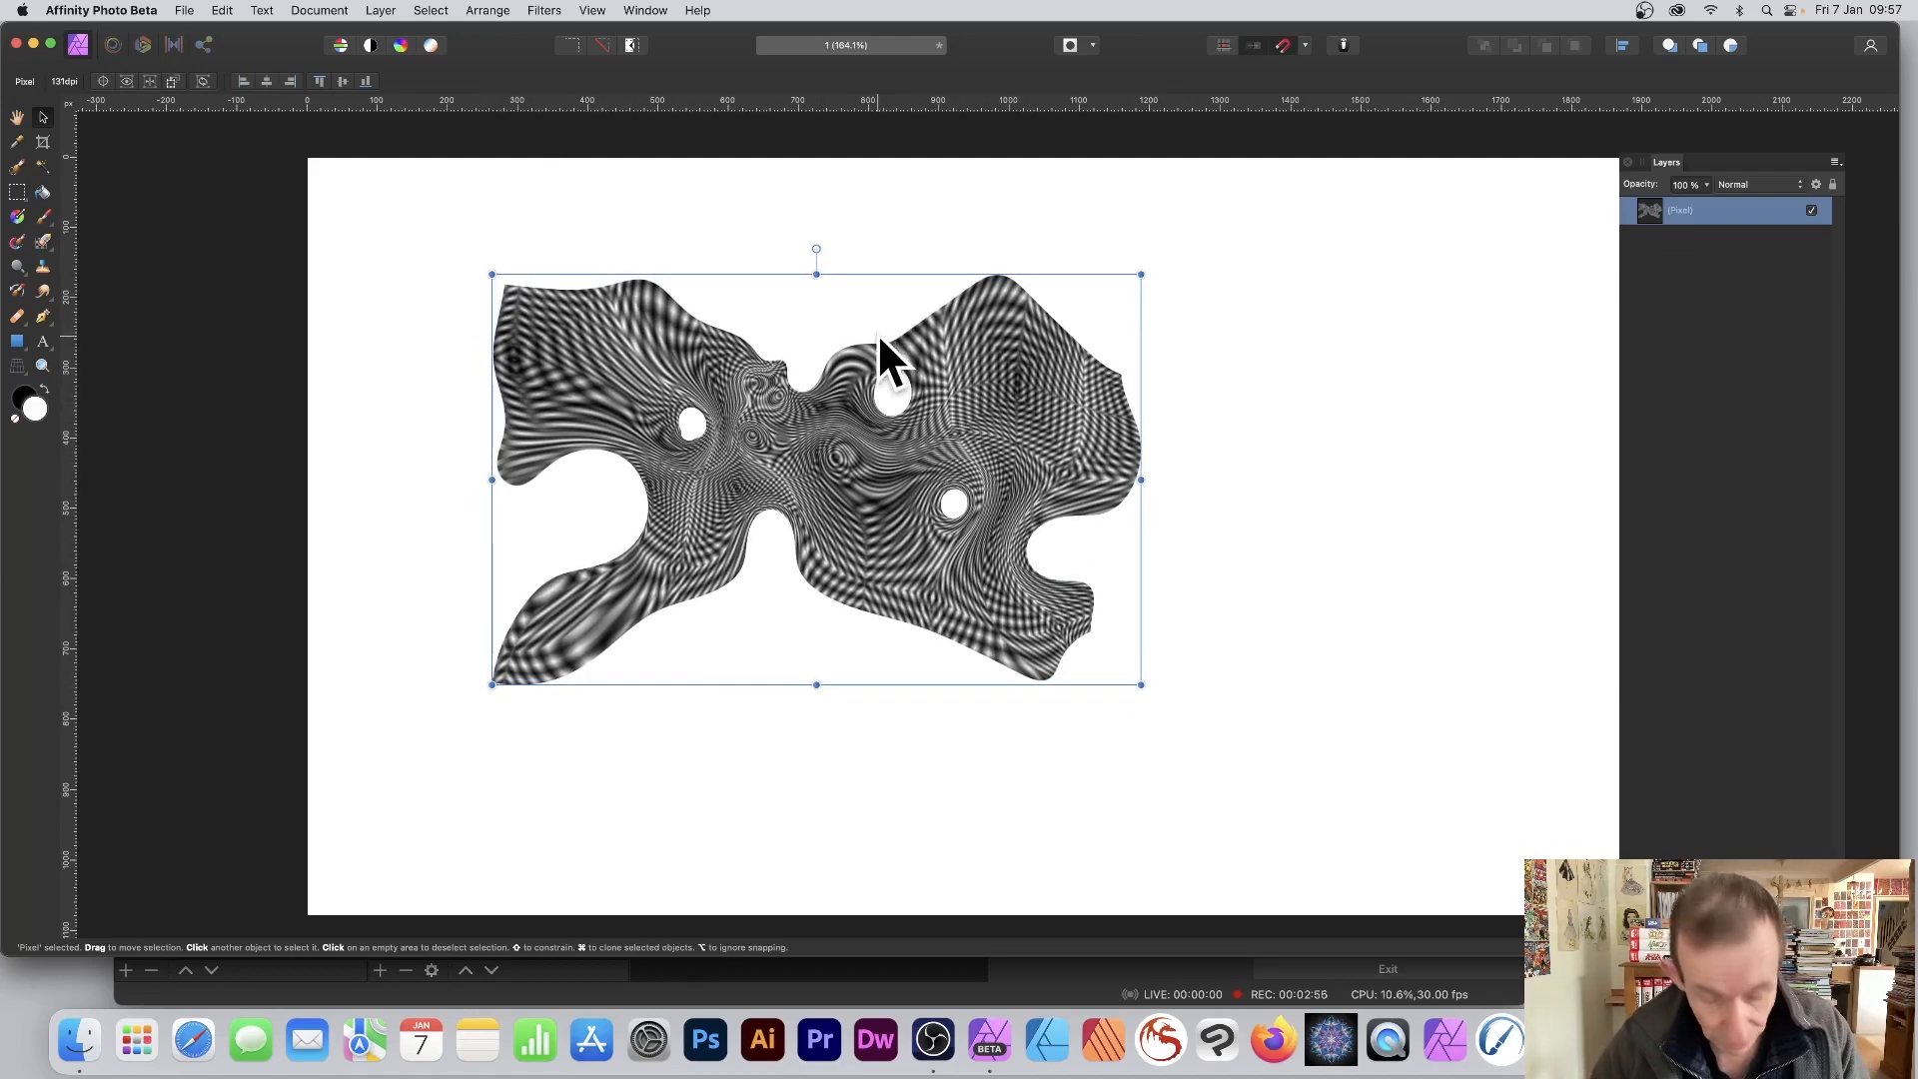
drag(960, 368, 997, 277)
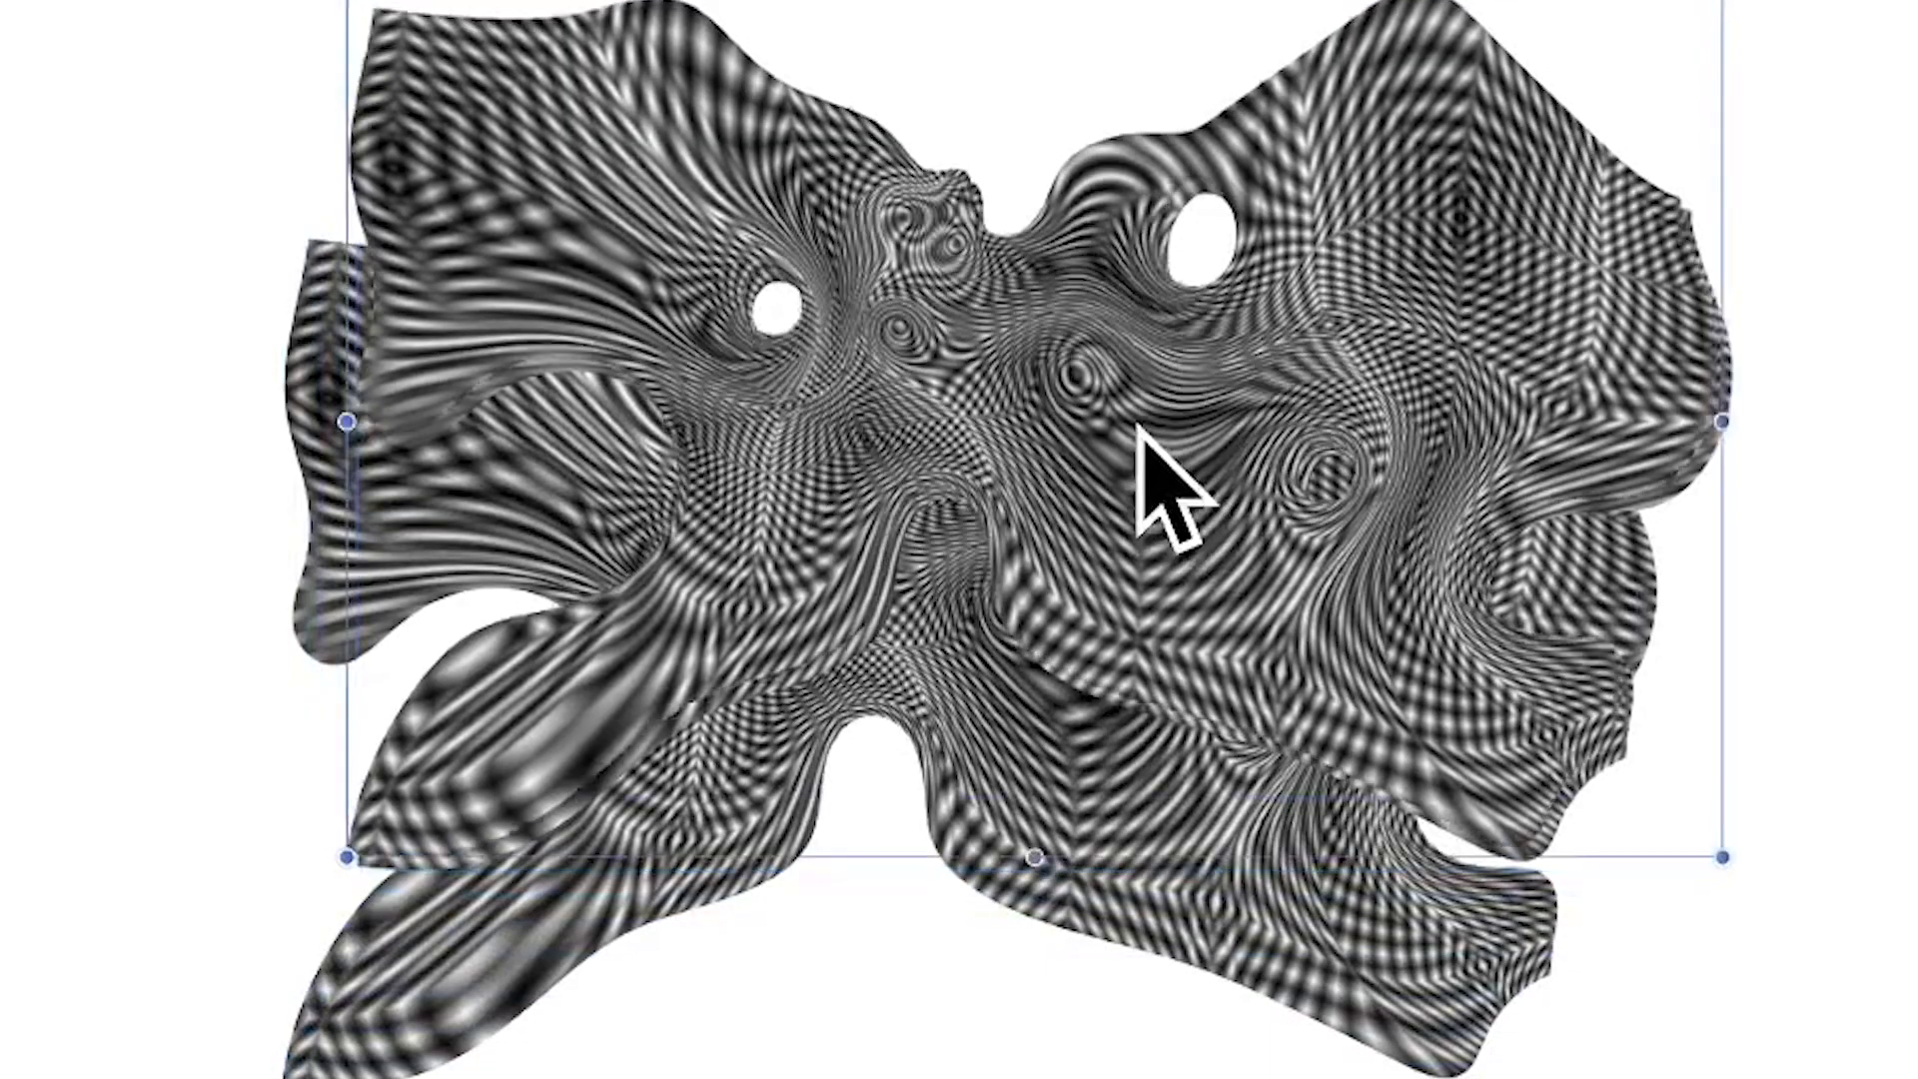
drag(1139, 428, 698, 197)
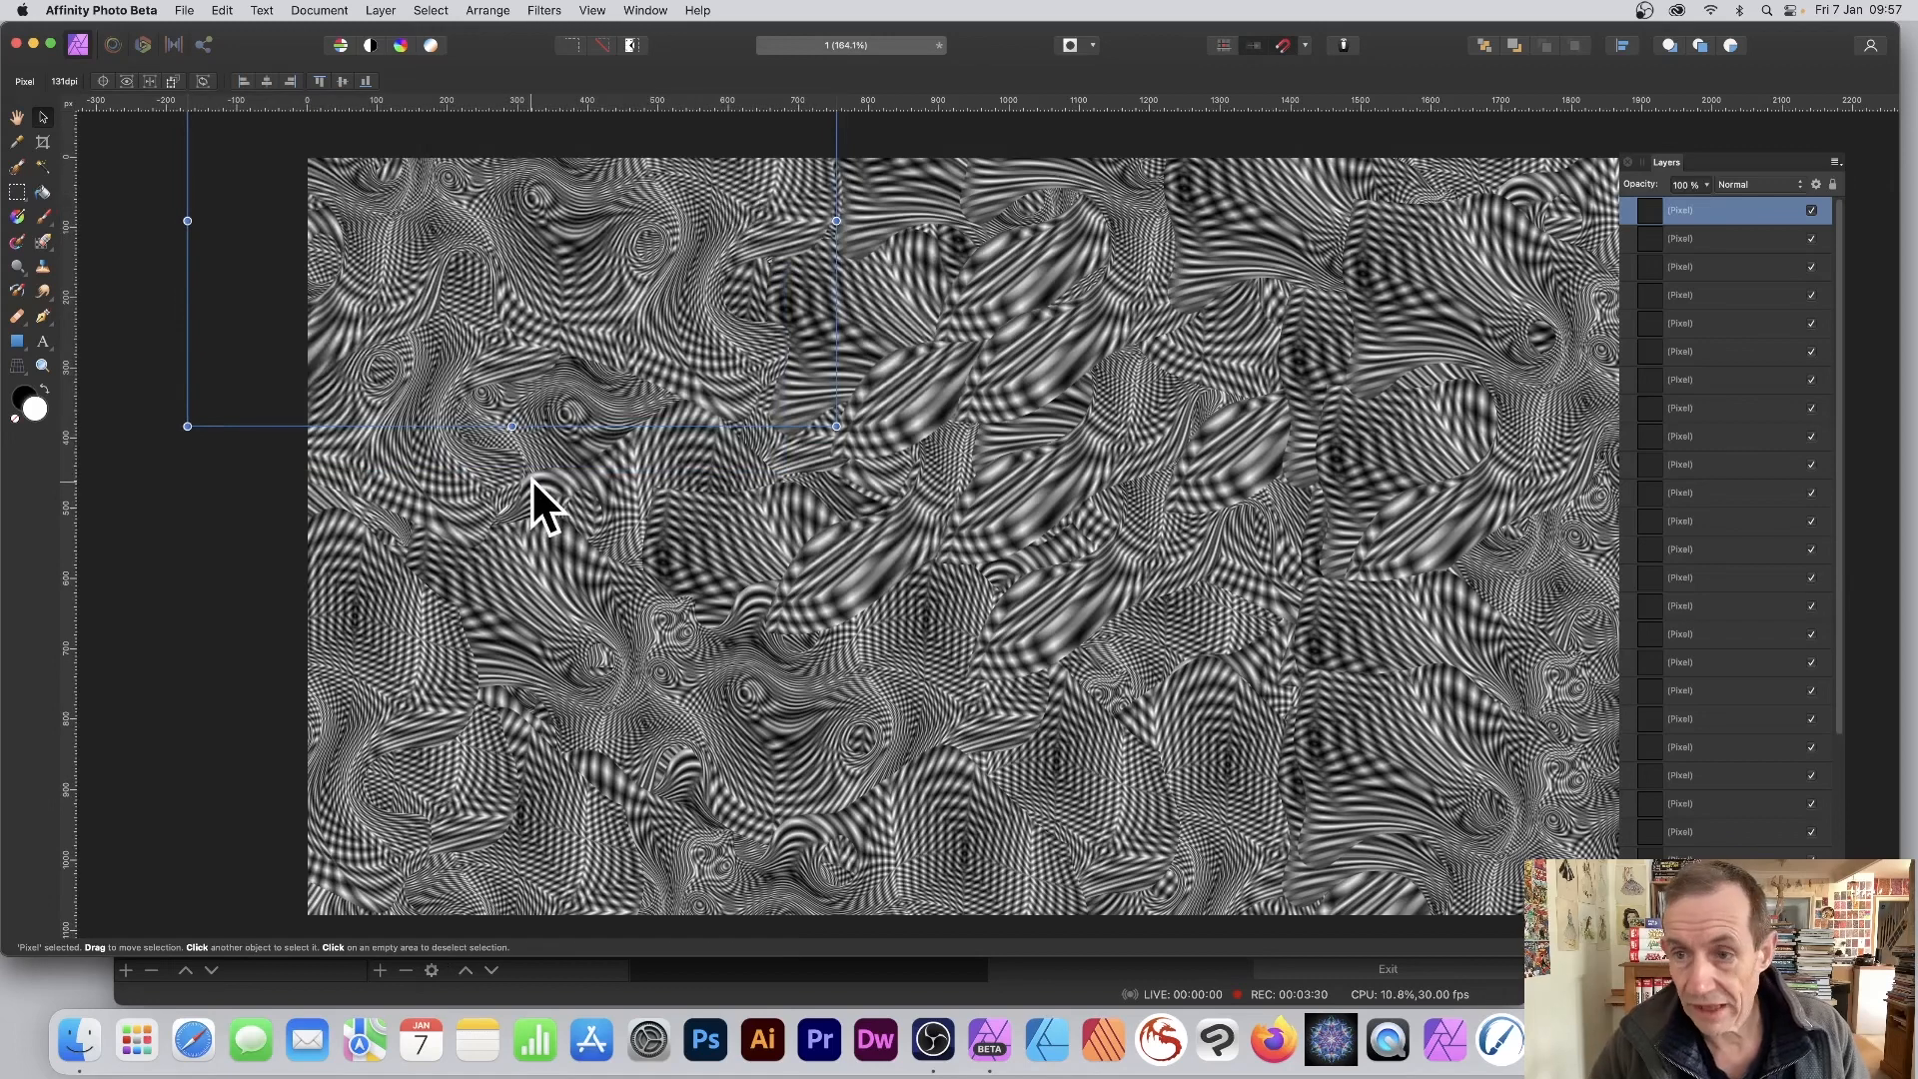
click(202, 599)
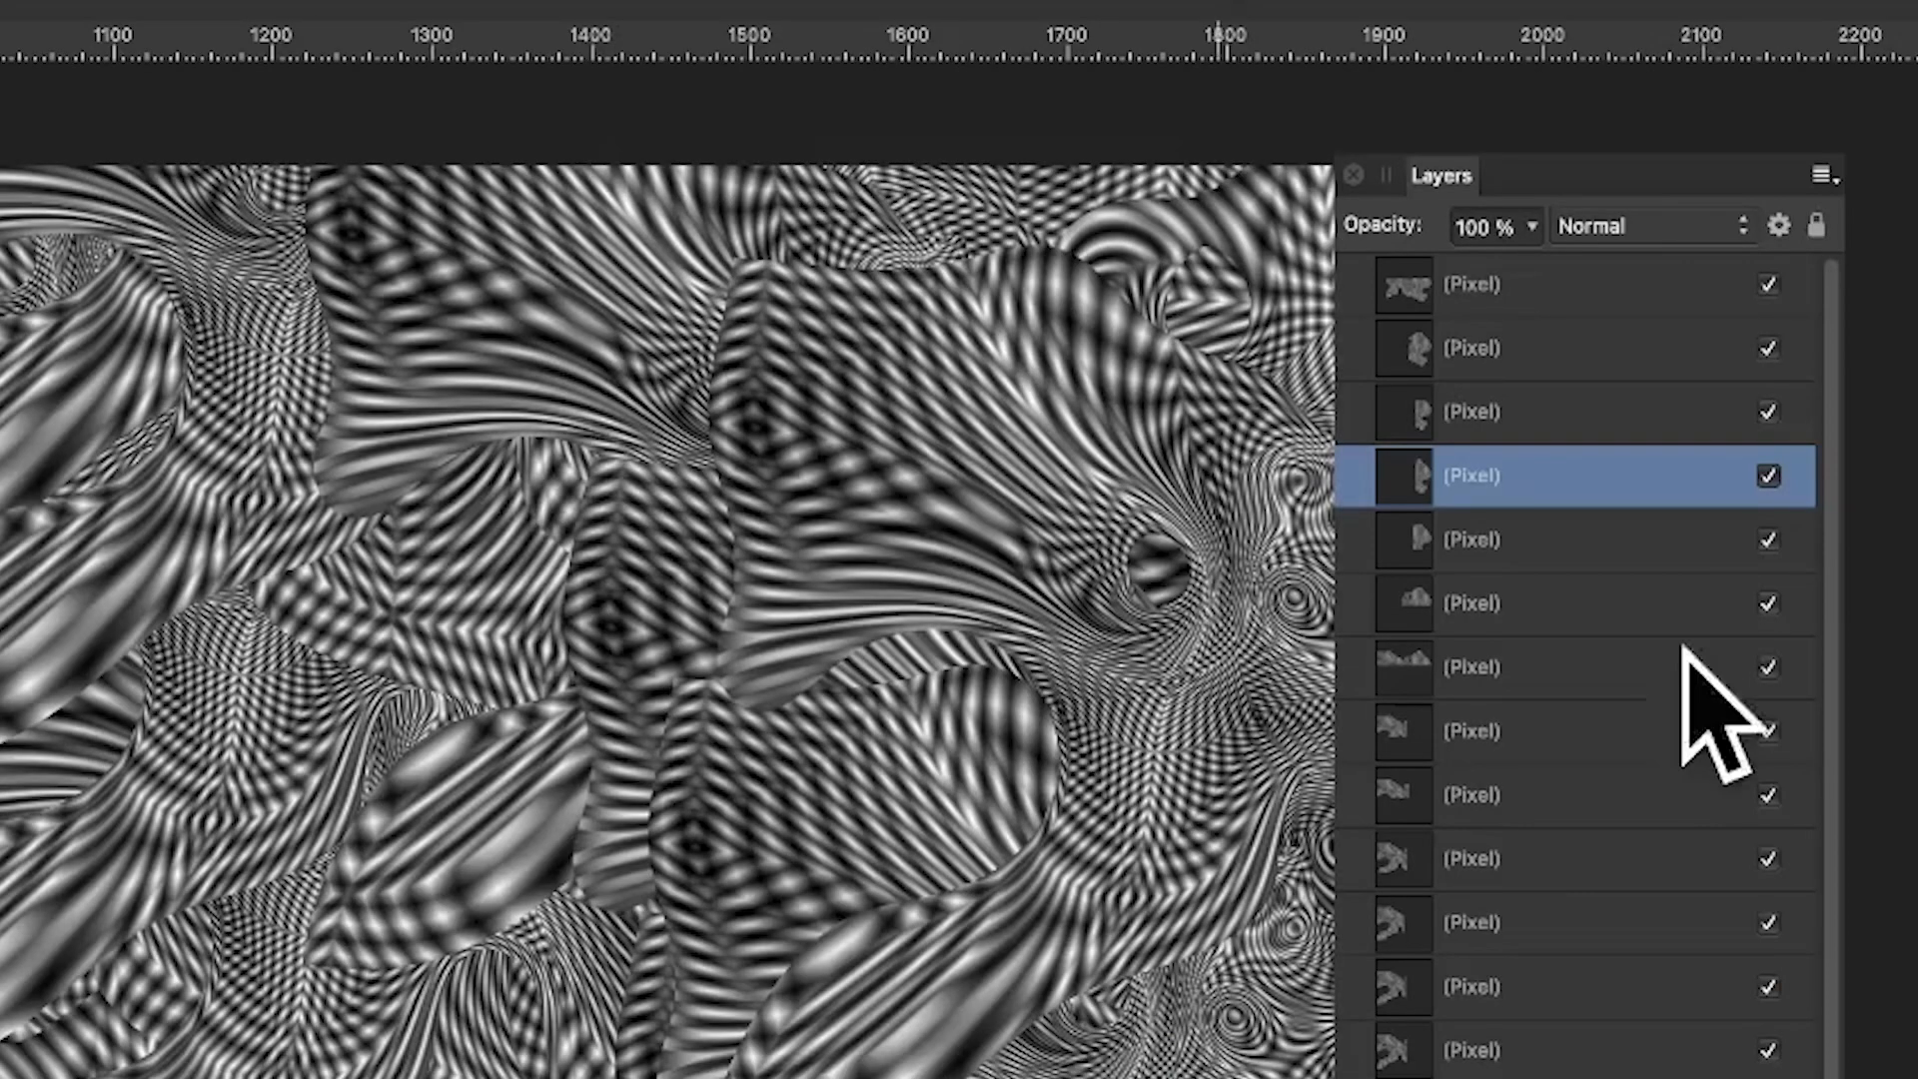
Step: Select all the duplicated pixel layers and merge them into one layer
scroll(1673, 344, down, 8)
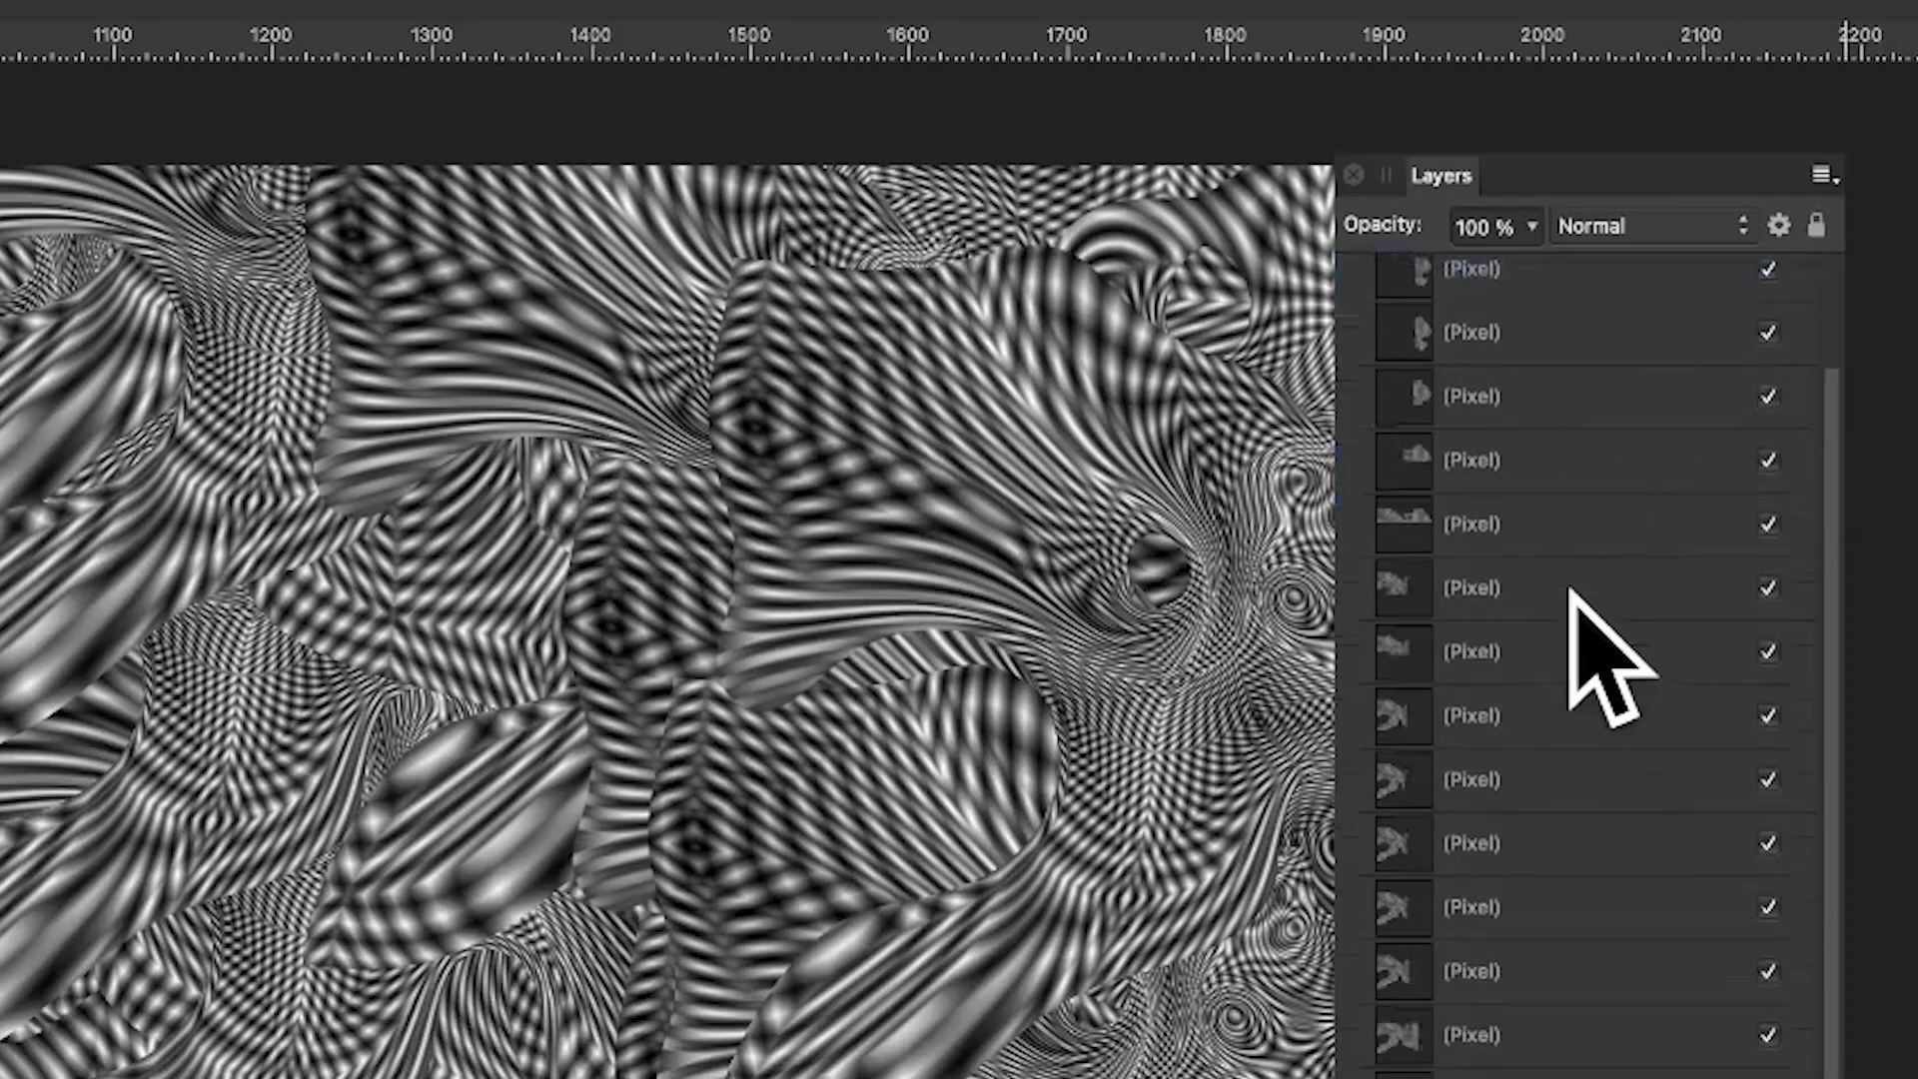
key(ctrl+a)
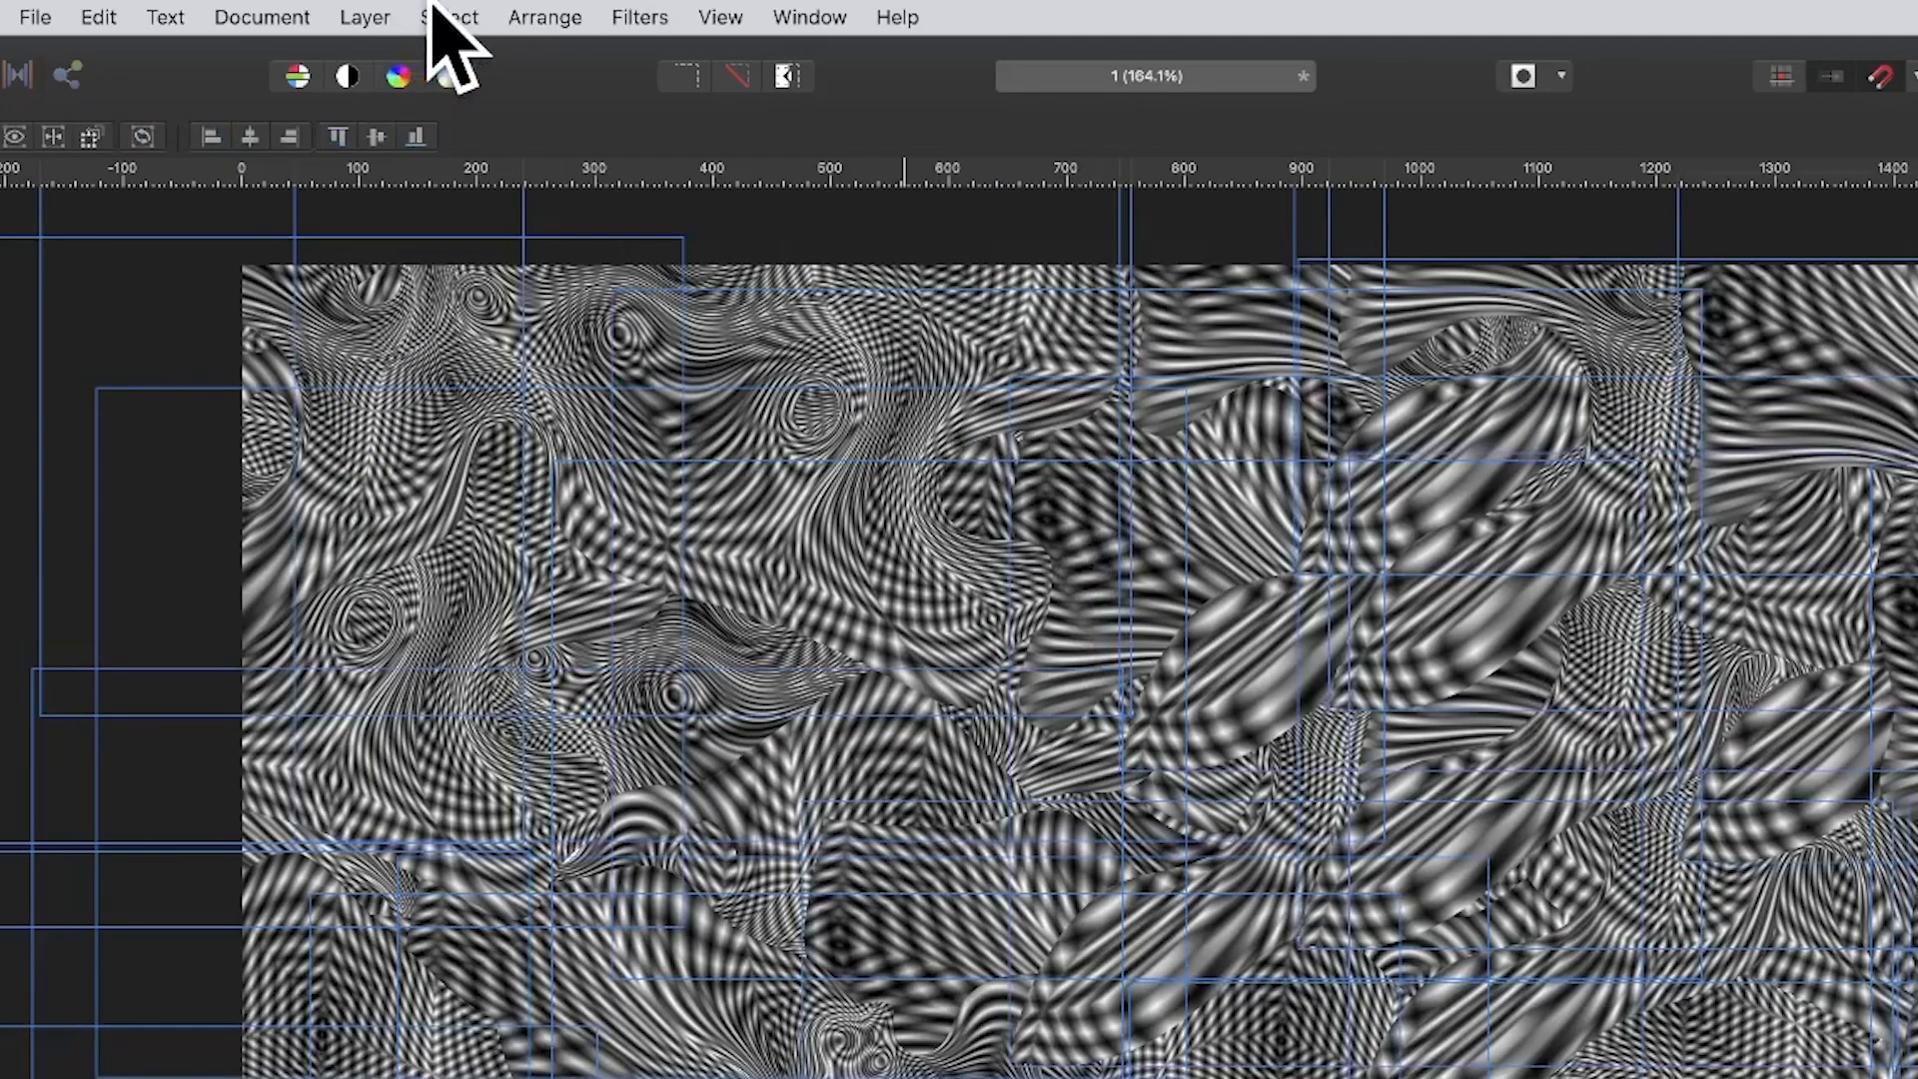
click(361, 15)
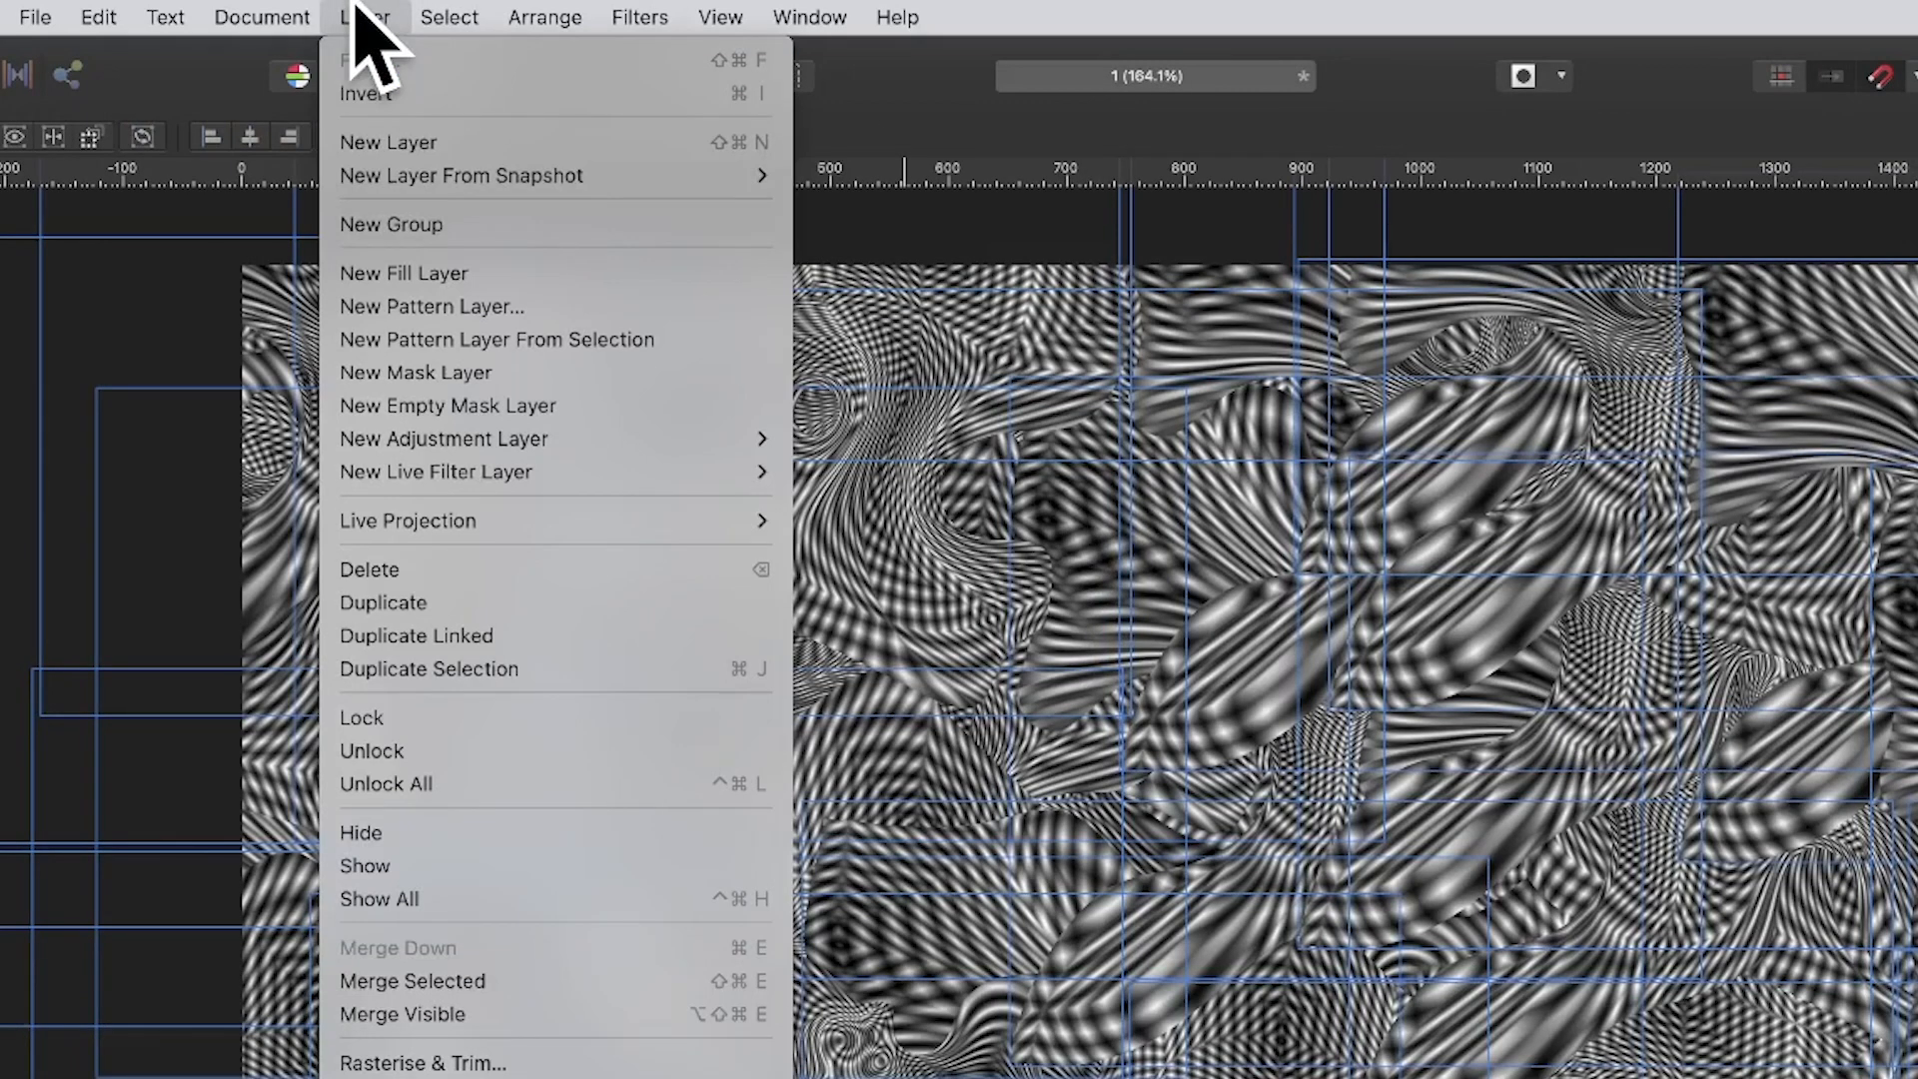
click(444, 984)
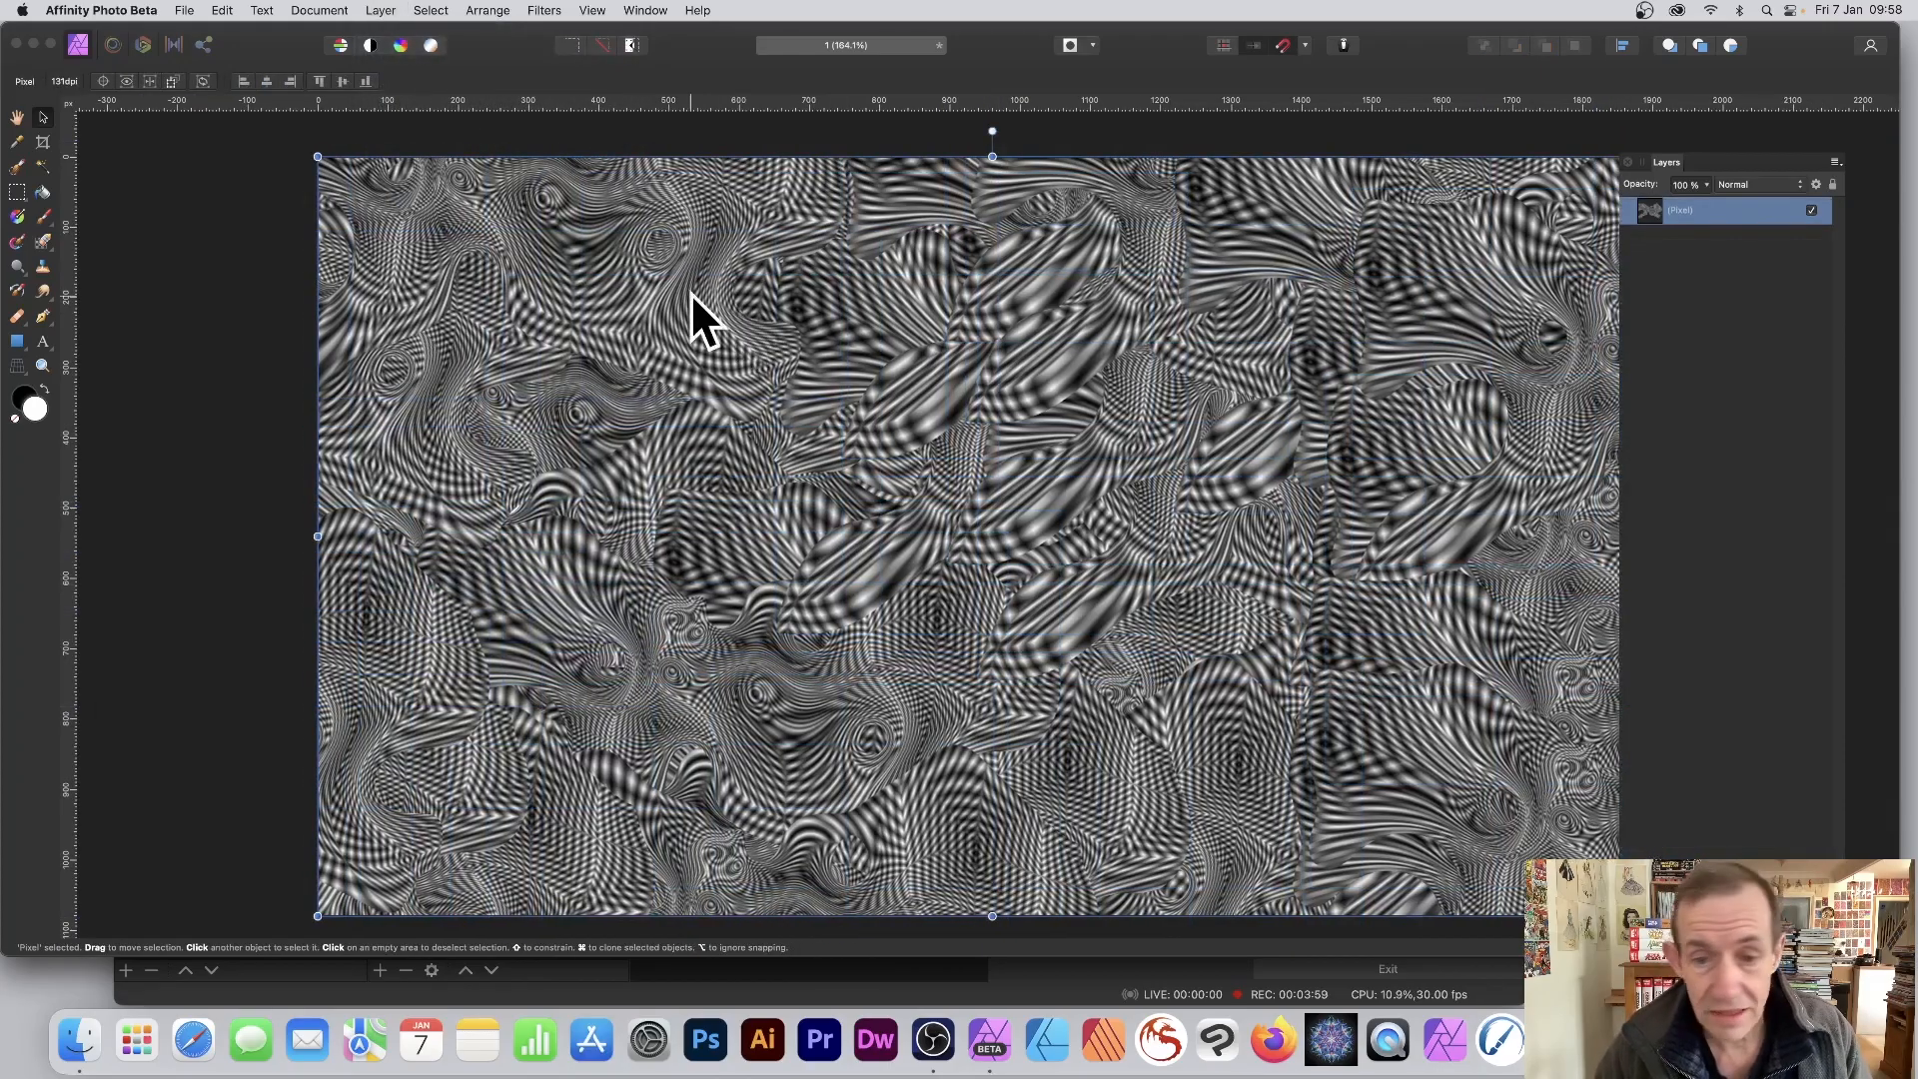
Step: Repeat the Deform filter on the merged pattern and scale the result down within the upper part of the page
scroll(1057, 384, right, 2)
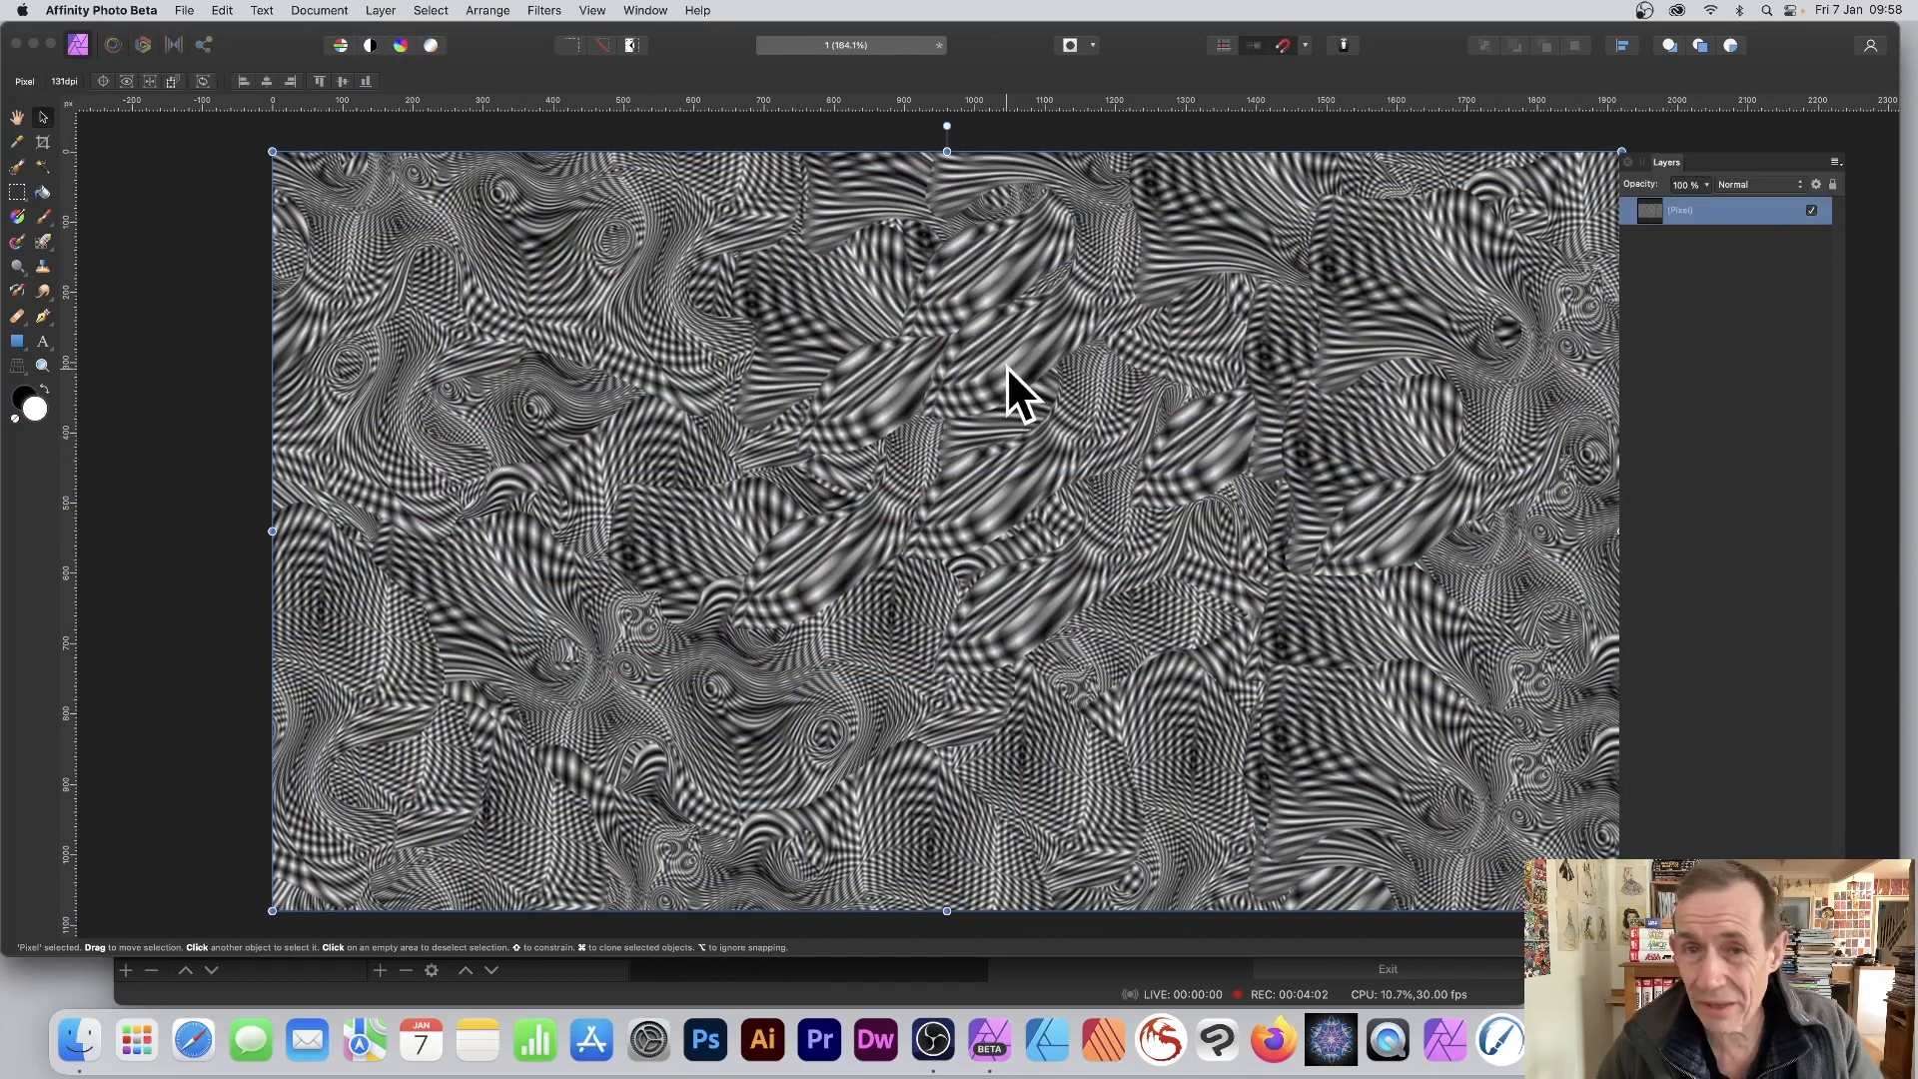
scroll(998, 363, down, 1)
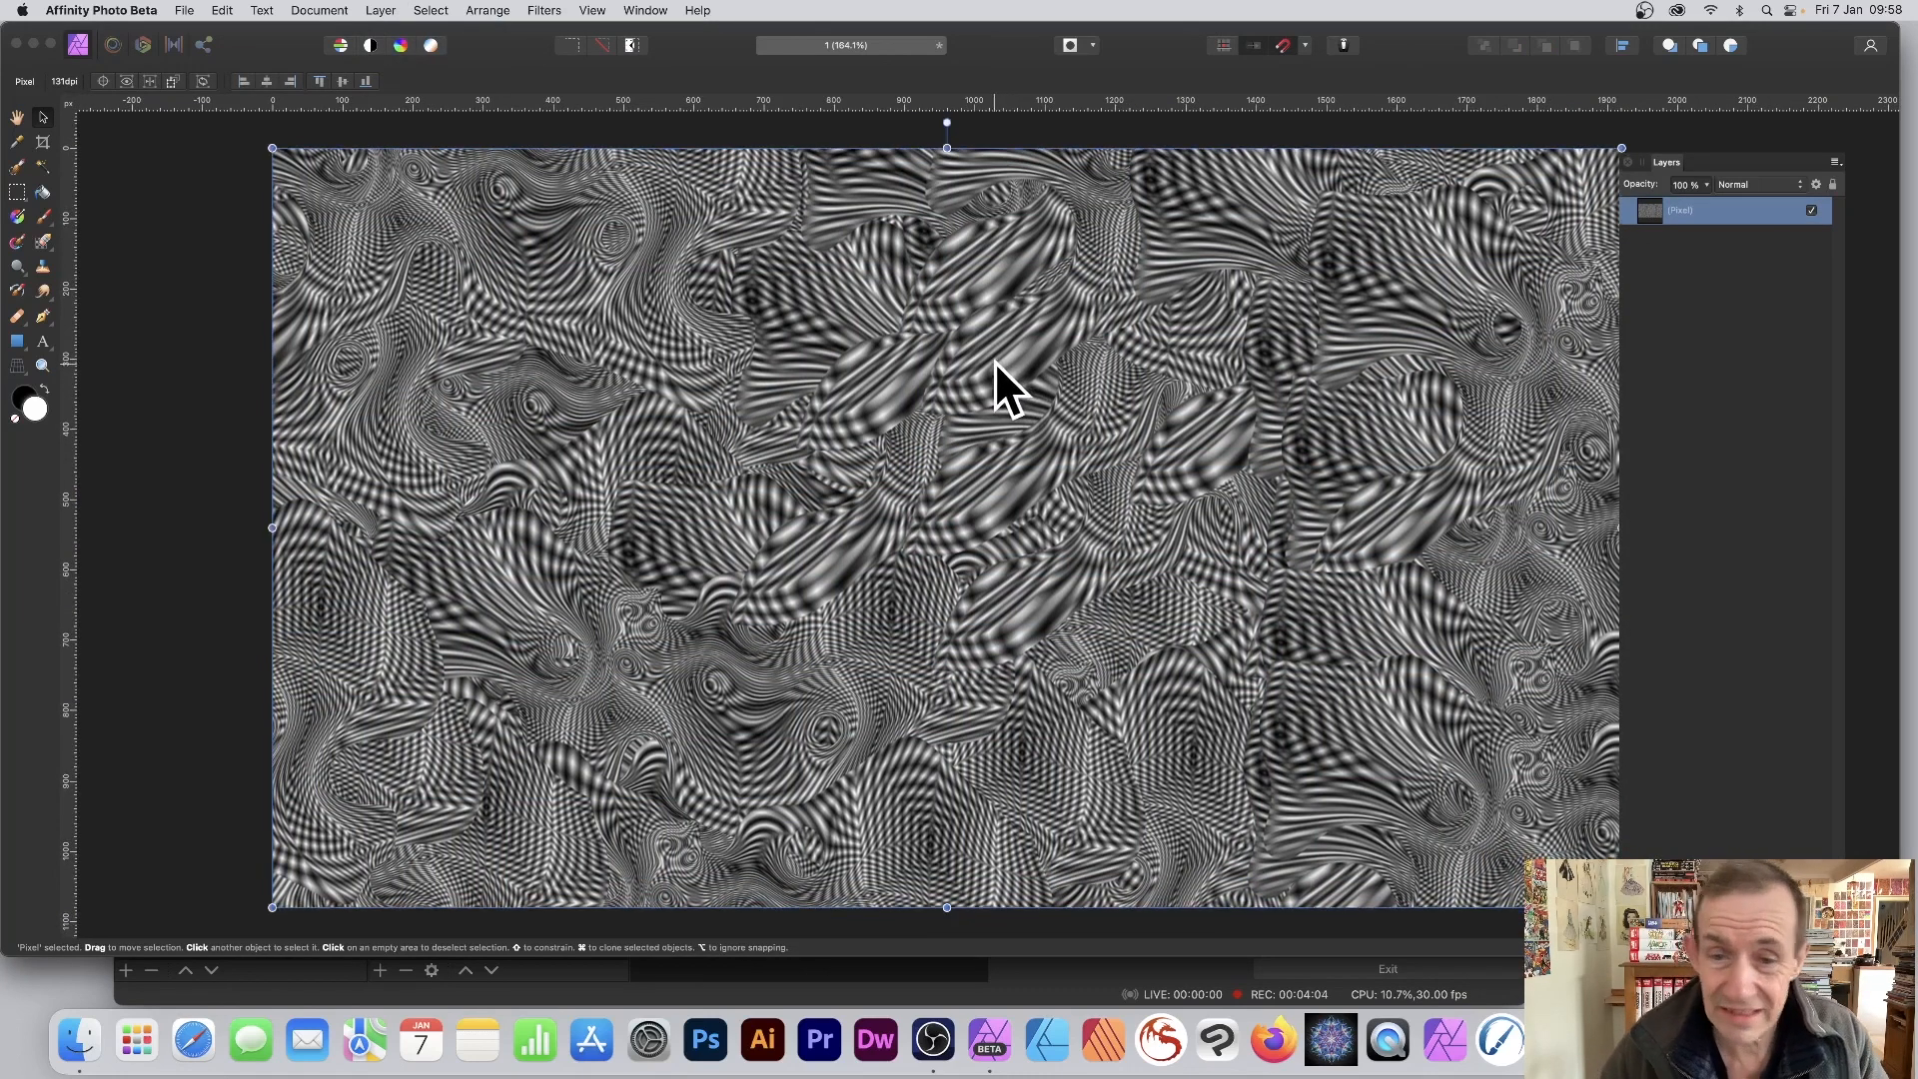
scroll(987, 362, up, 1)
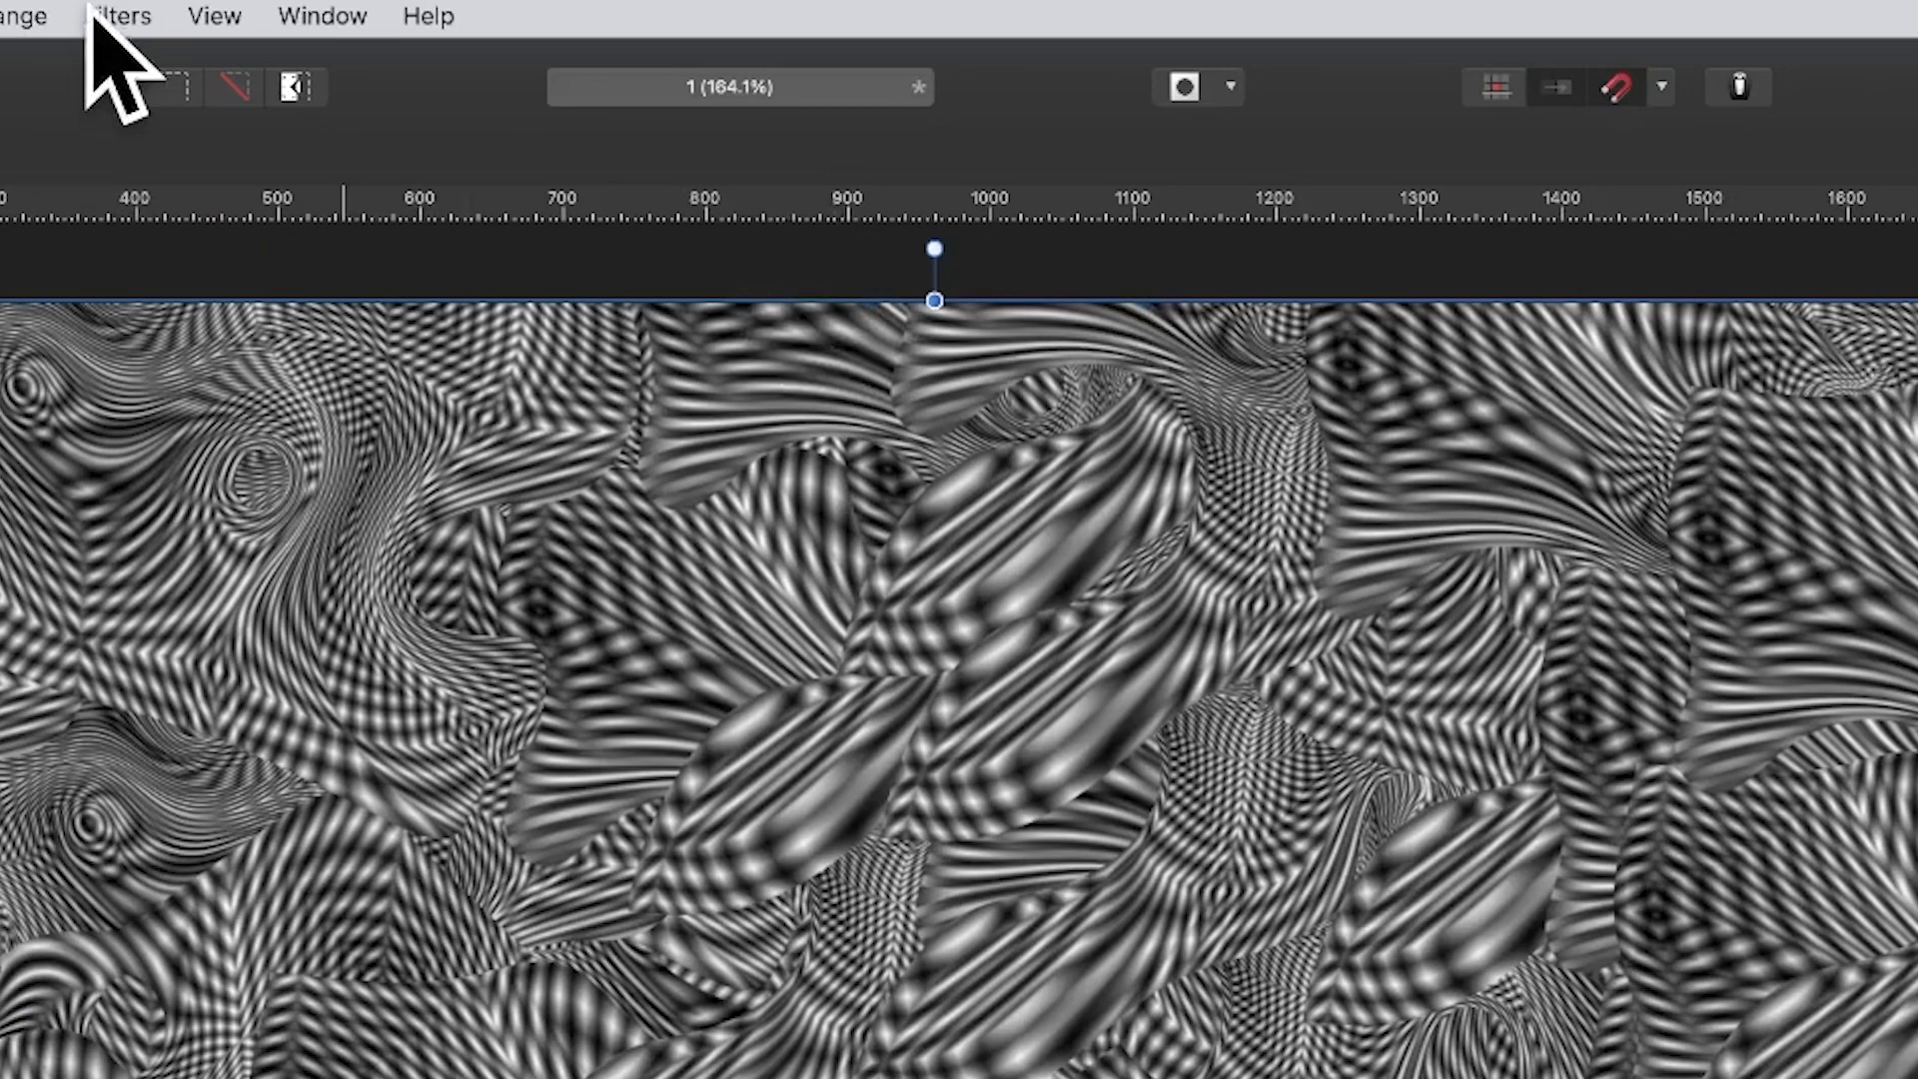
click(100, 14)
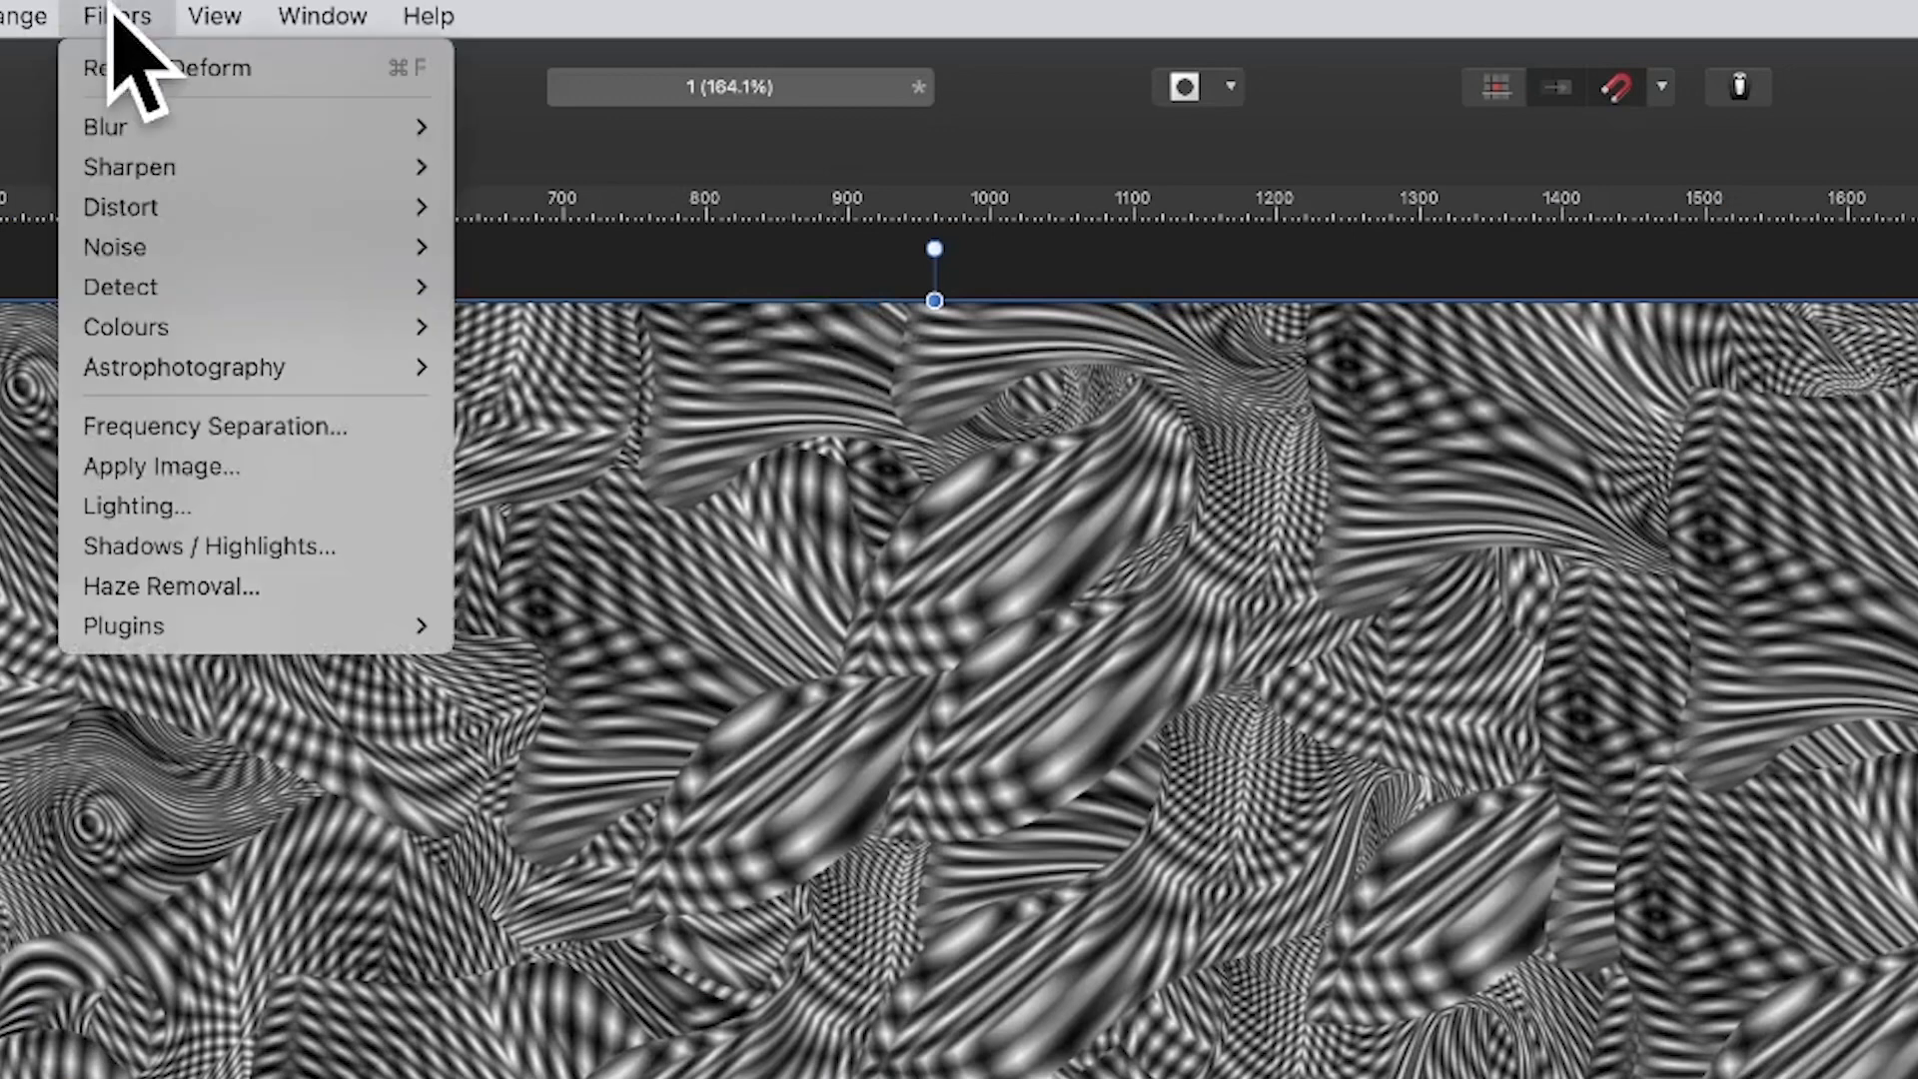
click(192, 71)
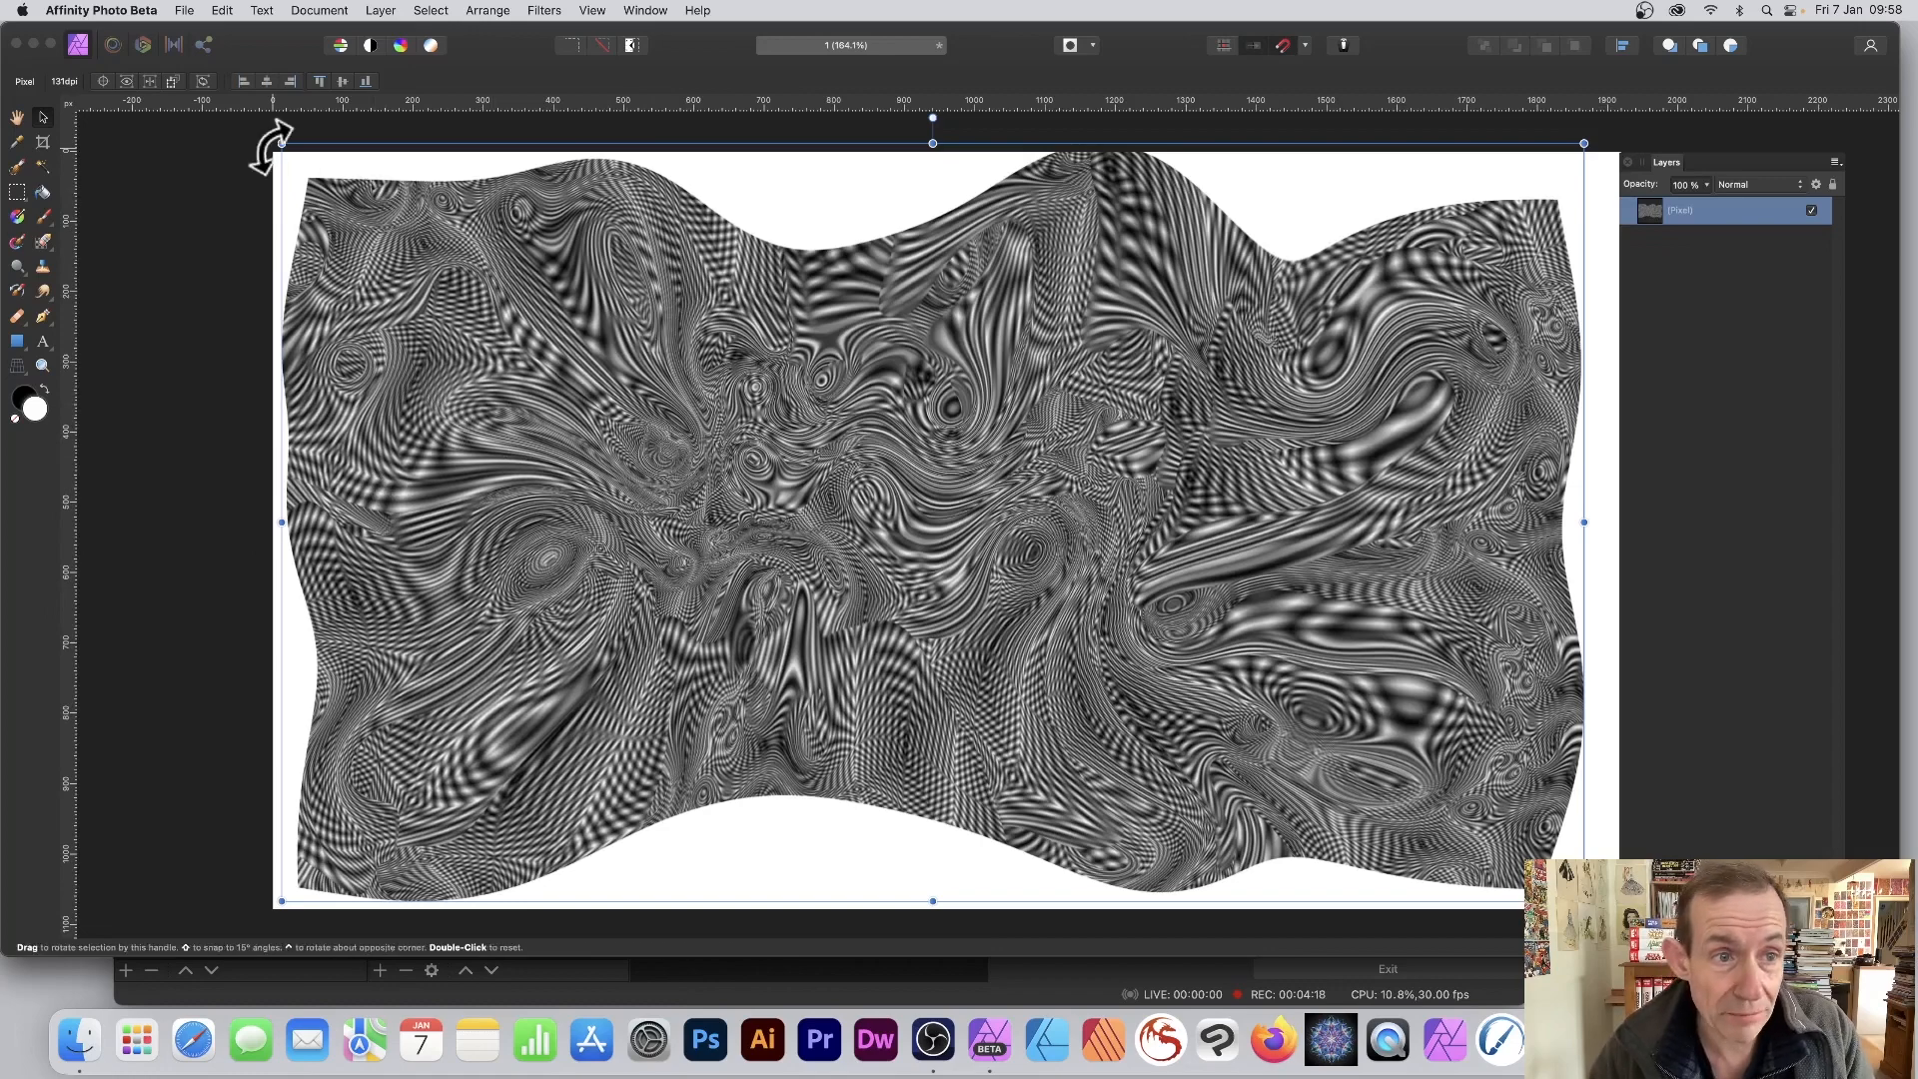
drag(281, 143, 584, 322)
drag(974, 657, 845, 510)
Step: Try repeating the Deform filter on the reduced wavy pattern, and undo it
click(580, 12)
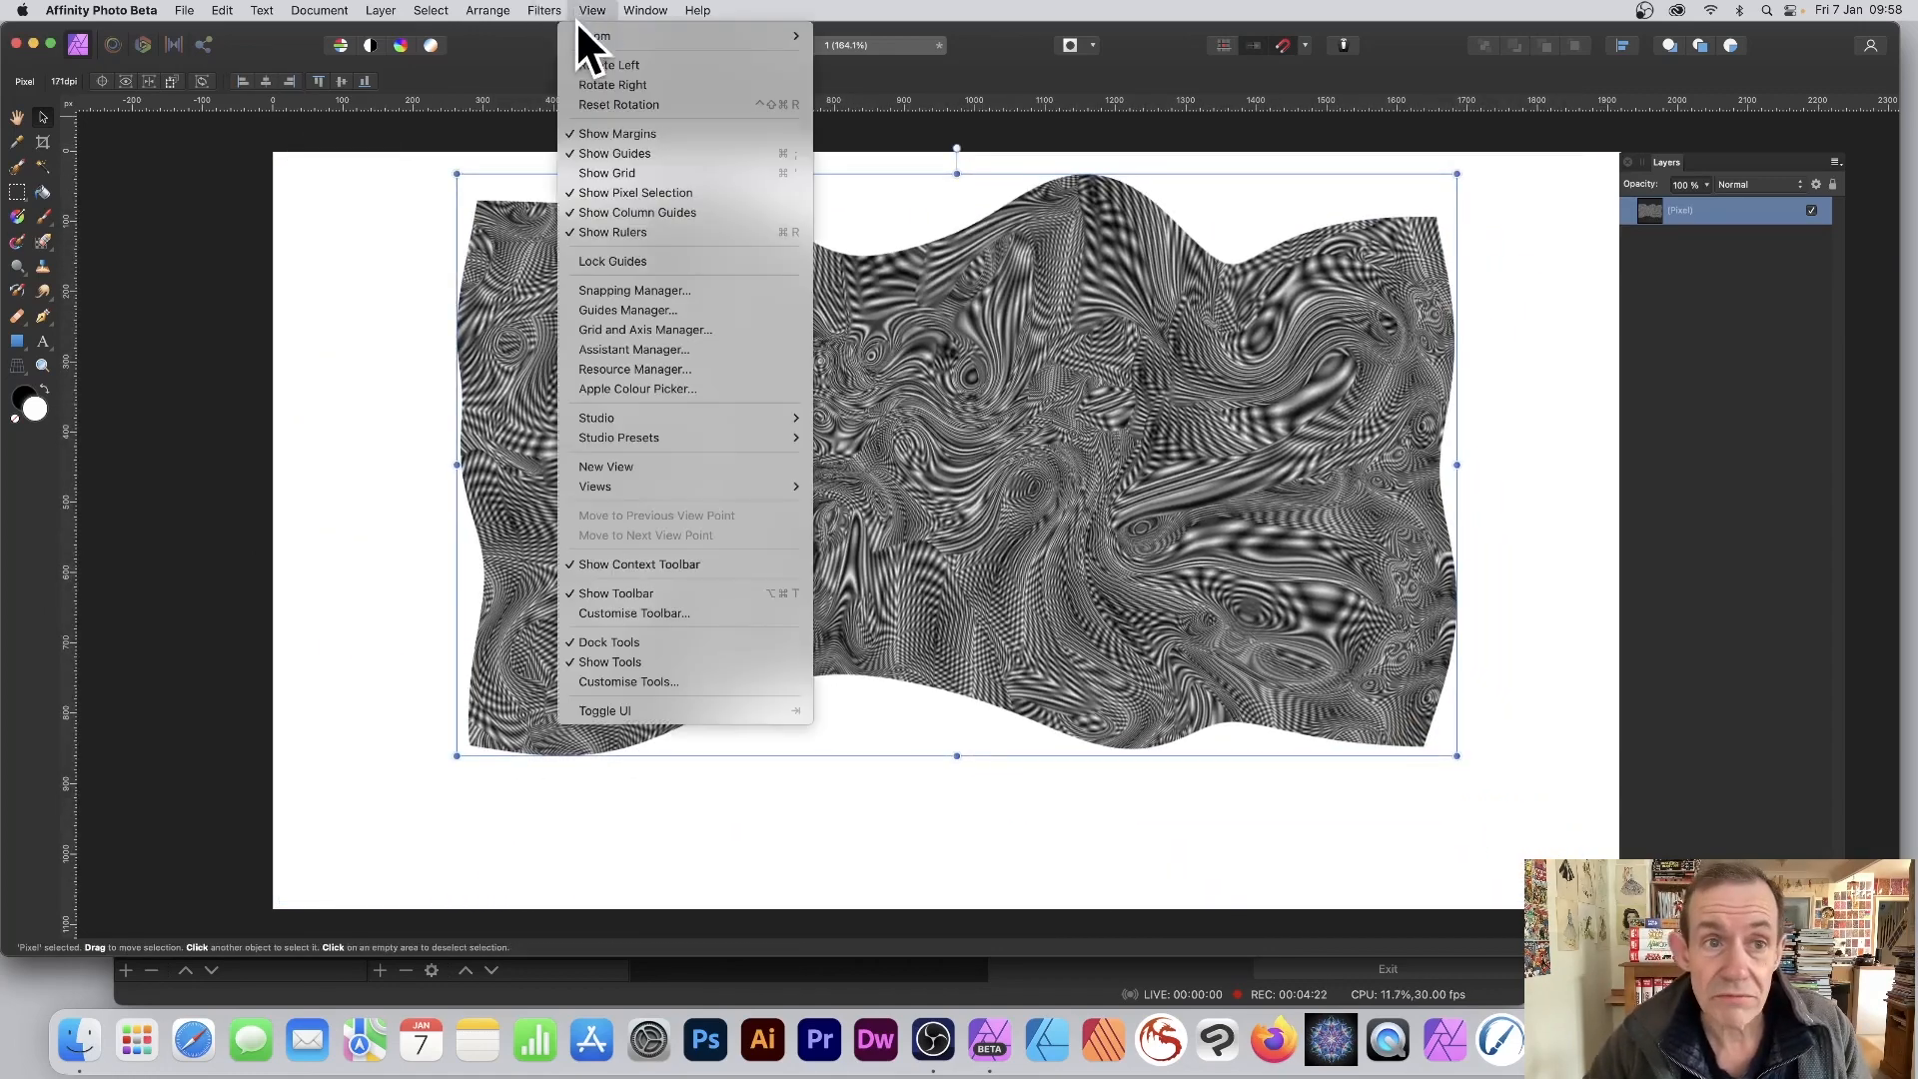
click(540, 38)
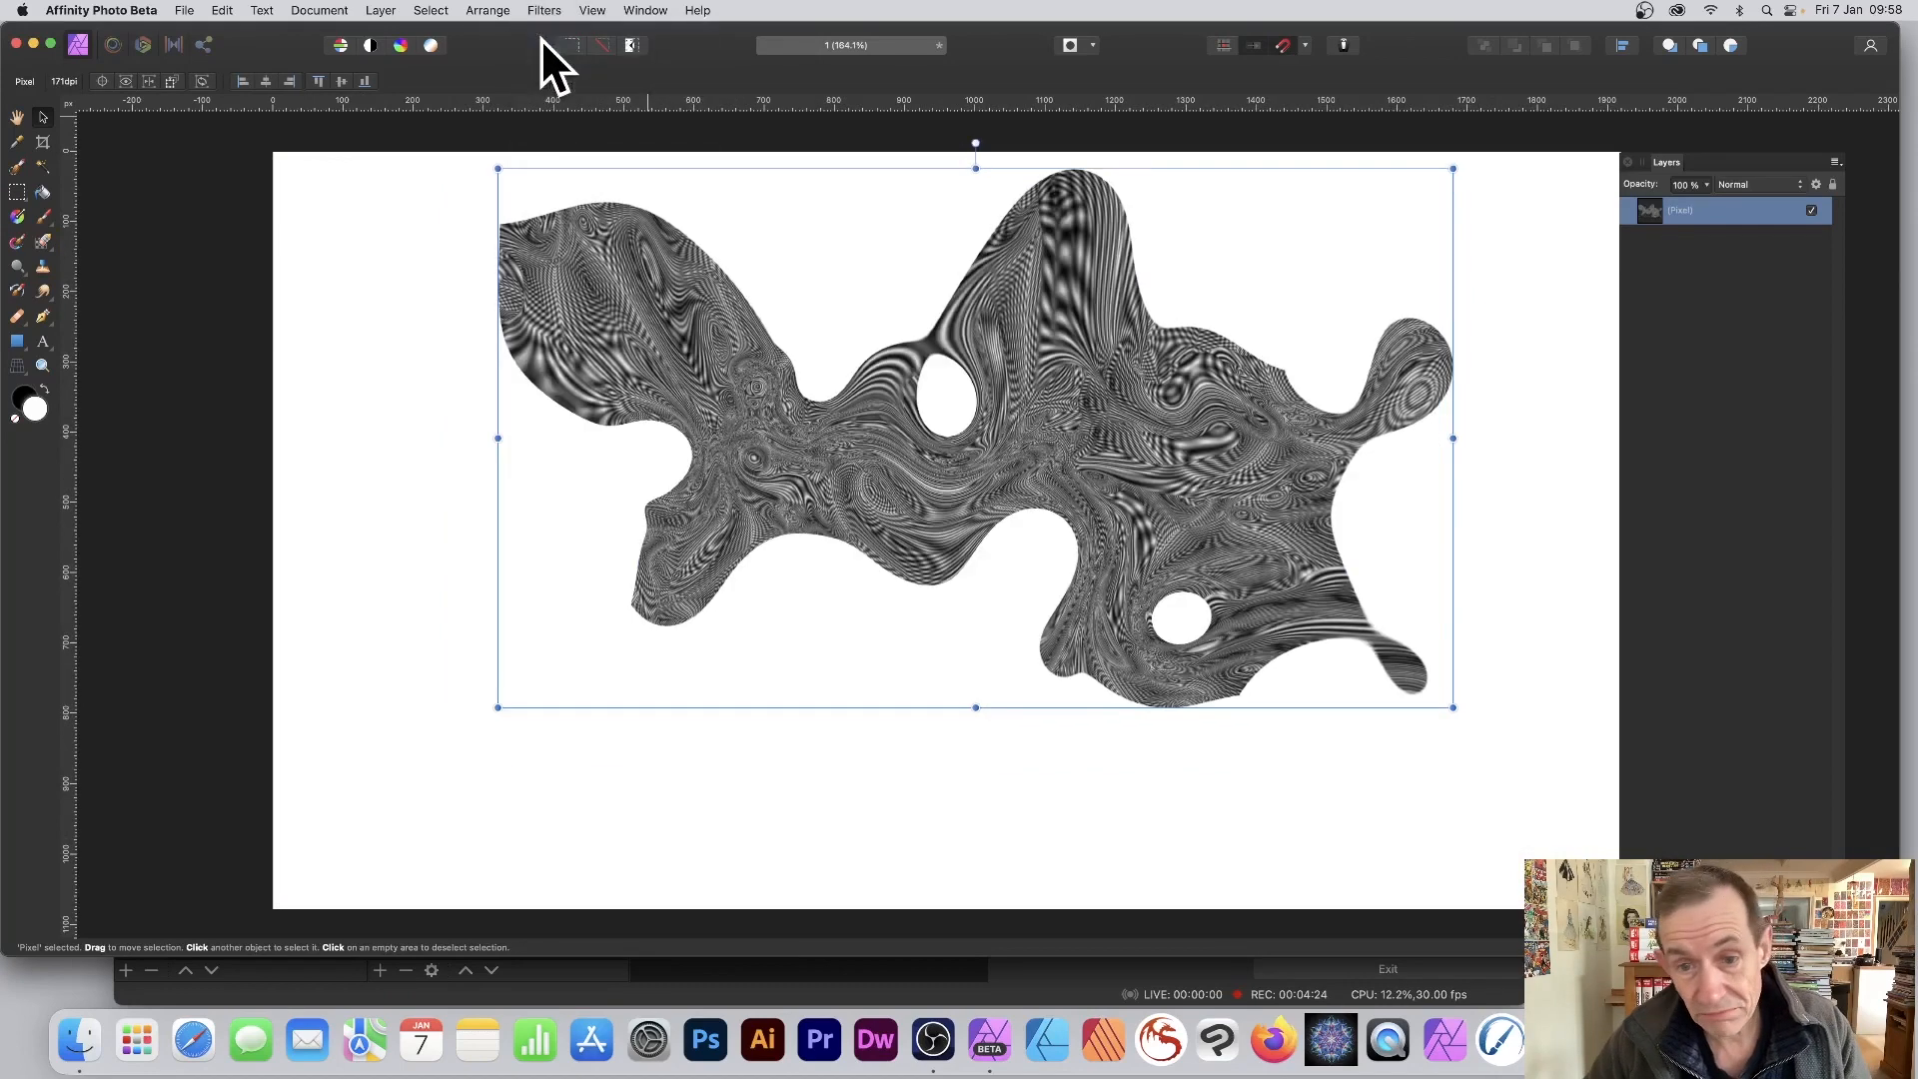
key(super+z)
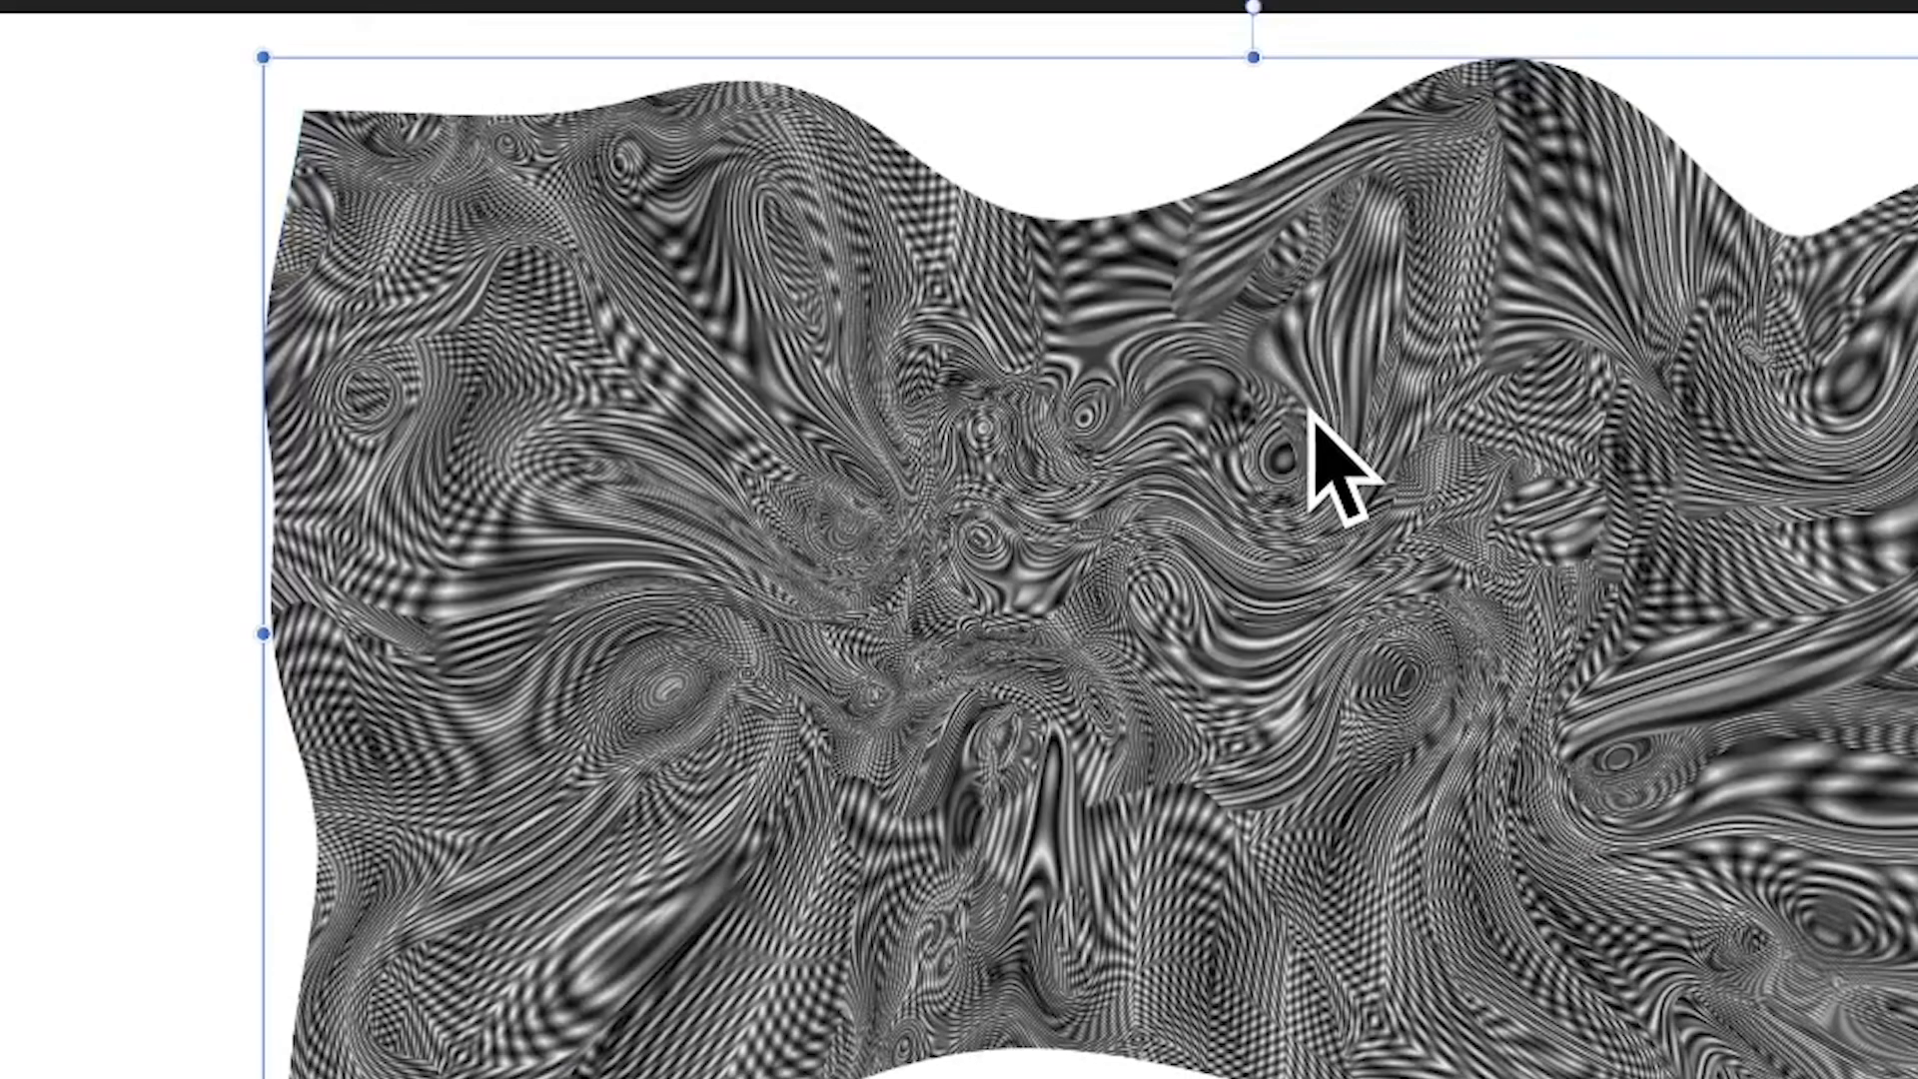
Step: Spread overlapping duplicates of the wavy pattern across the page until no white area is left
drag(1310, 409, 1573, 1077)
drag(782, 1077, 213, 64)
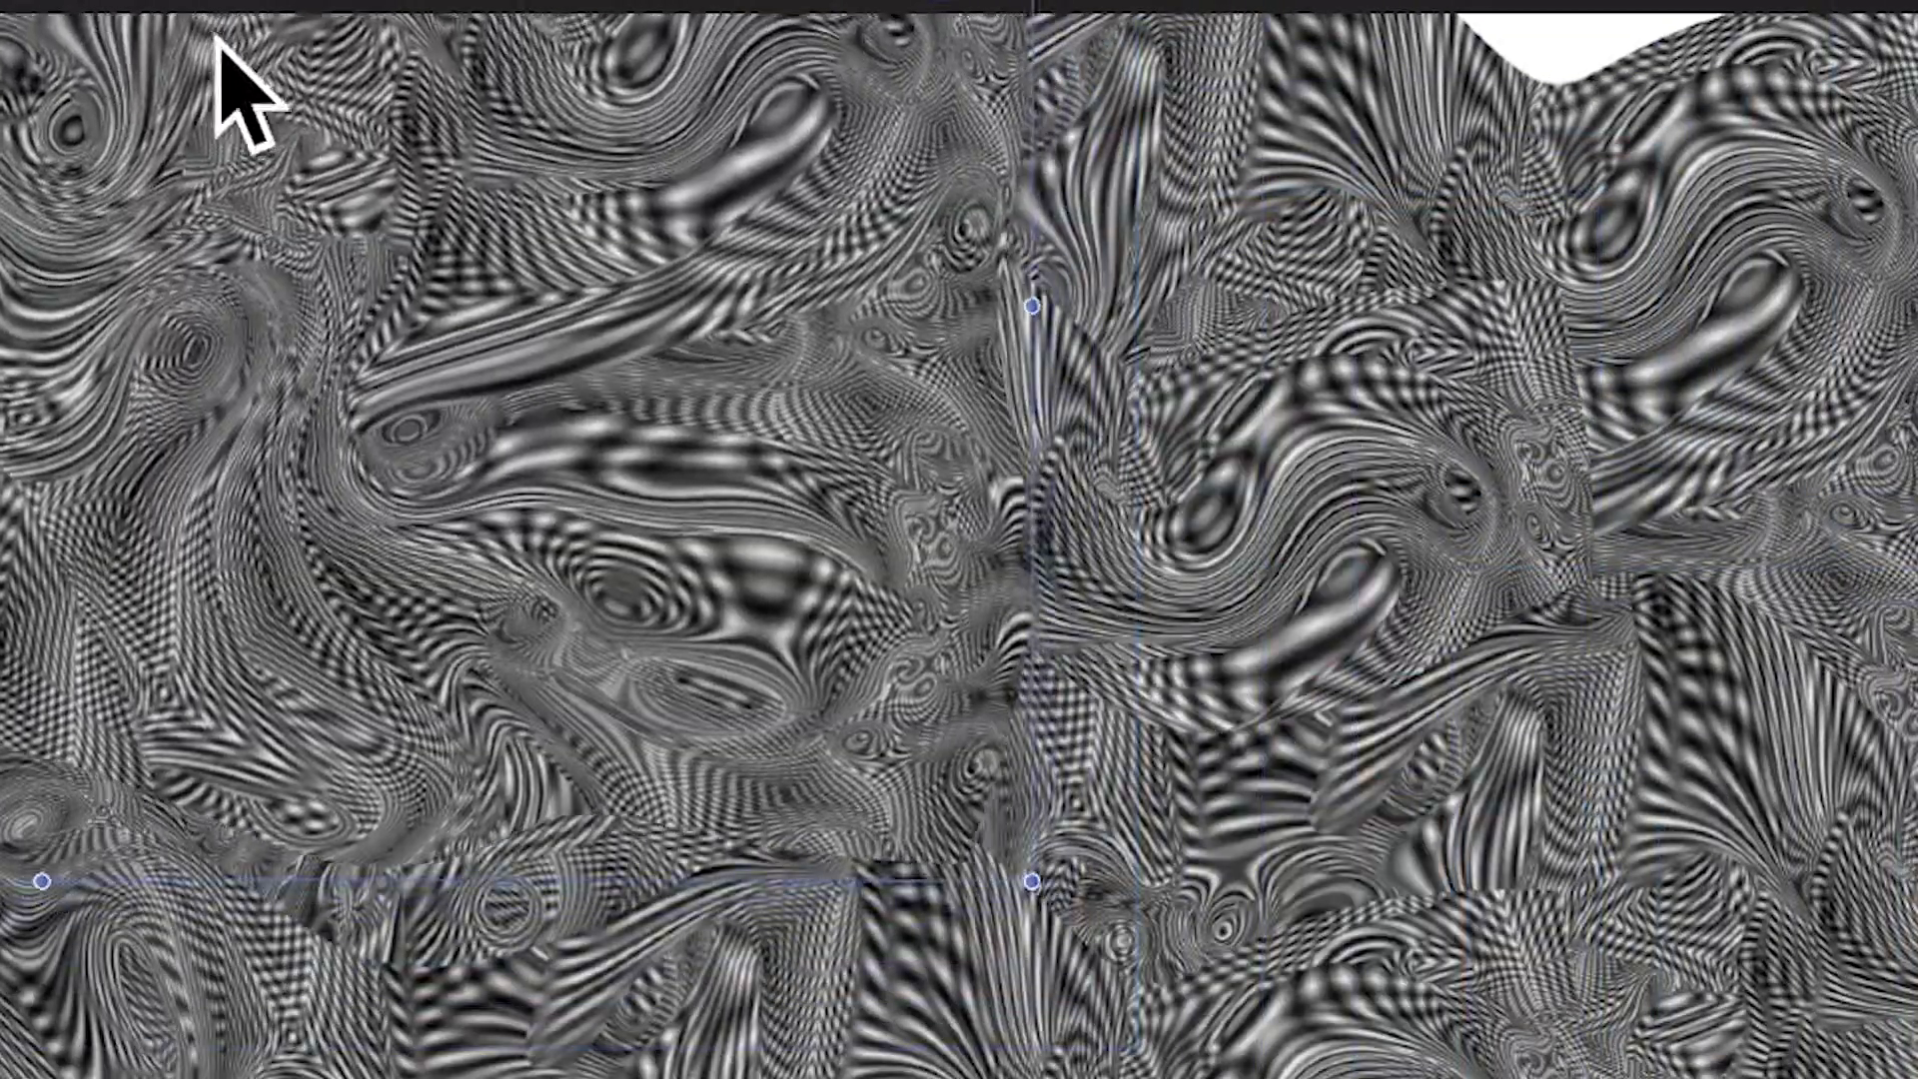
drag(1031, 878, 462, 446)
mouse_move(661, 492)
mouse_down()
mouse_move(1079, 179)
mouse_move(1382, 193)
mouse_move(1575, 240)
mouse_move(1386, 297)
mouse_move(1419, 301)
mouse_up()
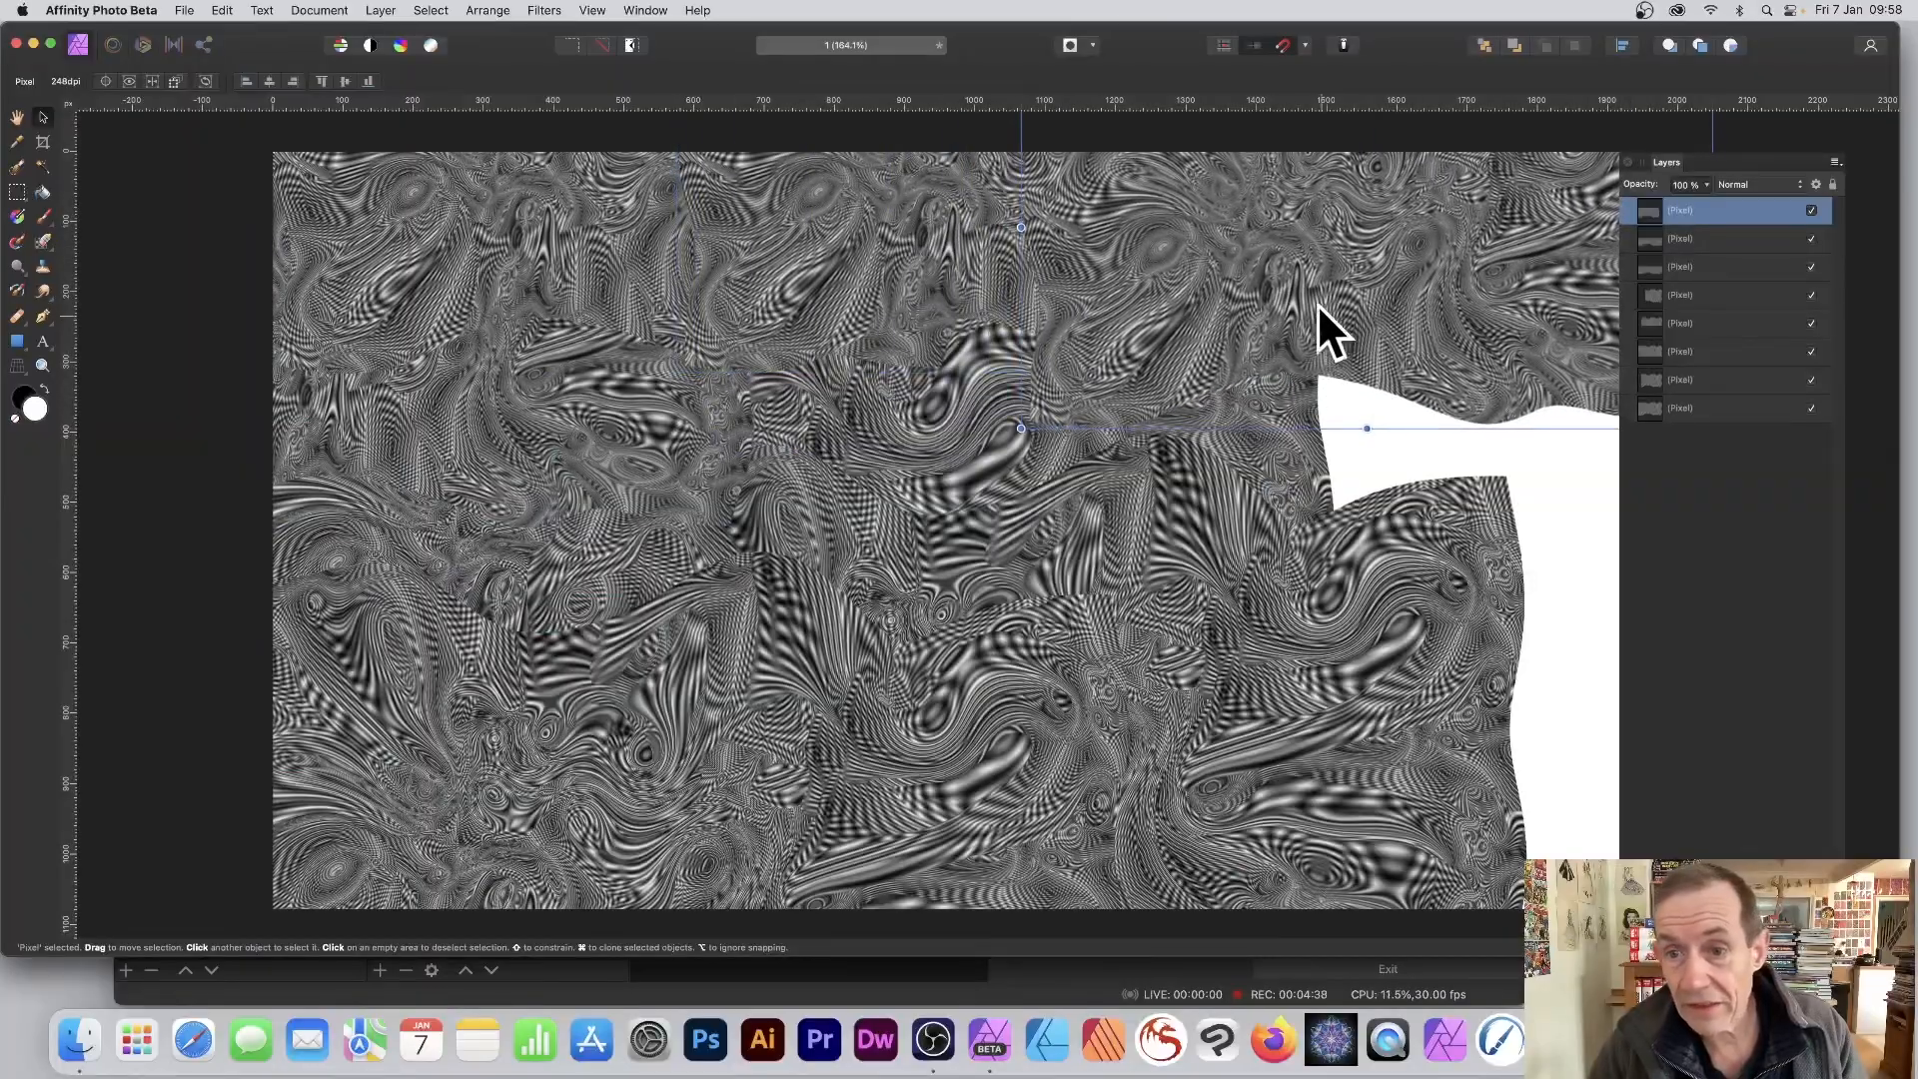
mouse_move(1274, 264)
mouse_down()
mouse_move(1393, 392)
mouse_move(1481, 633)
mouse_move(1481, 762)
mouse_up()
click(230, 308)
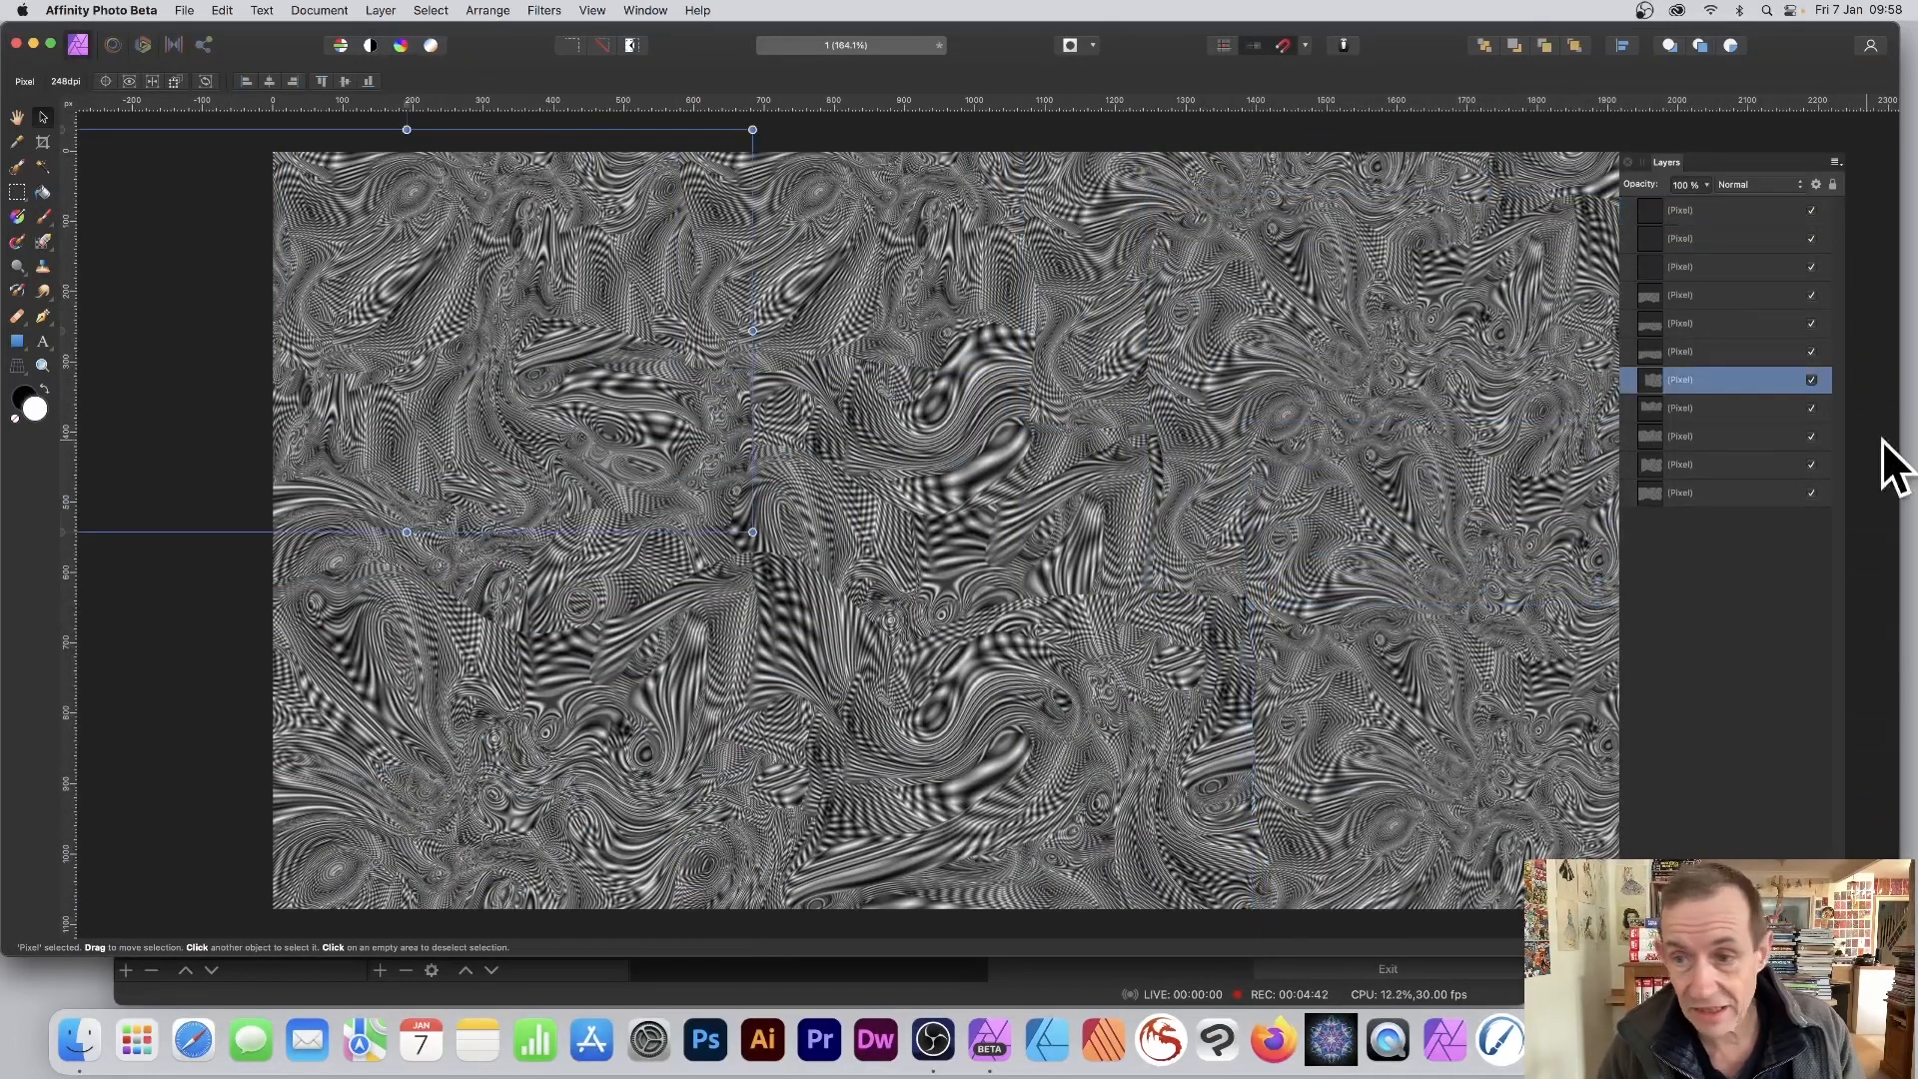
Step: Select every copy of the wavy pattern from the lowest to the uppermost layer and merge them into one
click(1679, 207)
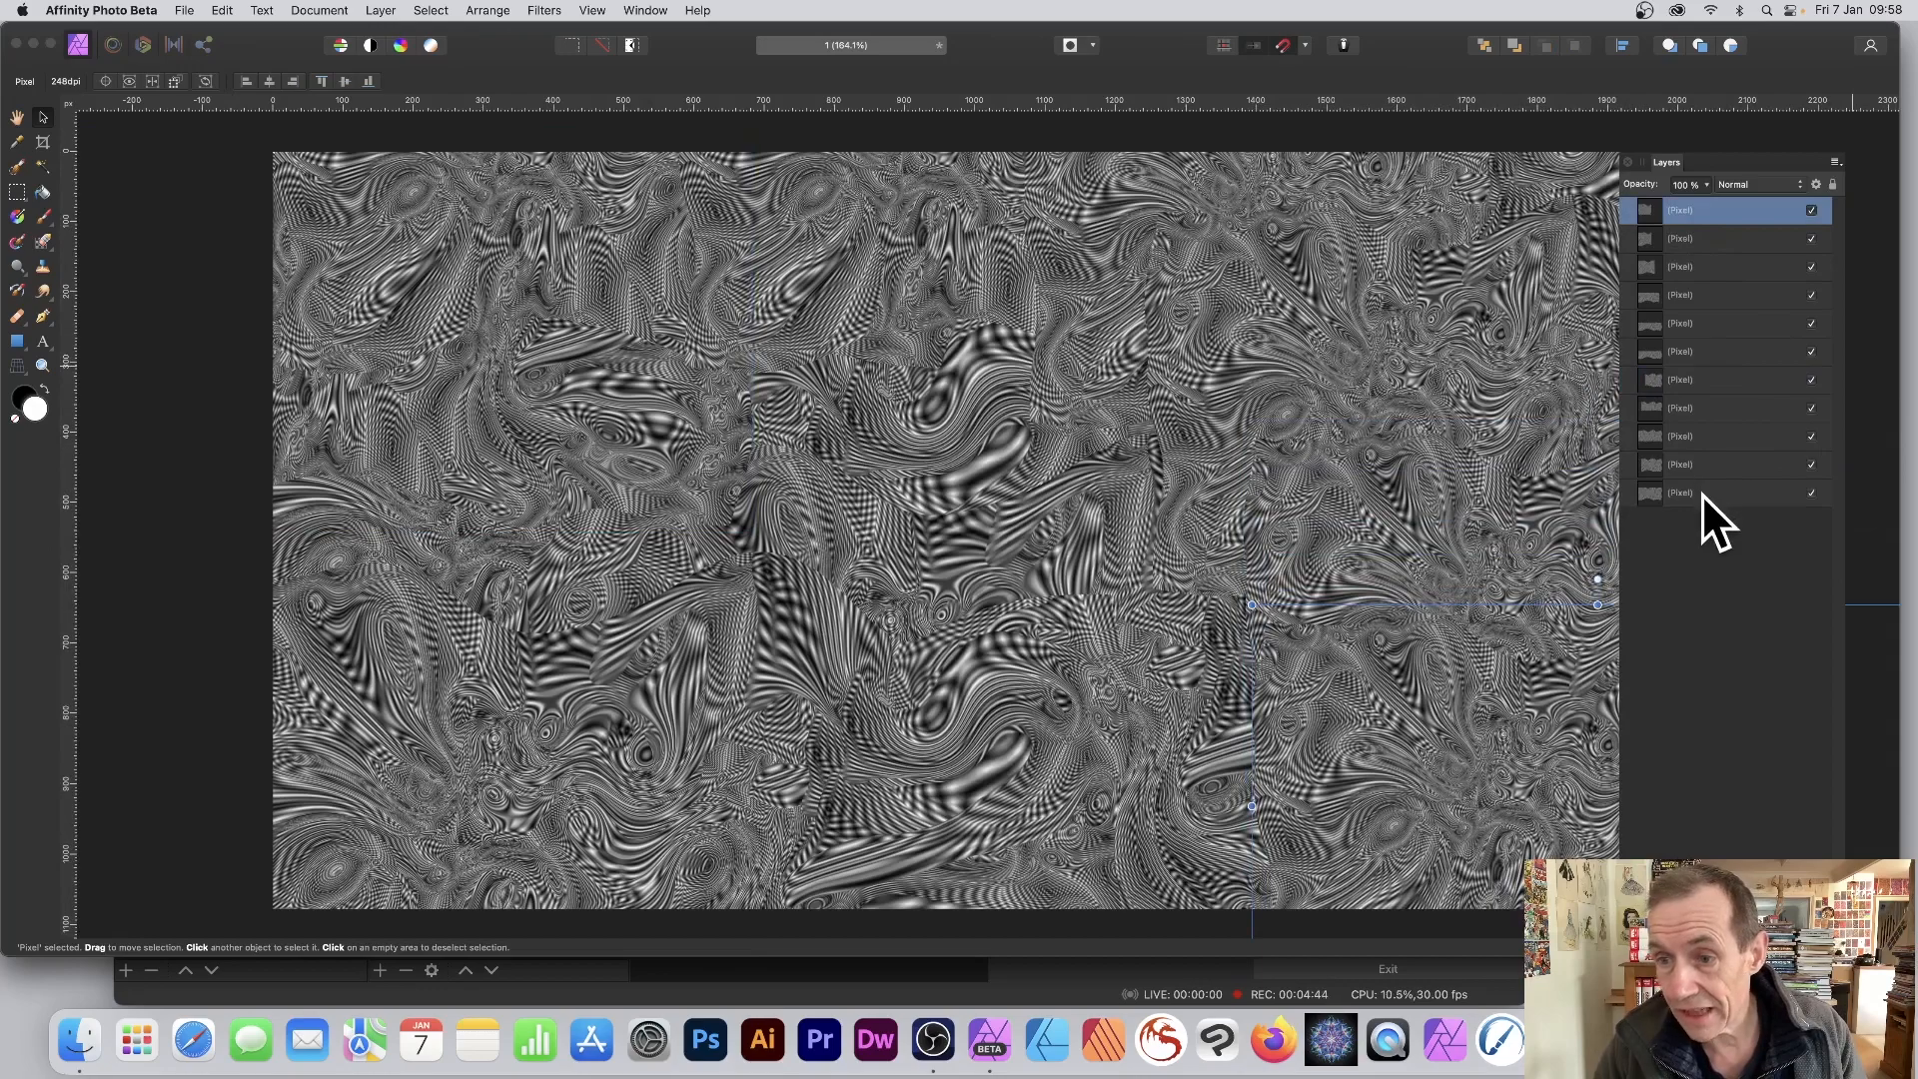
click(1700, 493)
shift+click(1710, 212)
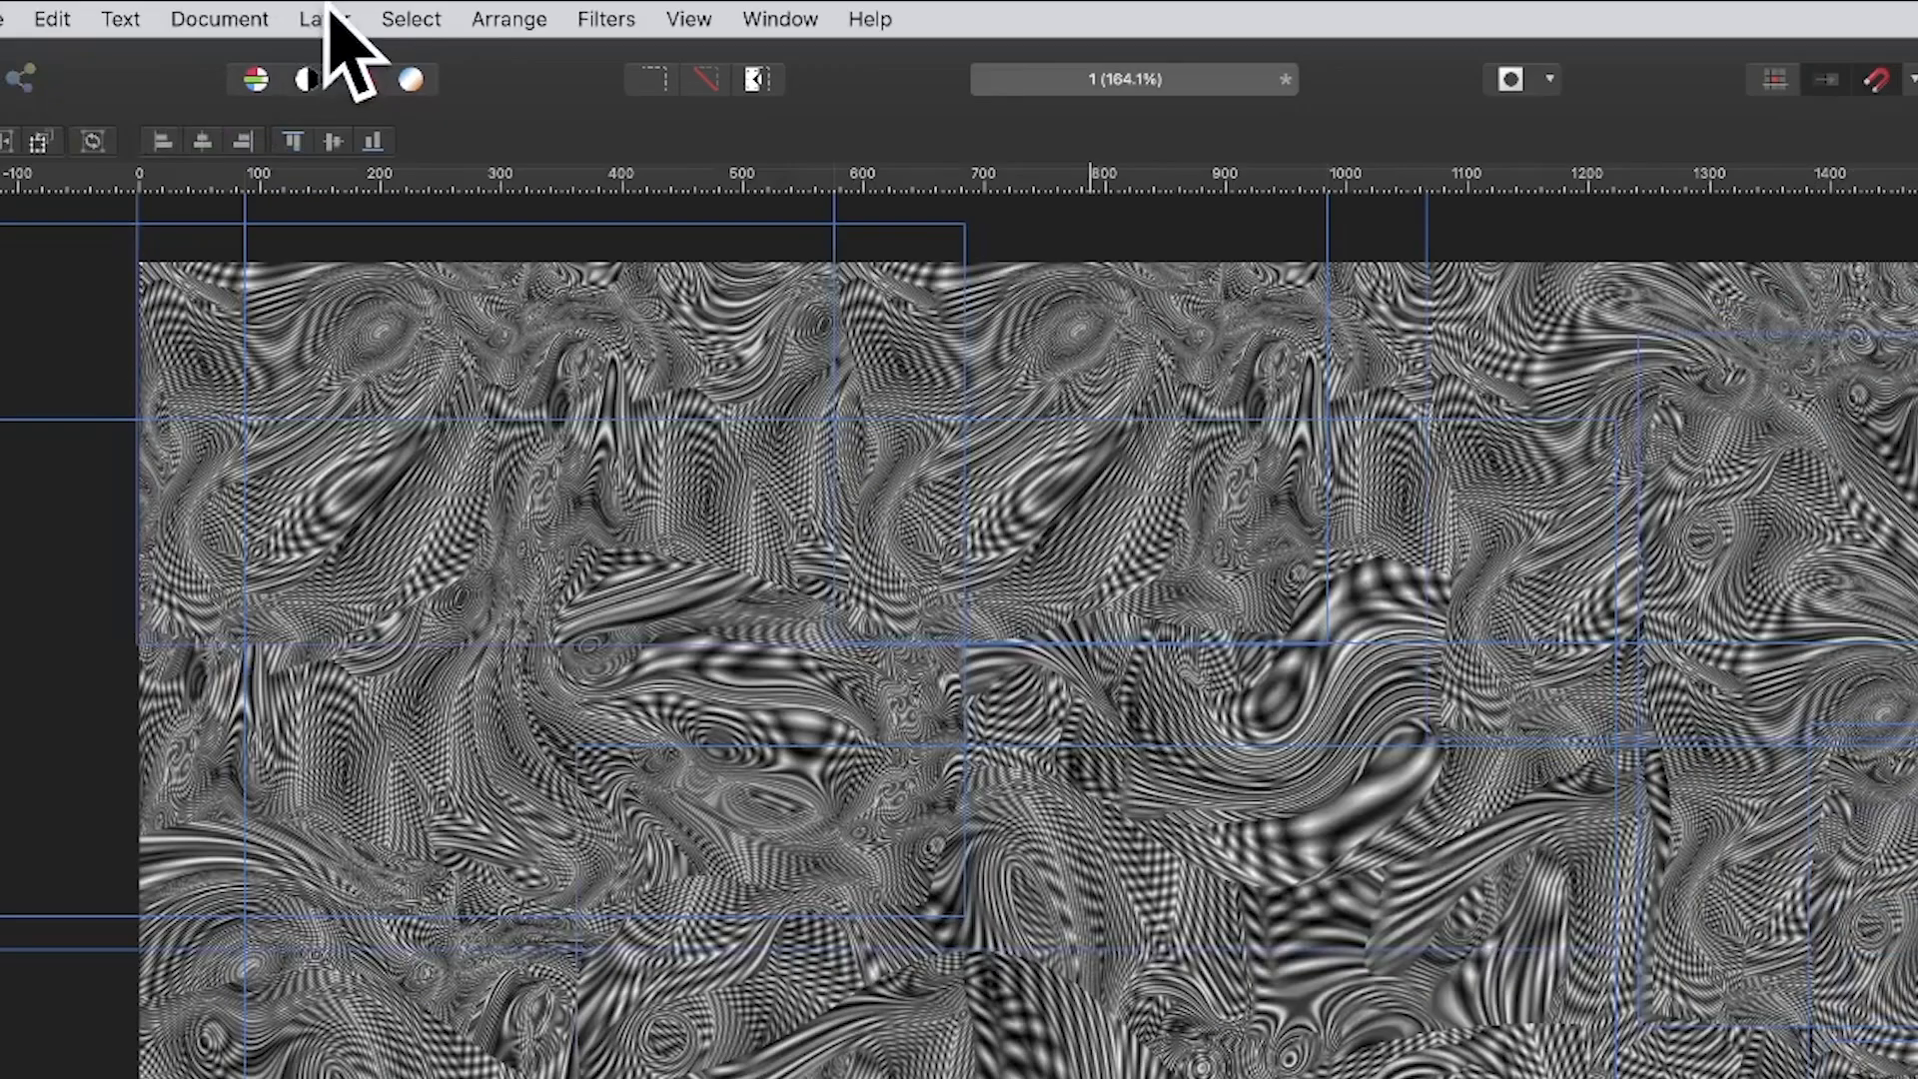
click(379, 6)
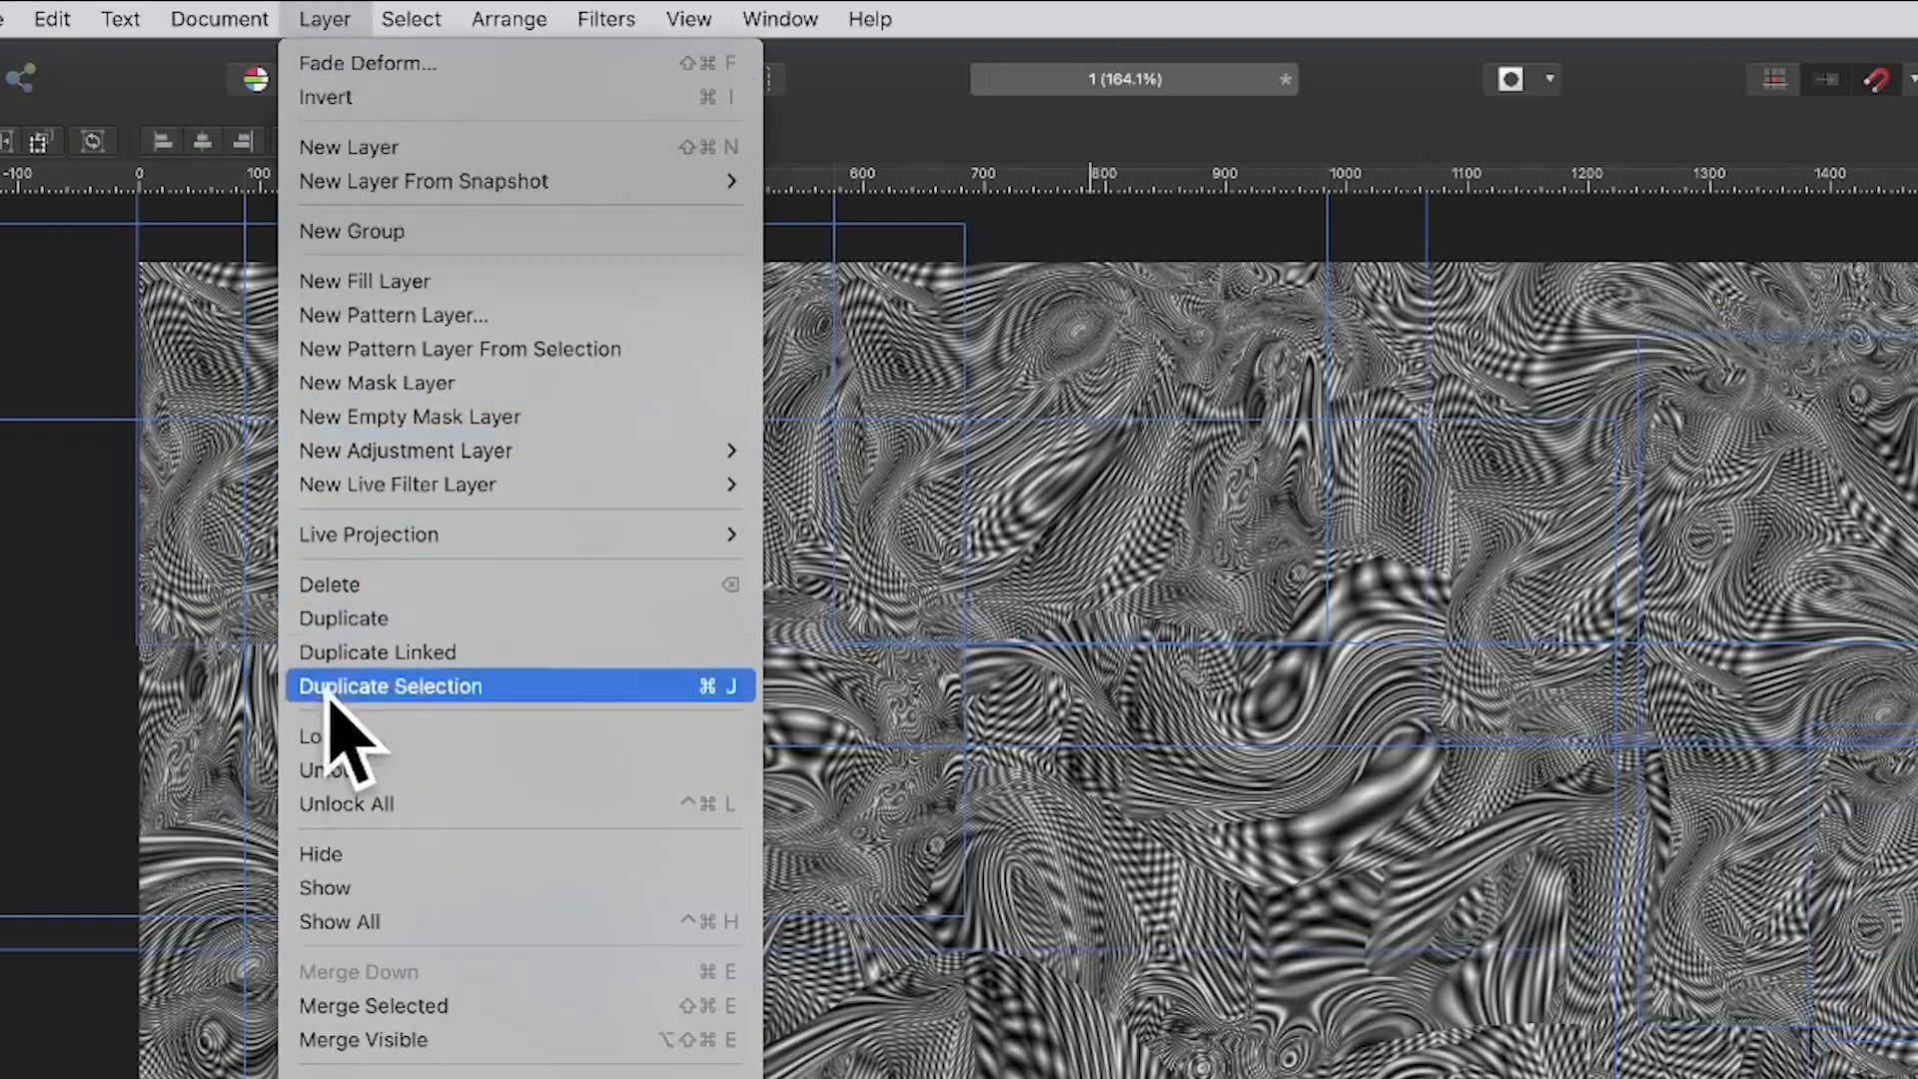
click(367, 1005)
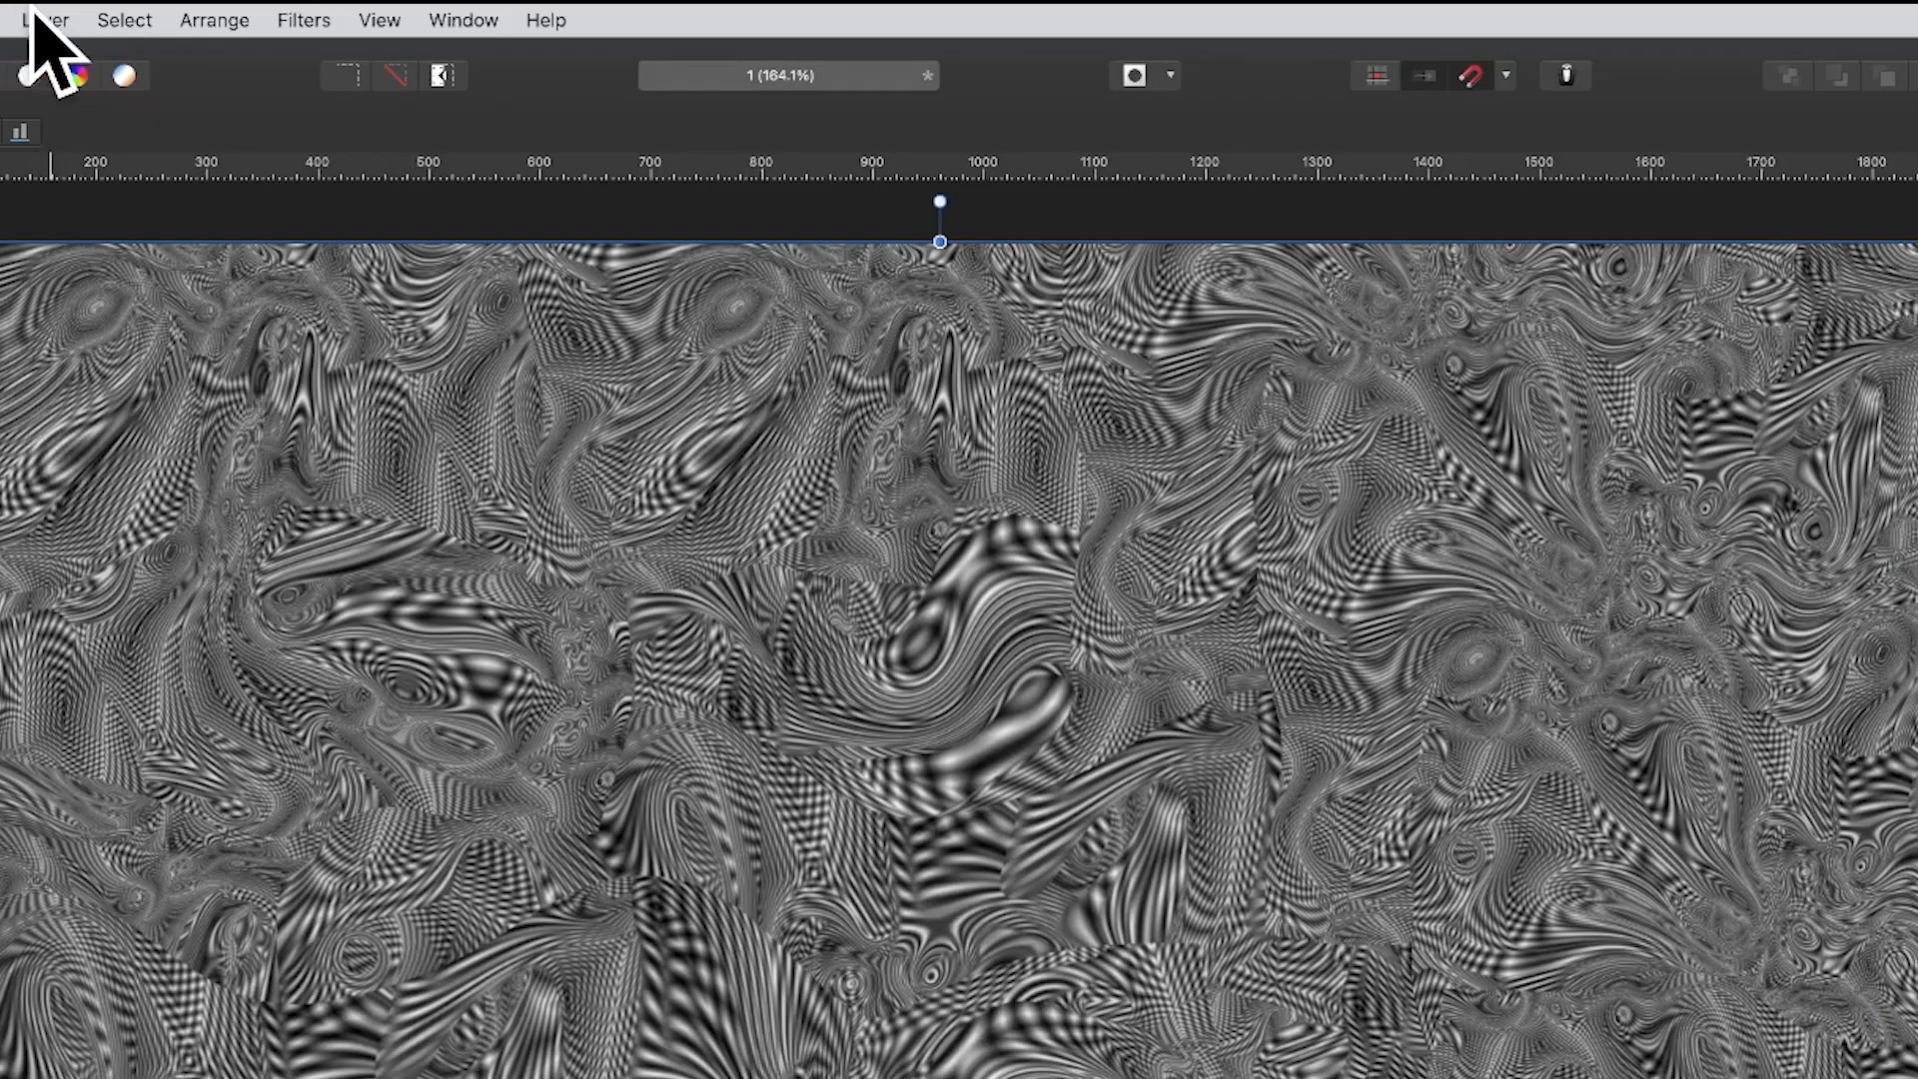
Step: Add a Recolour adjustment above the merged pattern with hue 187.6°, saturation 51% and lightness -12%
click(32, 14)
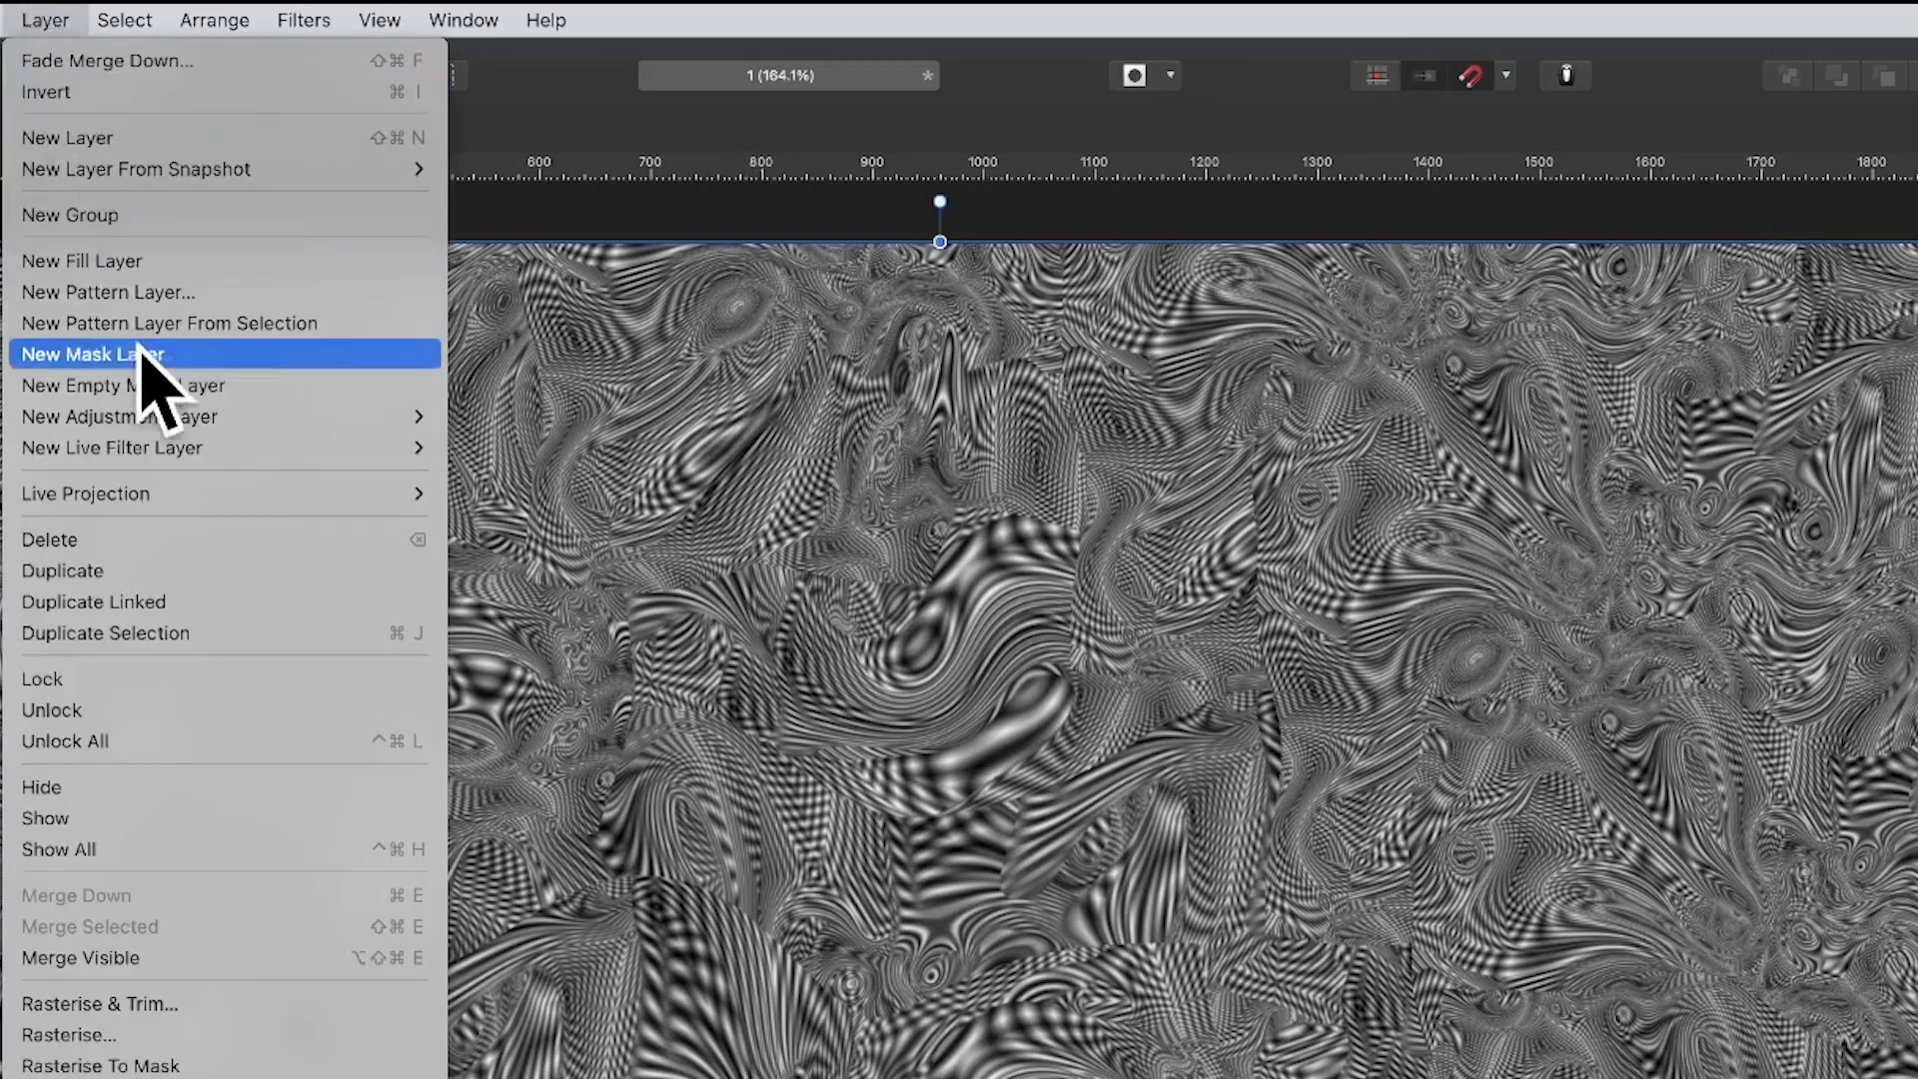
mouse_move(140, 417)
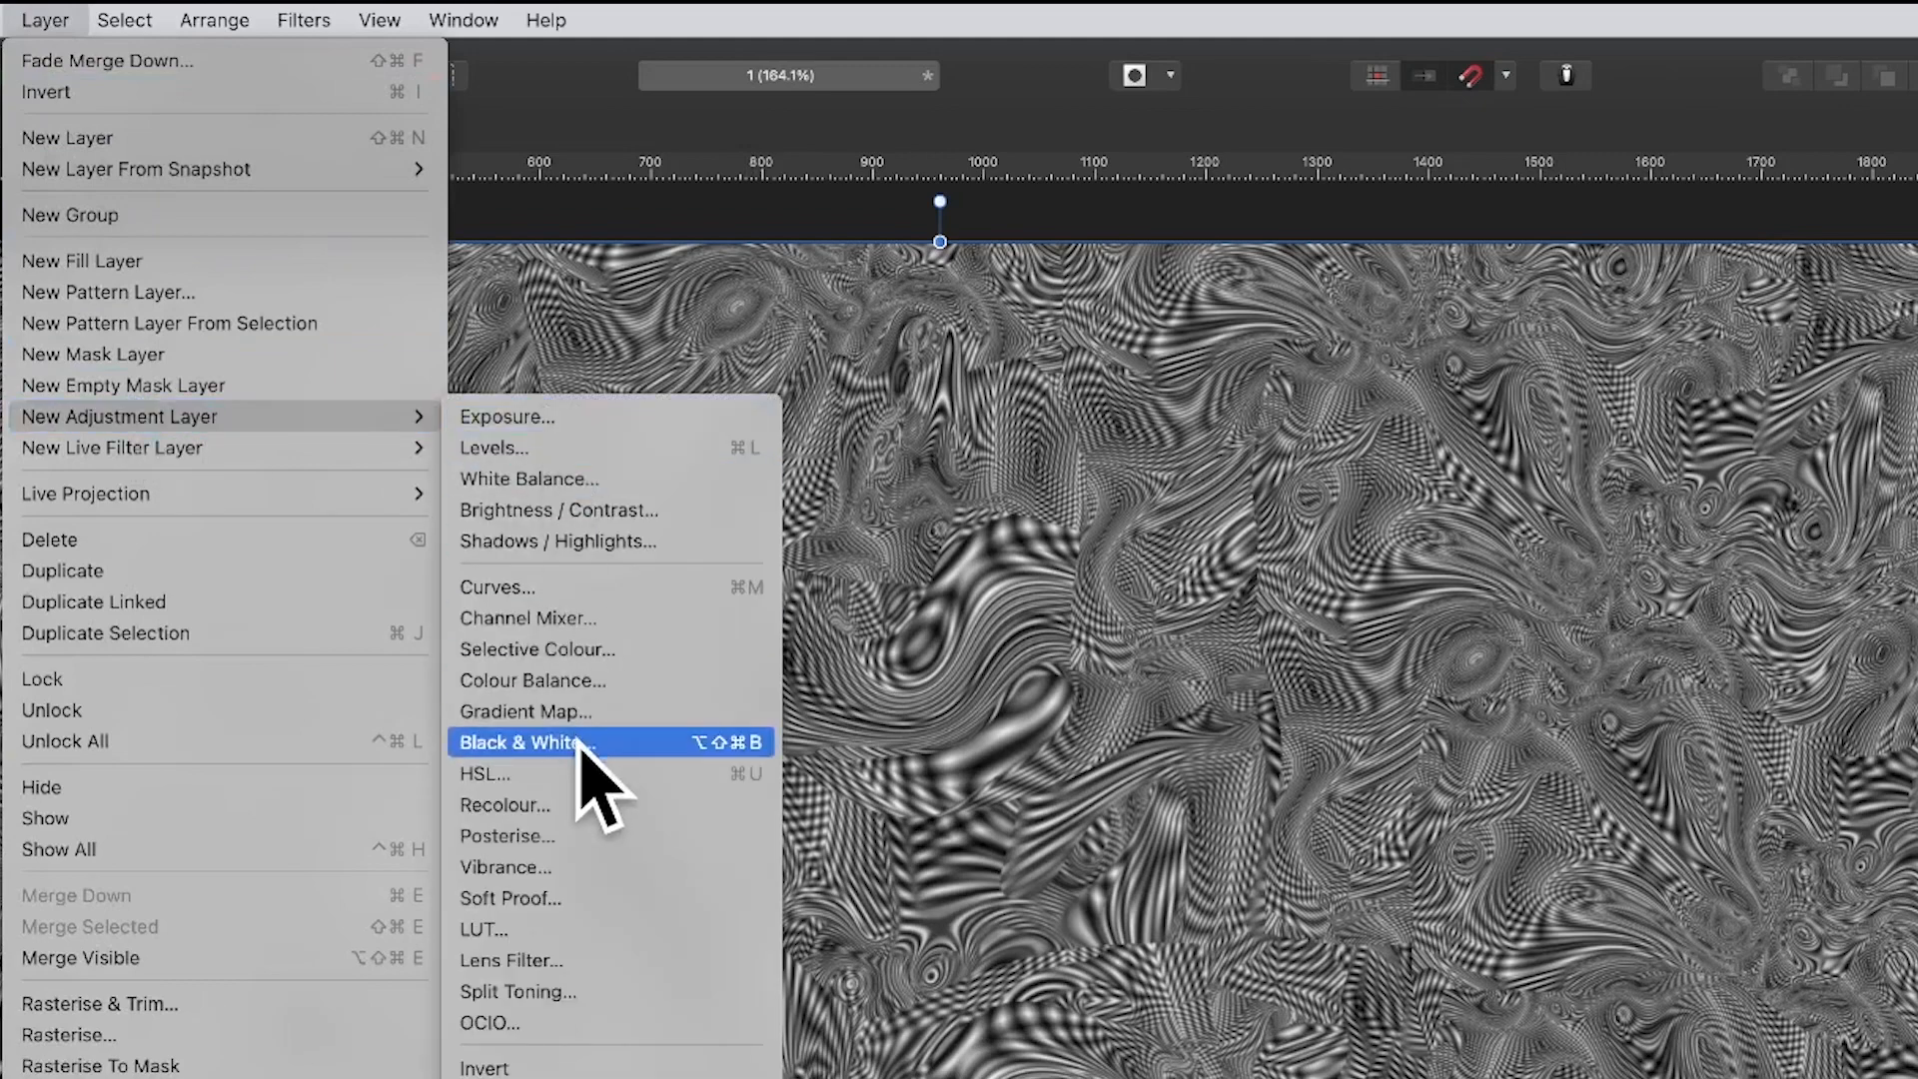
click(565, 805)
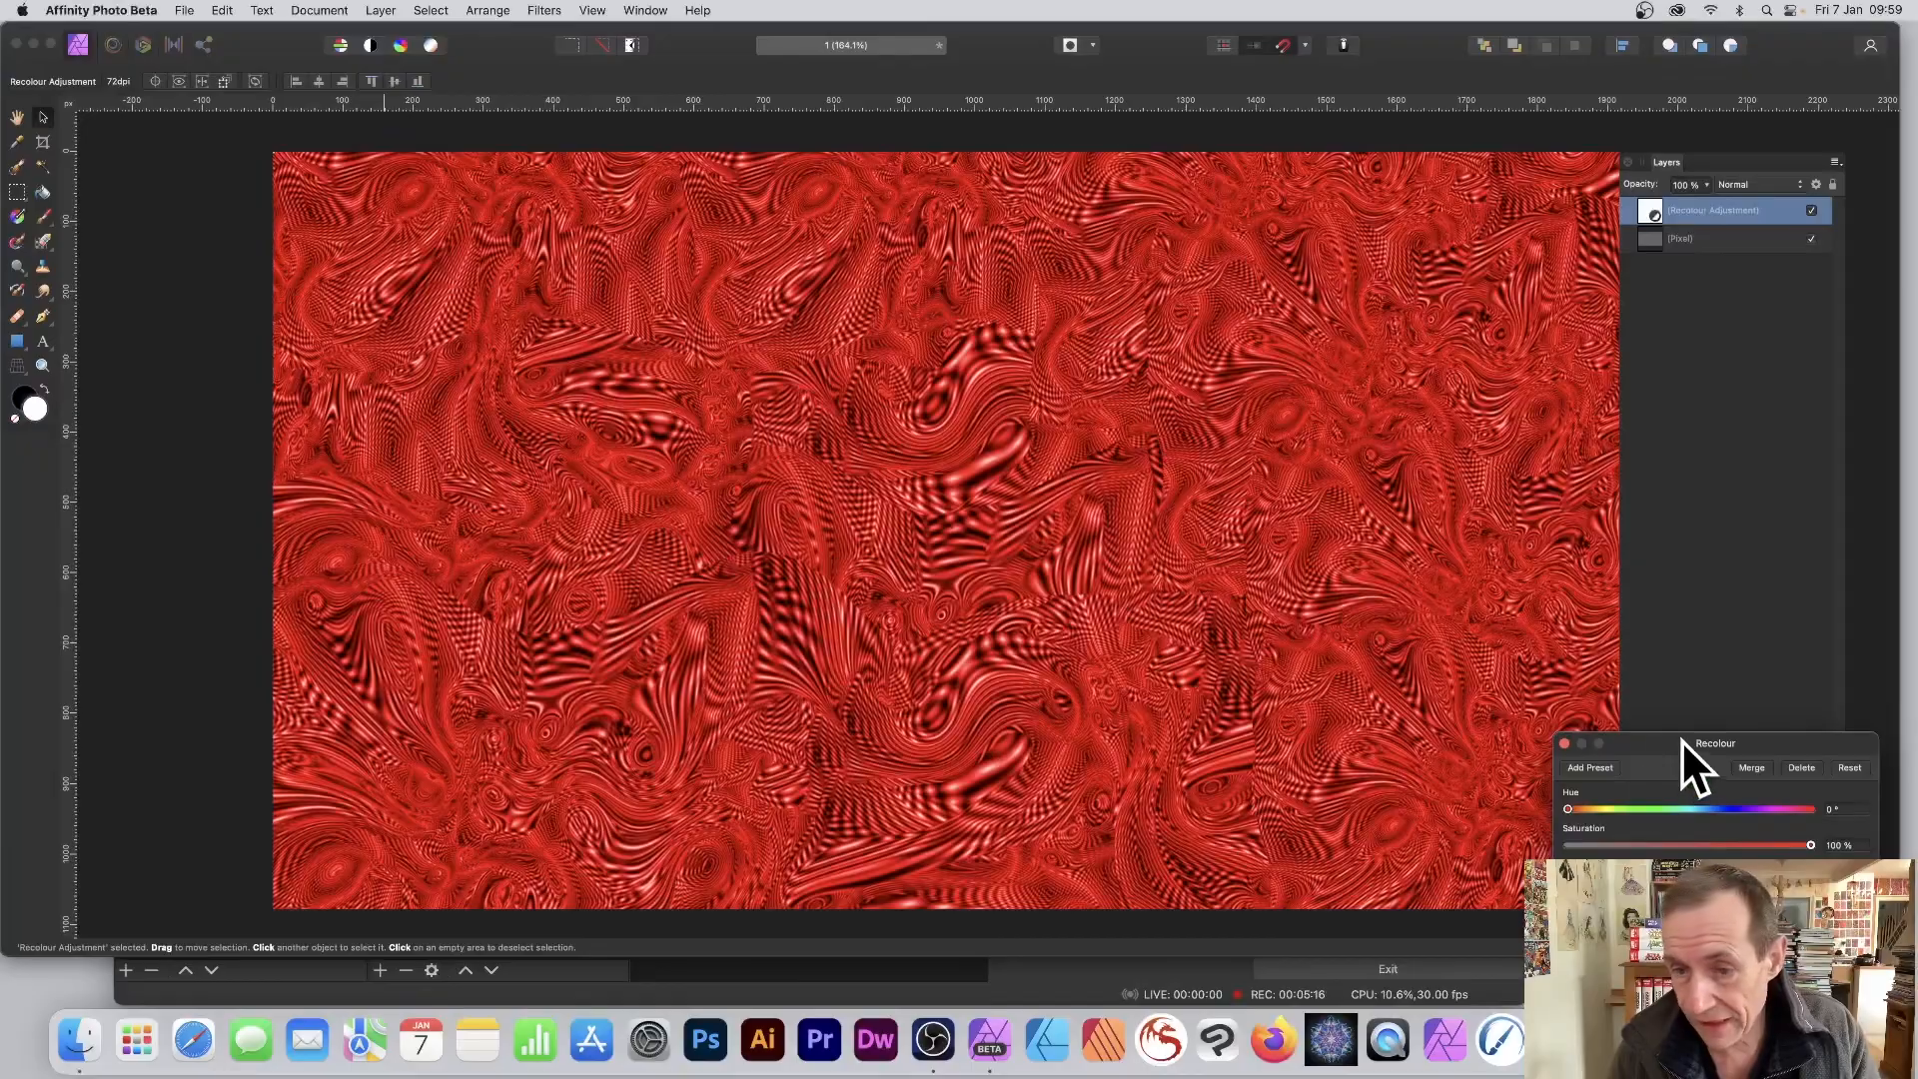
drag(1681, 740, 1341, 293)
drag(1582, 367, 1305, 440)
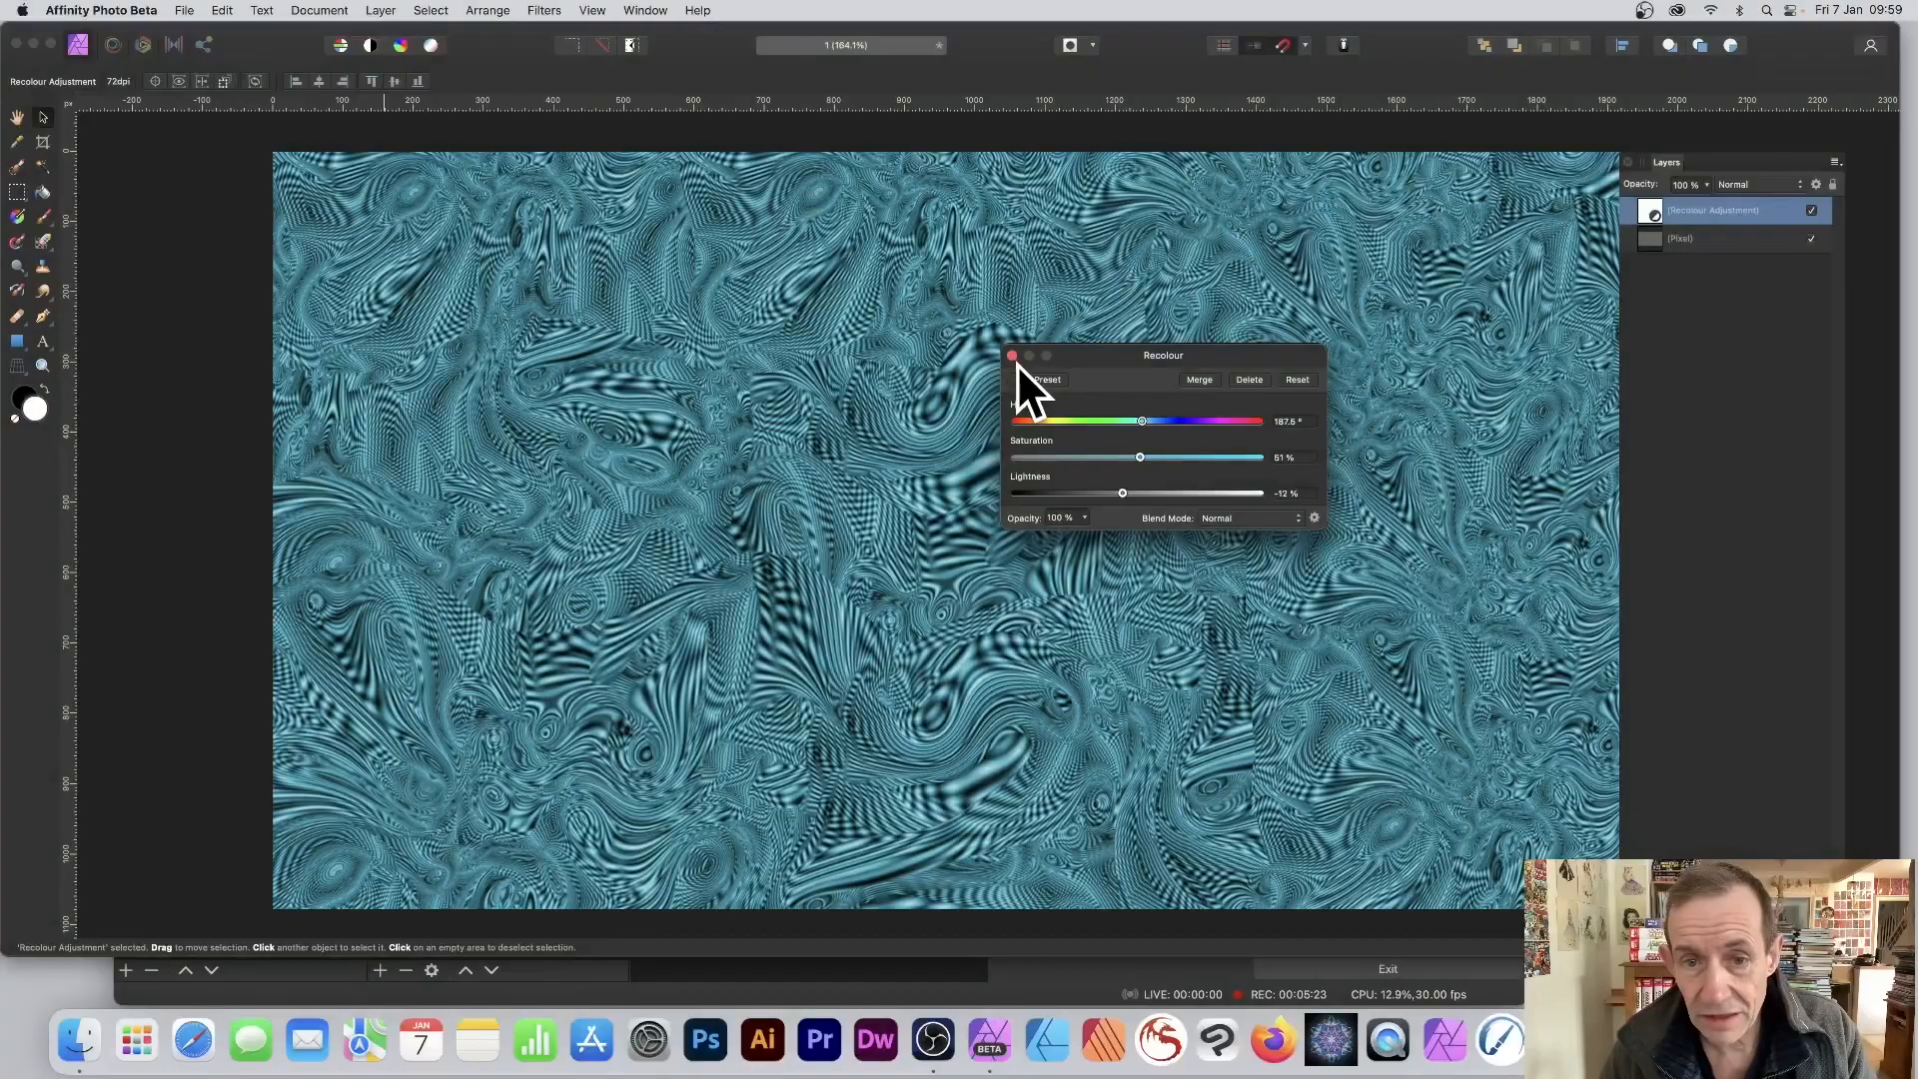
click(1068, 155)
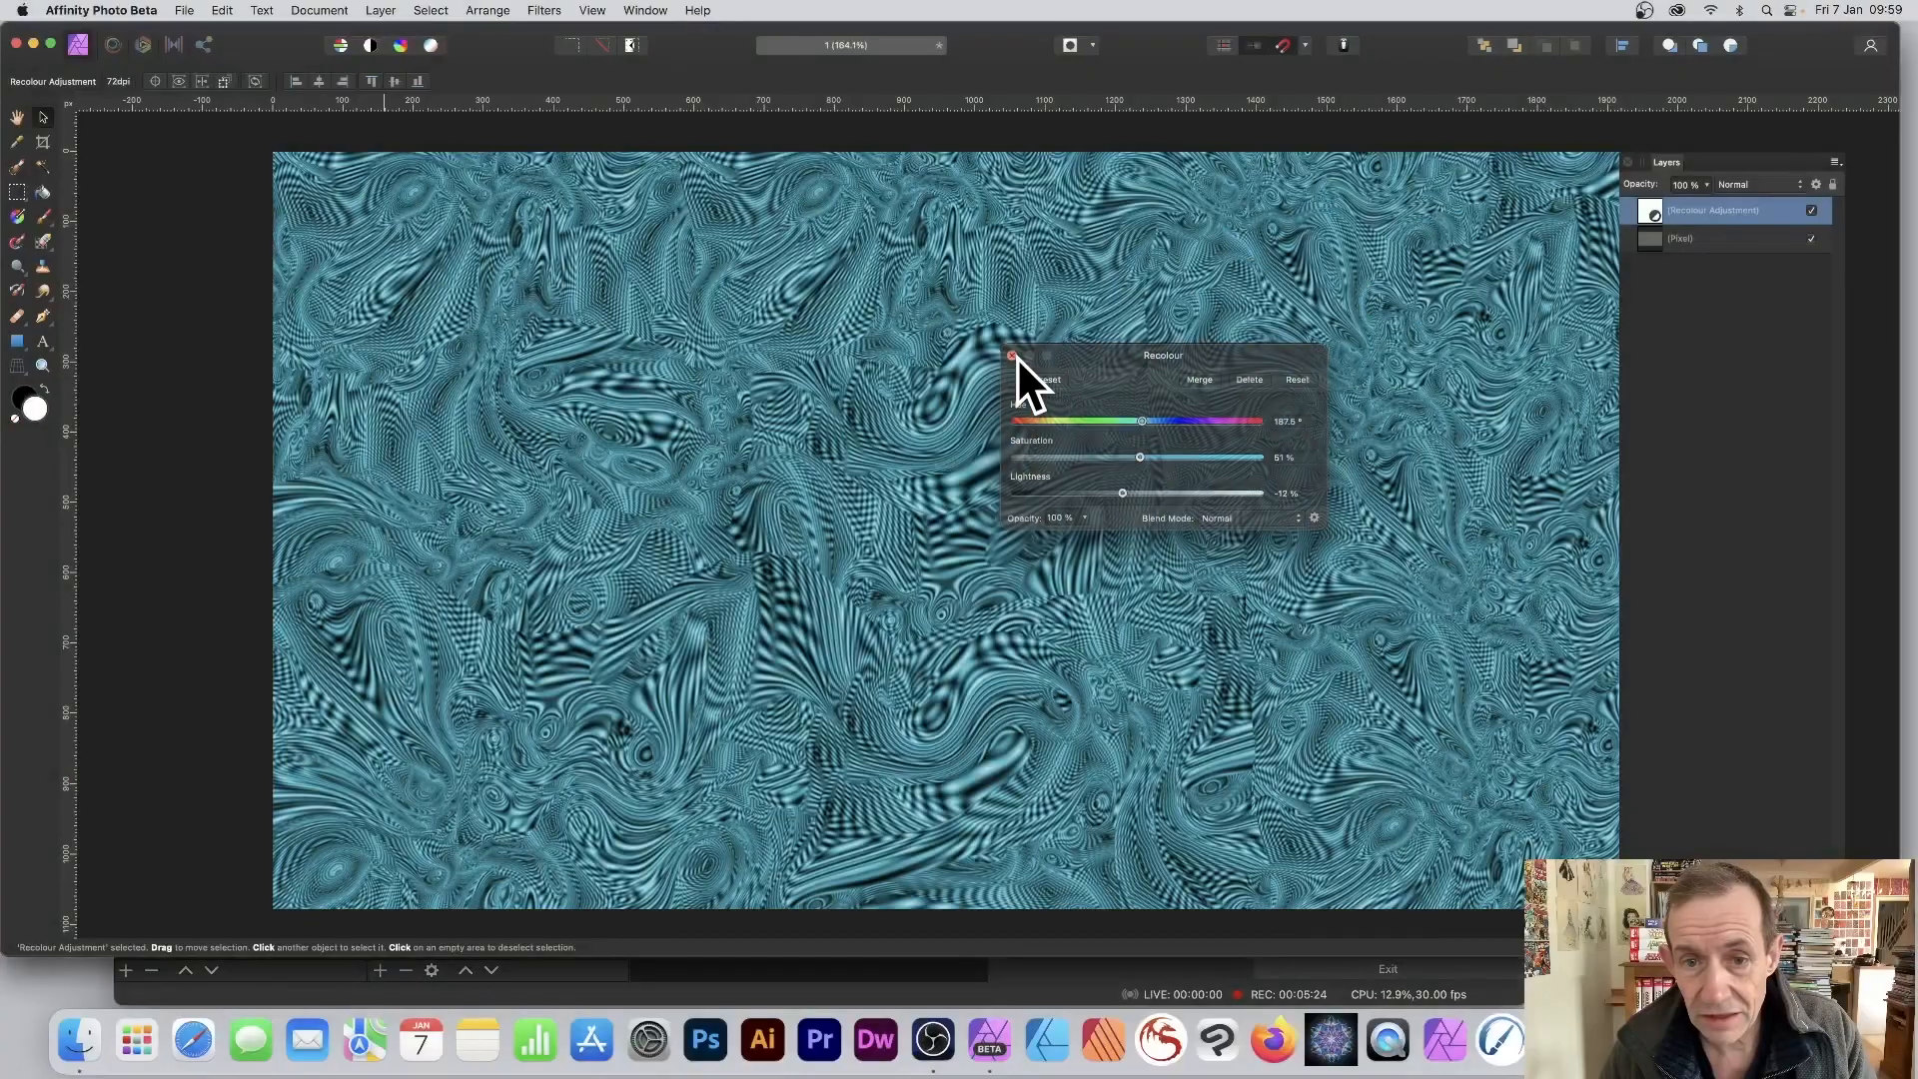